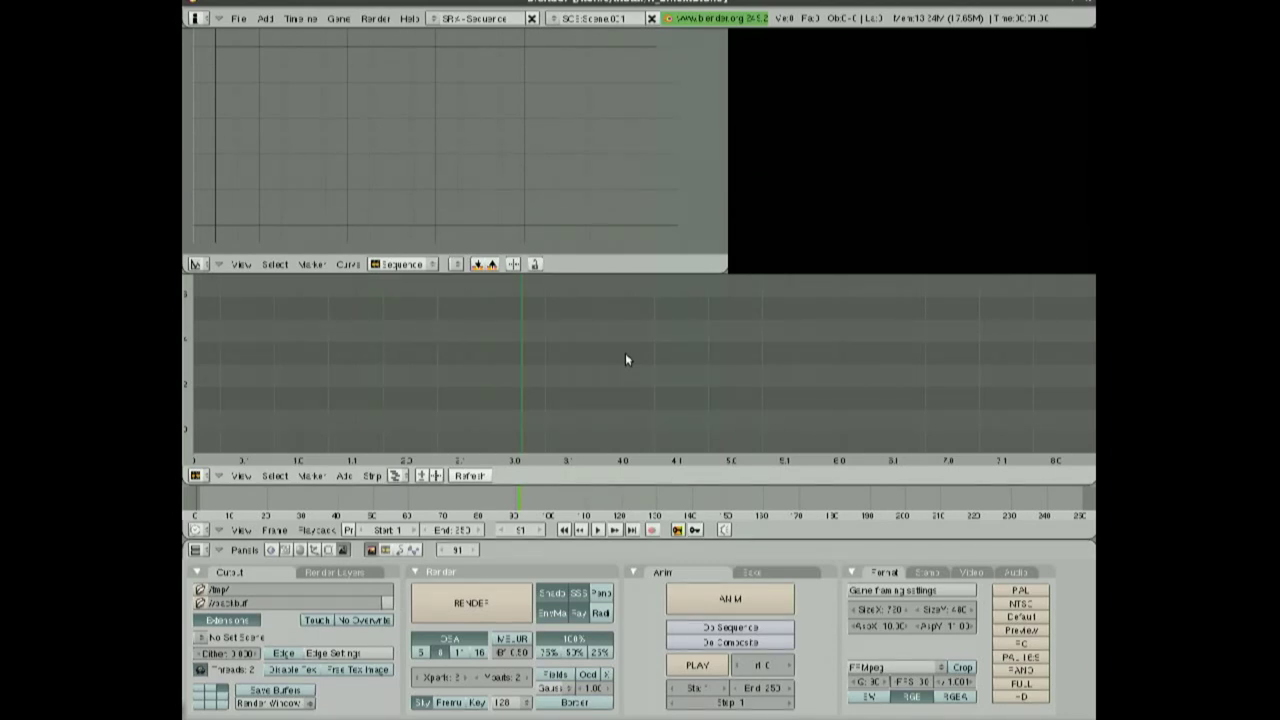
Jump to end frame 250, zoom the sequencer out, and bring up the Add strip menu
key(shift+Right)
scroll(626, 359, down, 3)
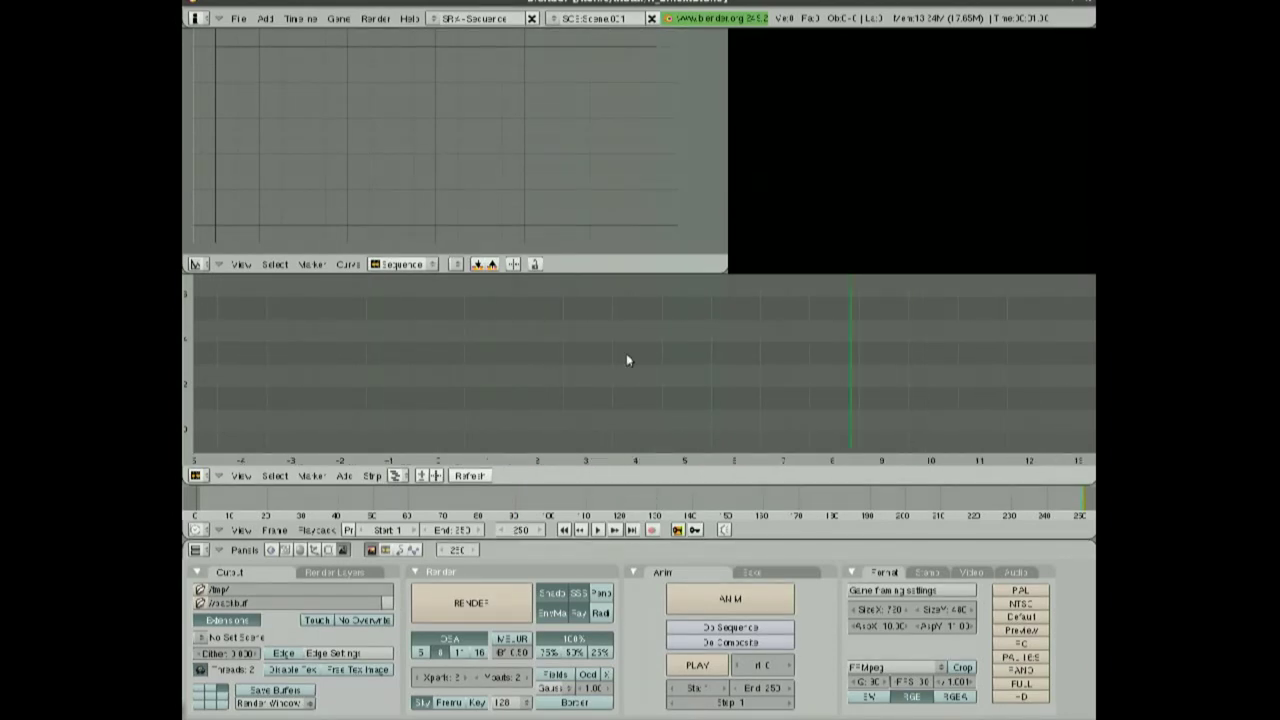
scroll(628, 360, down, 3)
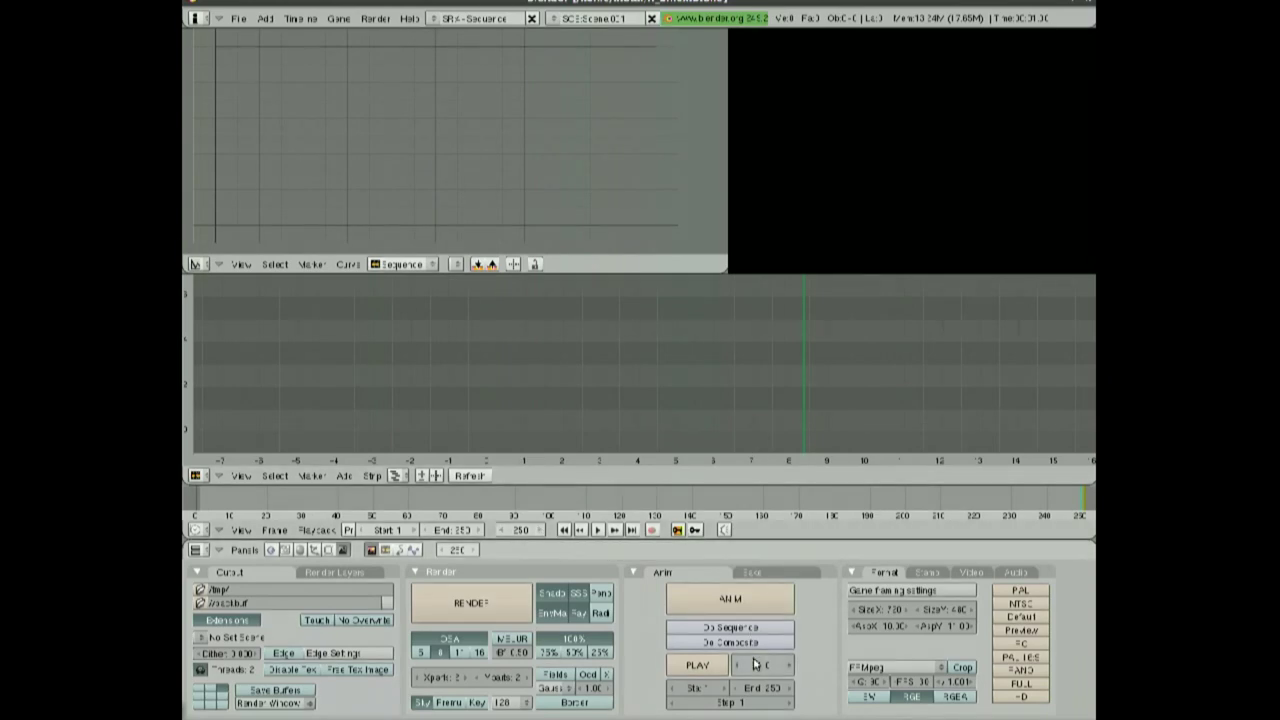
scroll(821, 396, down, 4)
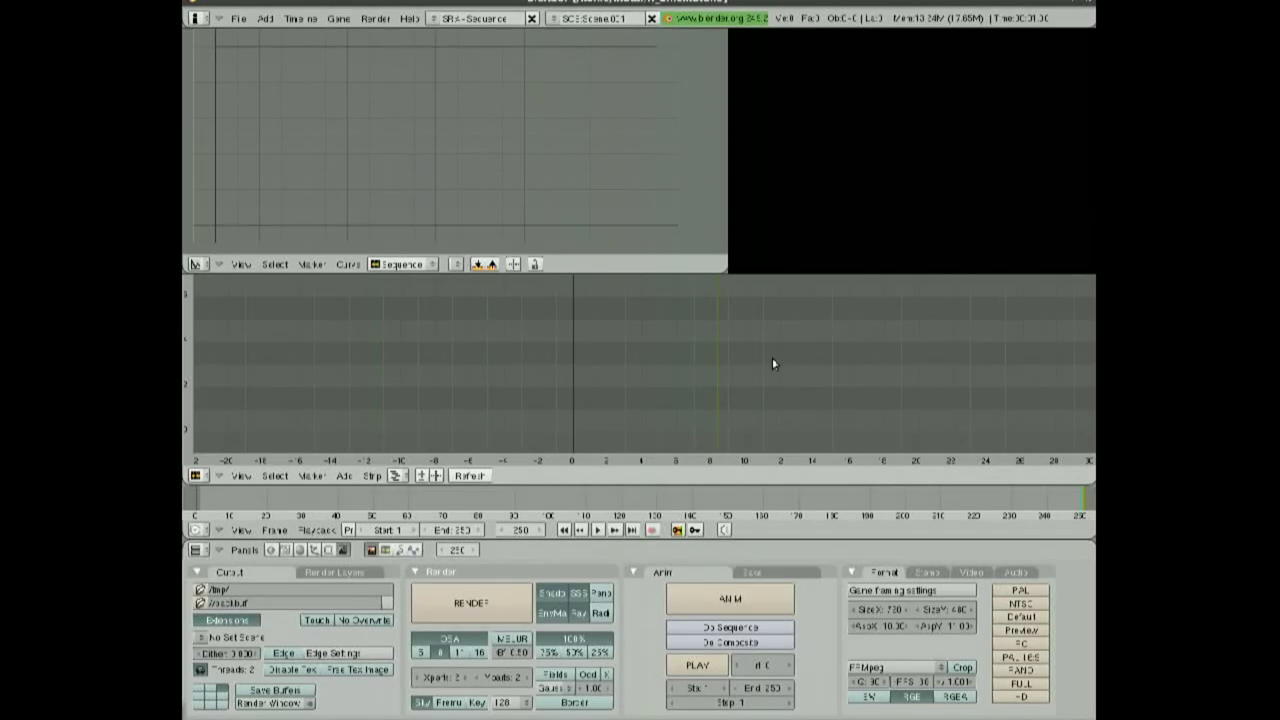
key(shift+a)
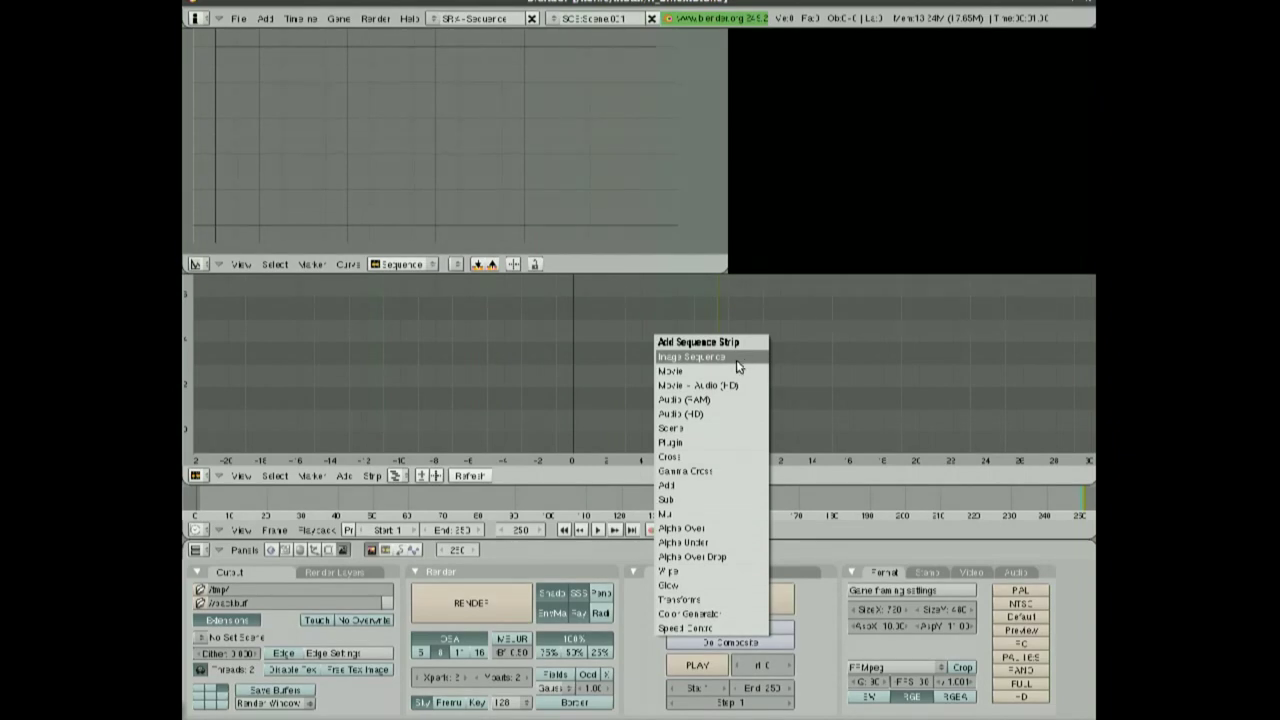
Add linux001.dv from /home/meta/capture's DV folder as a movie strip near the sequence start
click(704, 370)
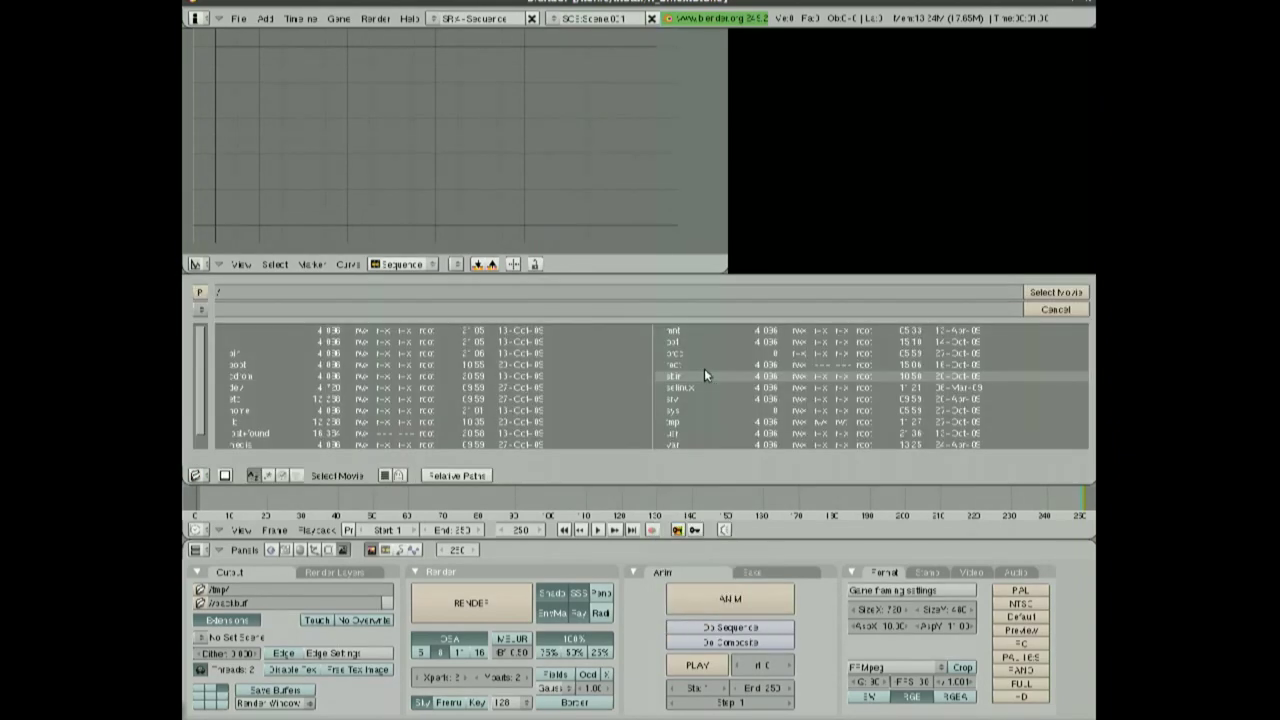
key(p)
click(244, 357)
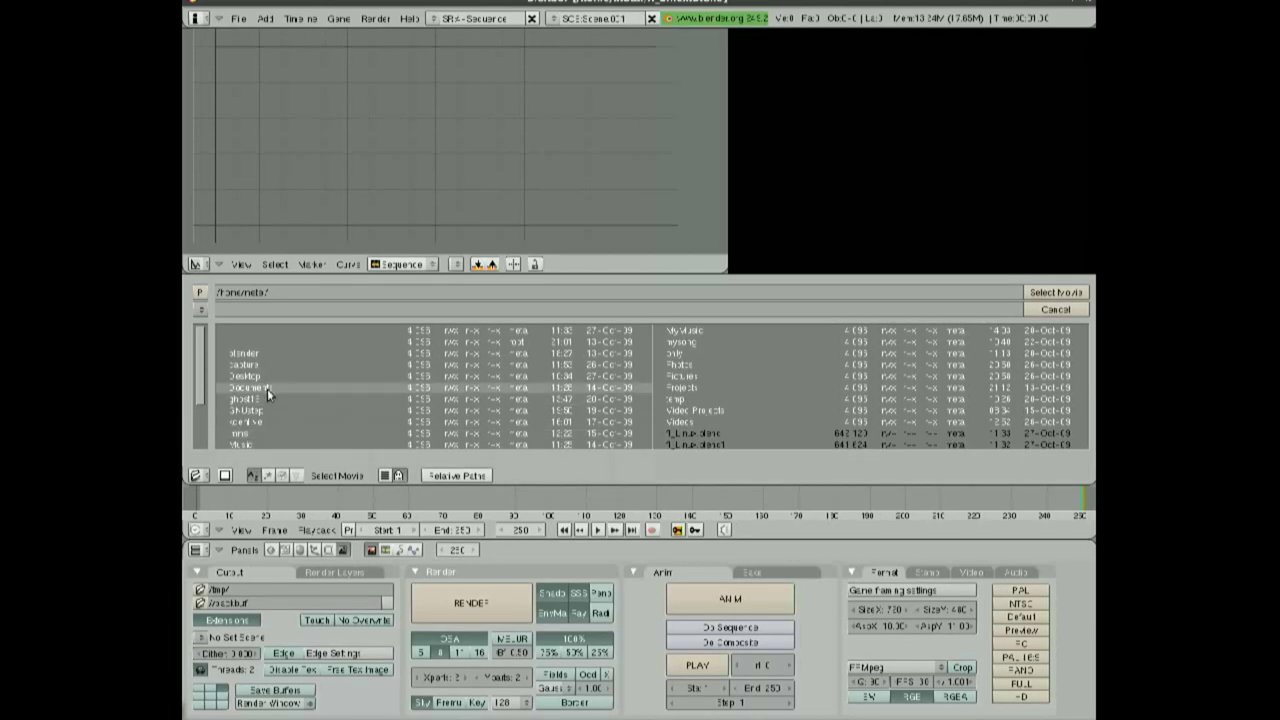
click(253, 372)
click(252, 366)
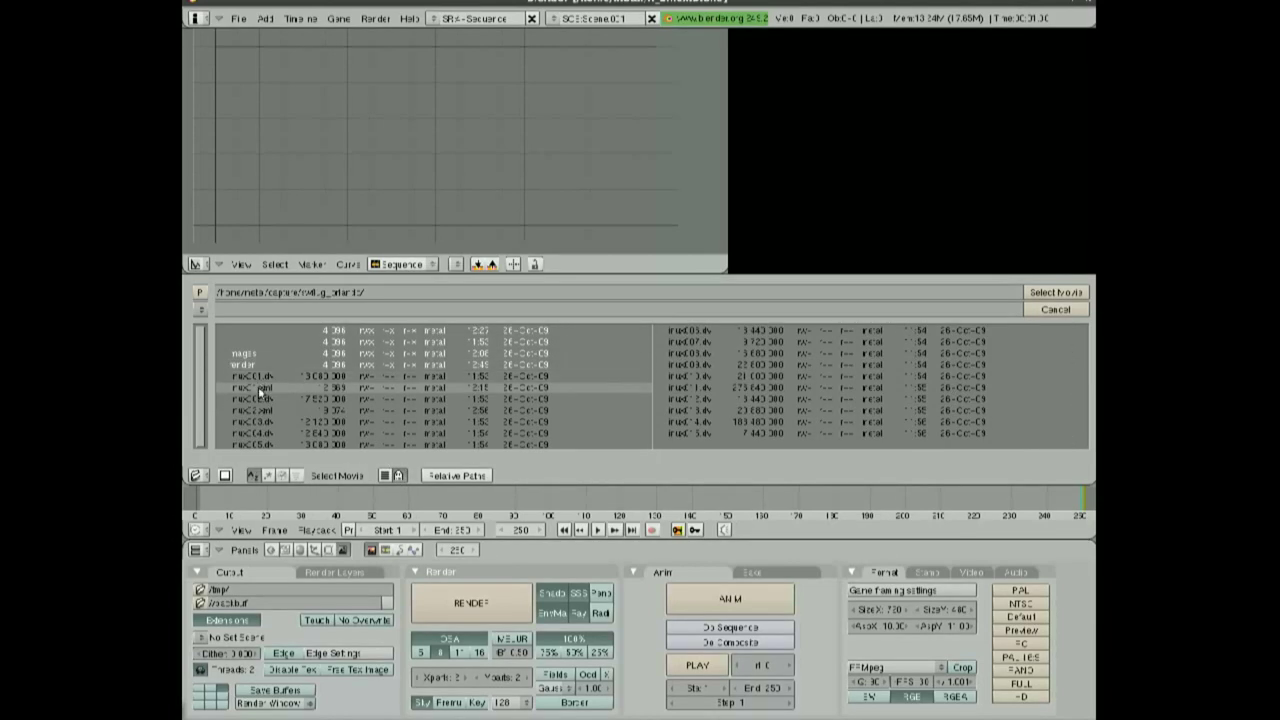
click(276, 377)
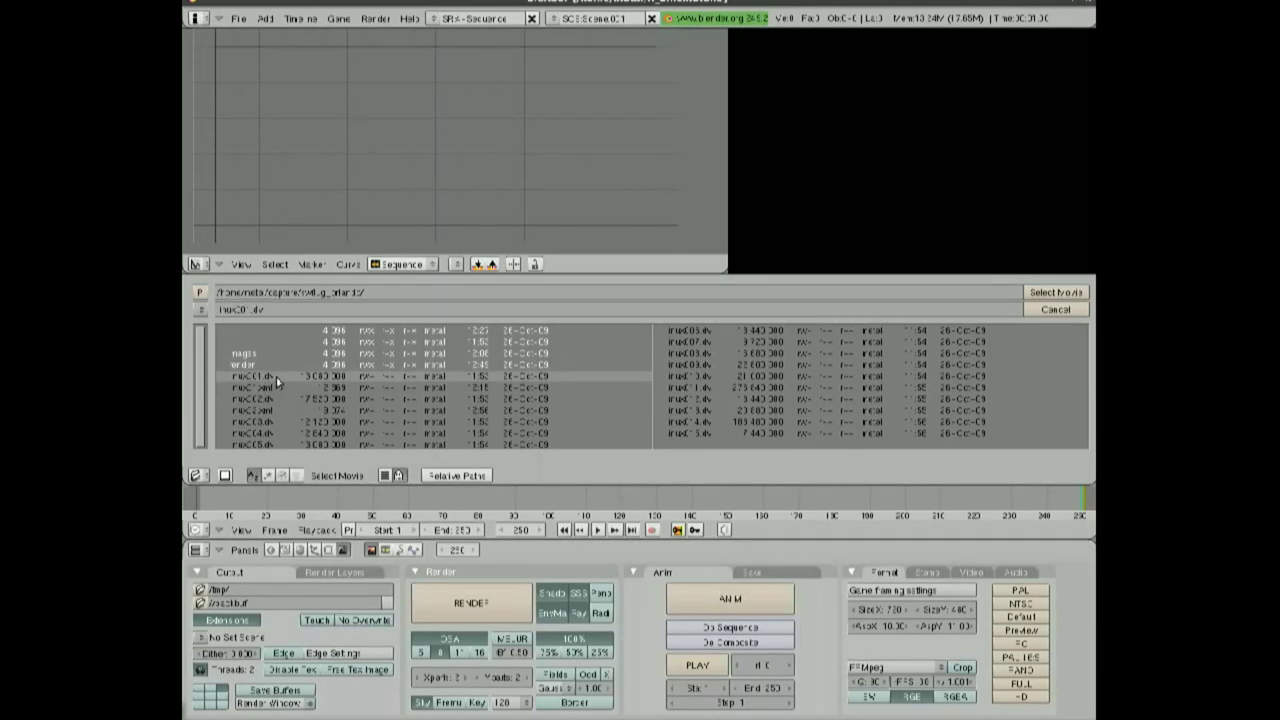
click(1047, 293)
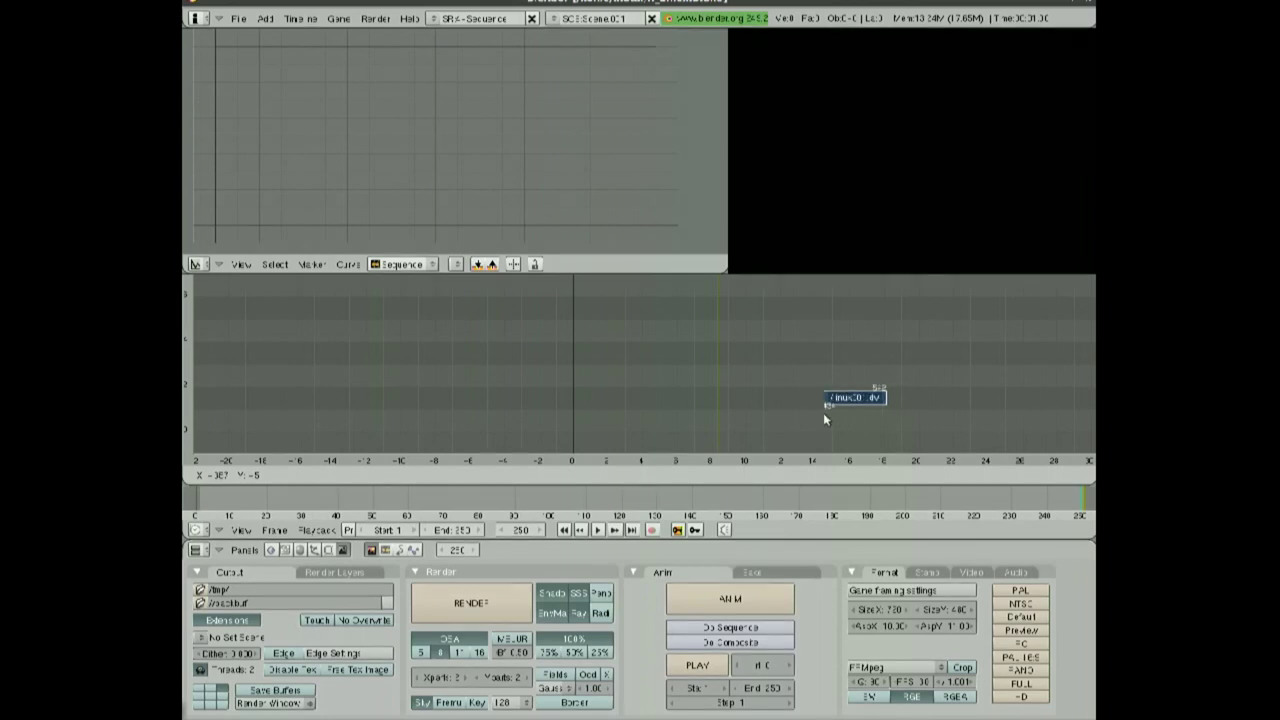
click(727, 416)
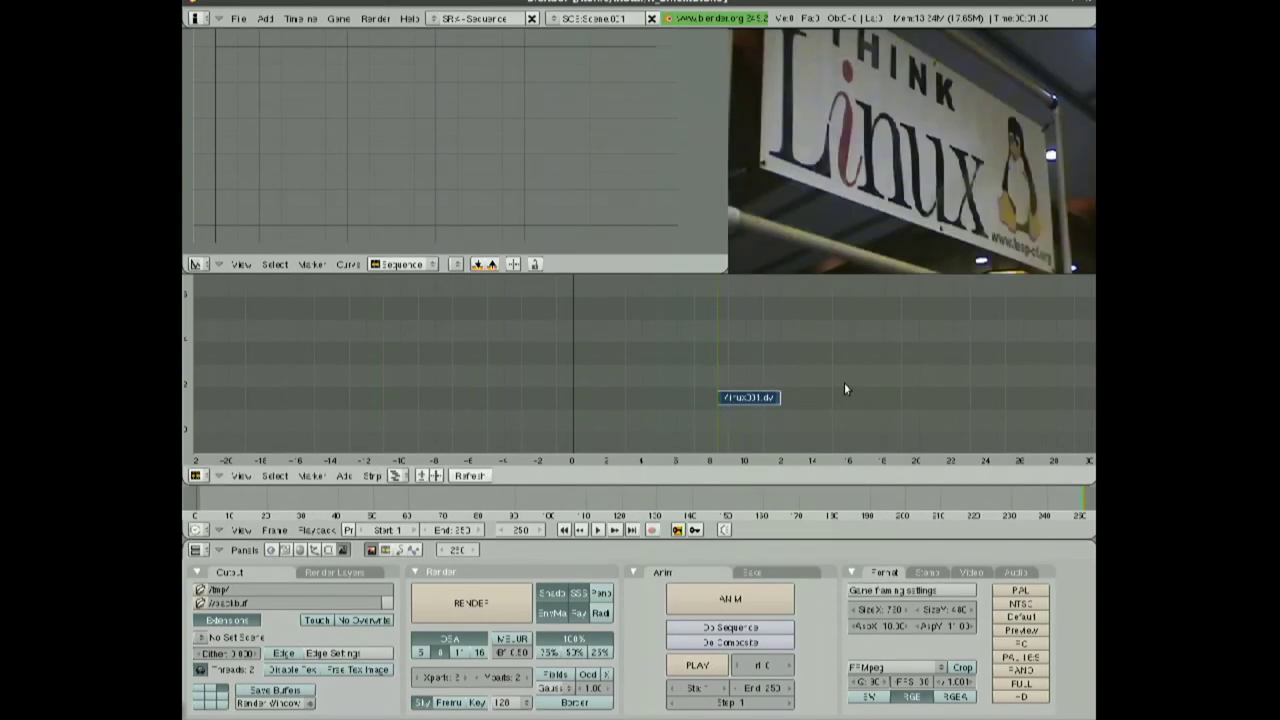
Add linux002.dv and linux003.dv as movie strips placed right after linux001.dv
key(shift+a)
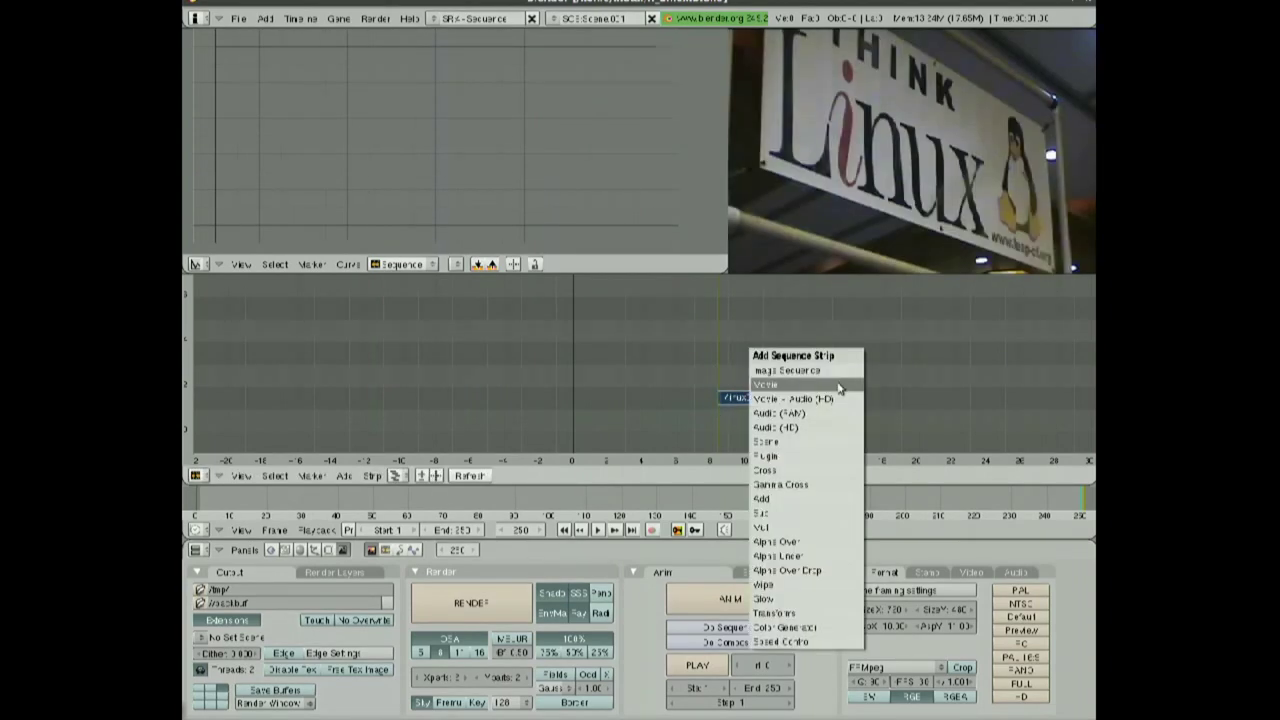
click(768, 385)
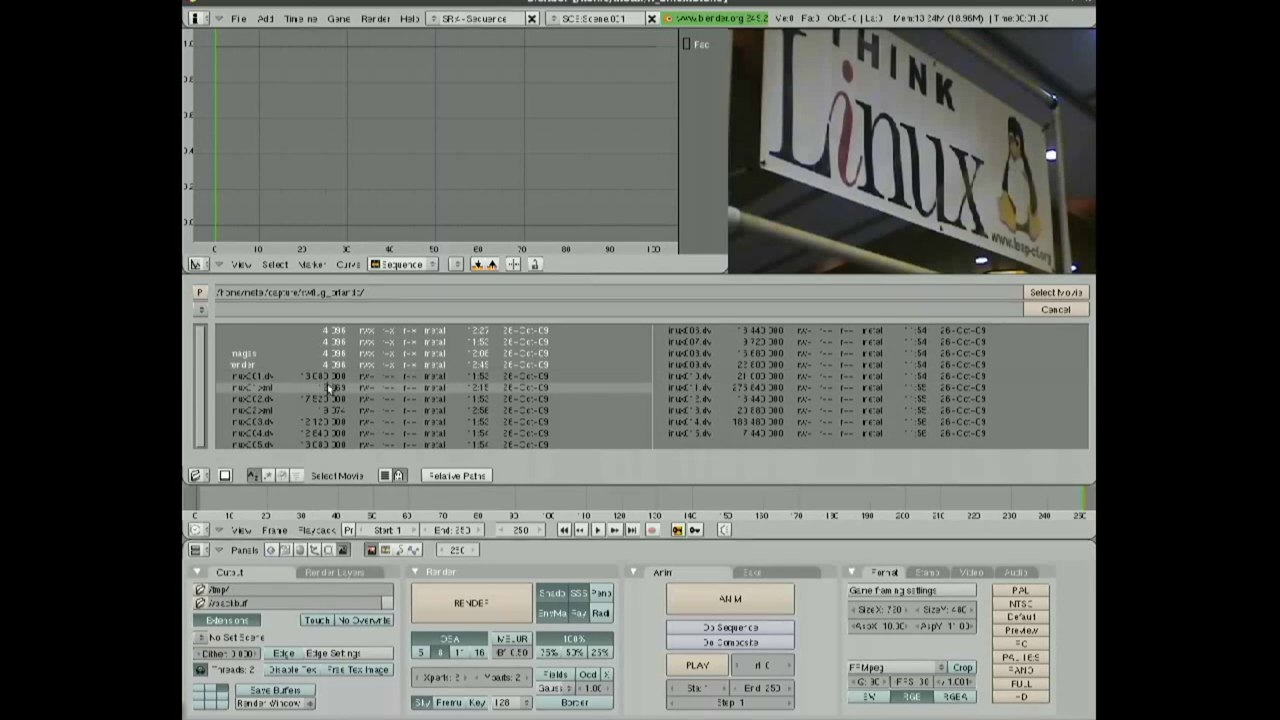
click(279, 399)
click(1056, 292)
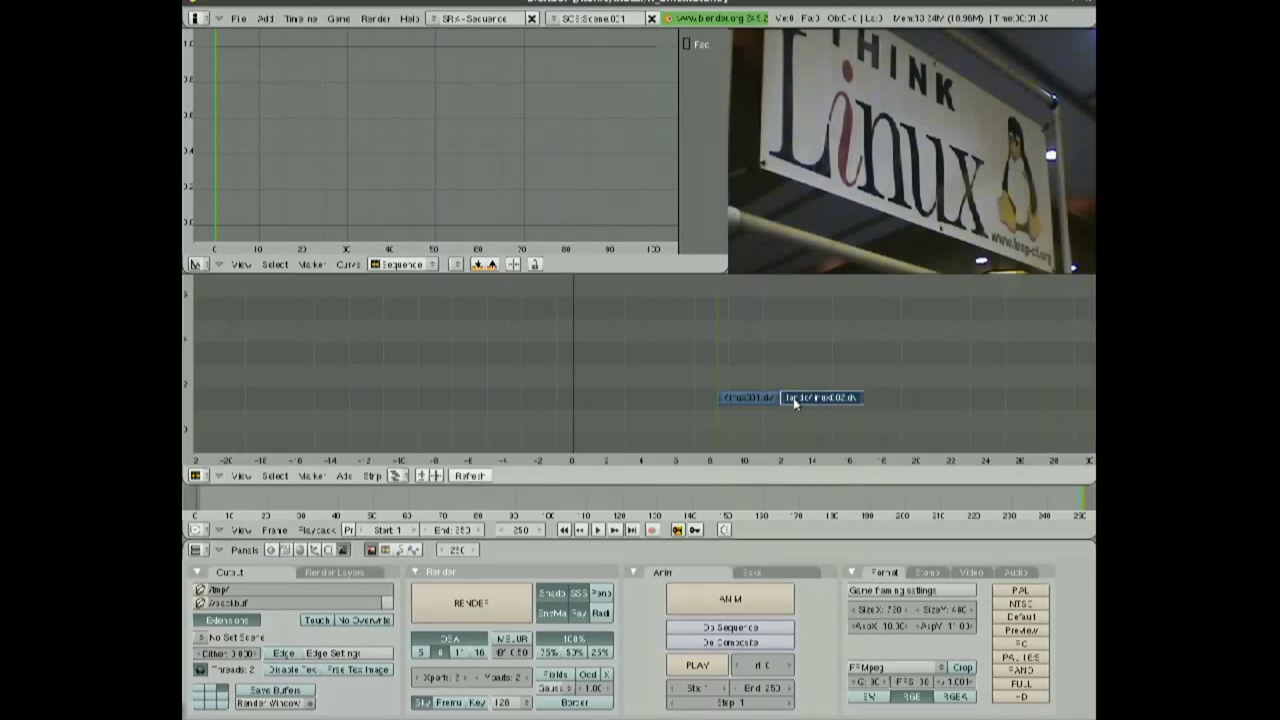
click(795, 402)
key(shift+a)
click(920, 391)
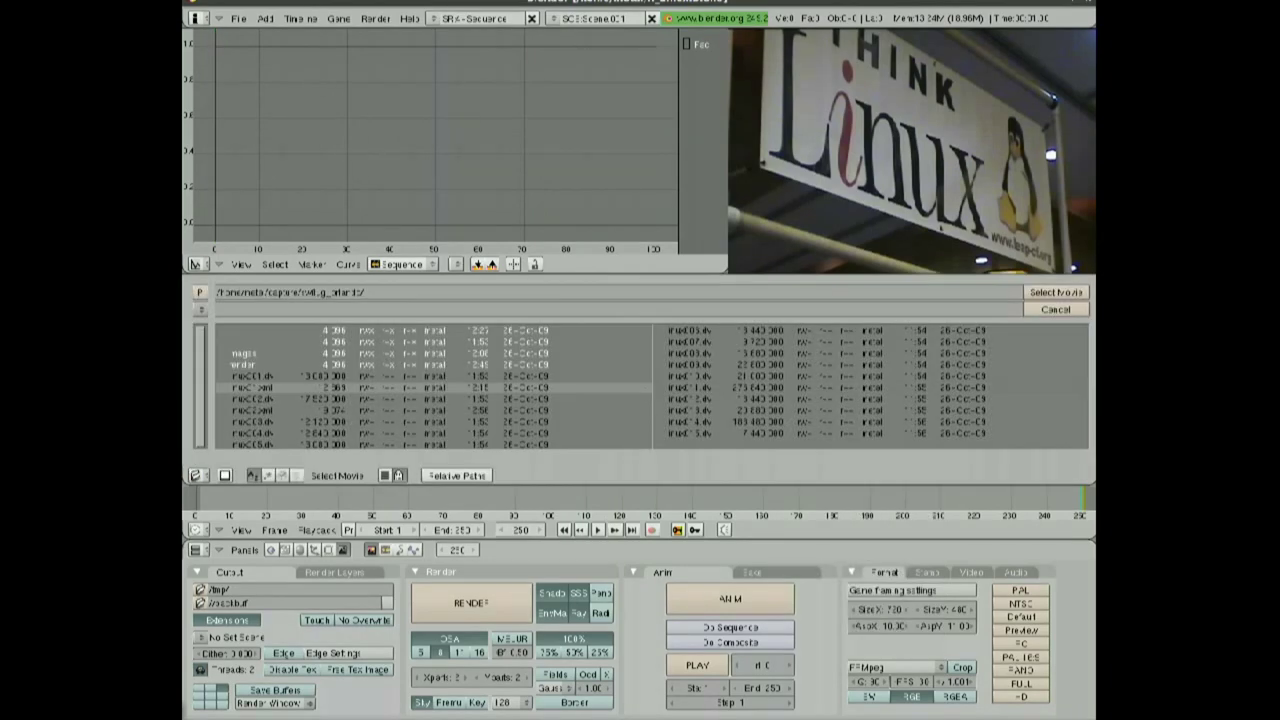
click(230, 422)
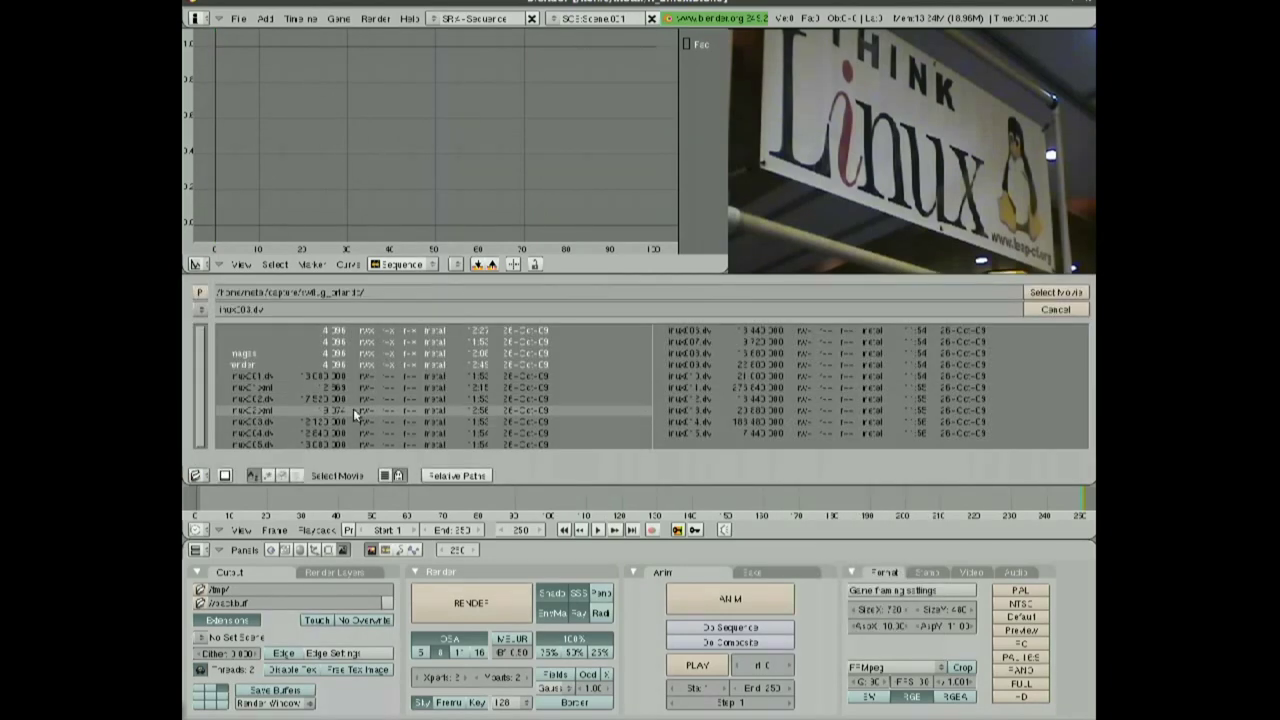
click(1053, 293)
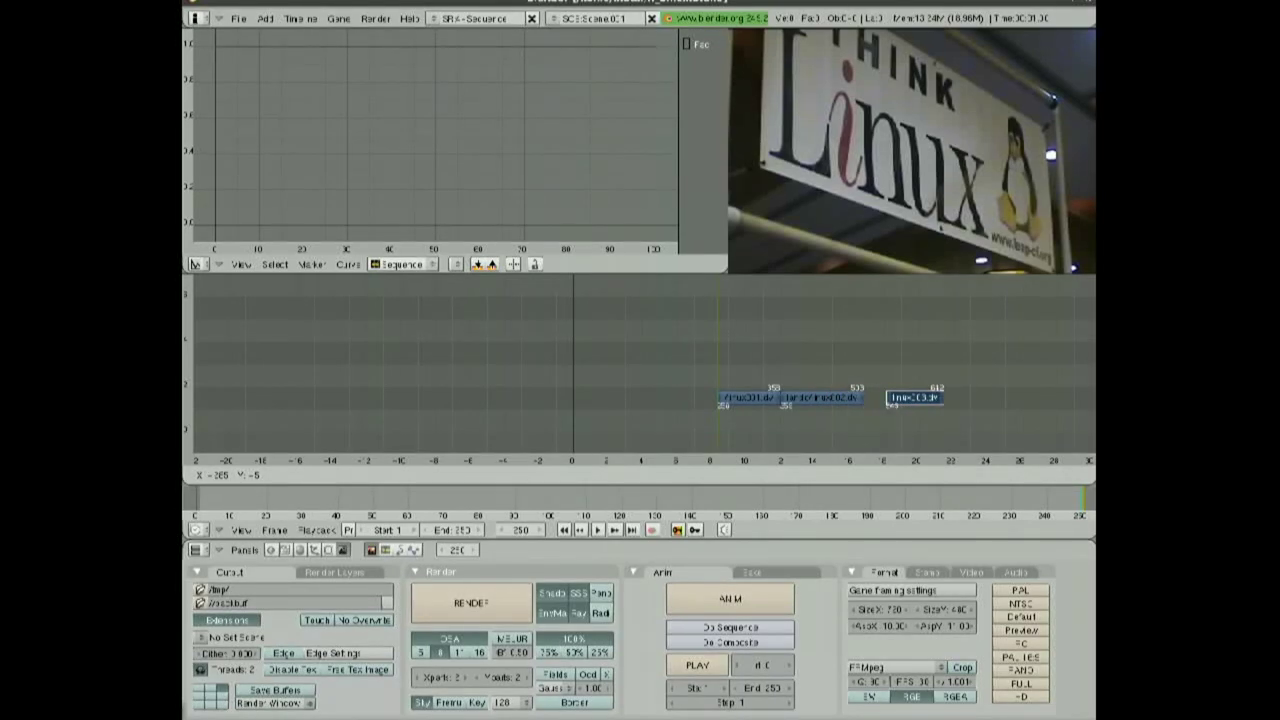
click(870, 420)
Add linux004.dv and linux005.dv as movie strips continuing the row end to end
key(shift+a)
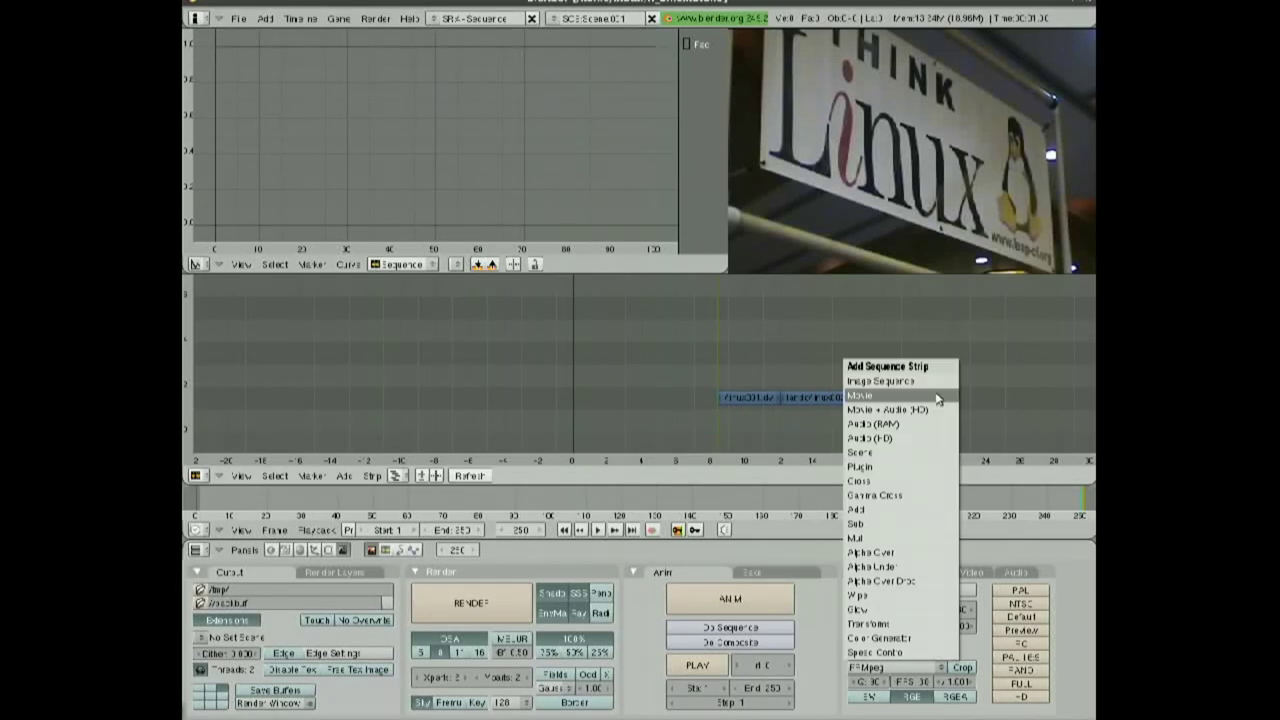
click(919, 396)
click(300, 433)
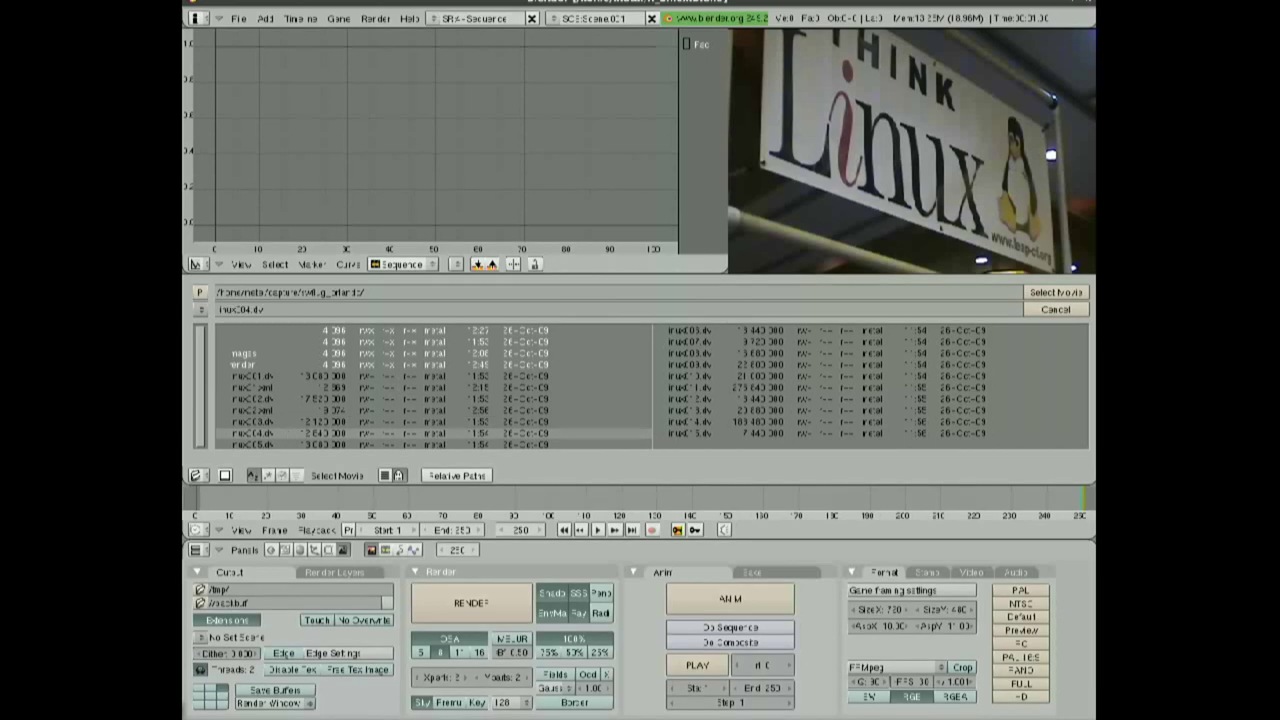
click(1056, 292)
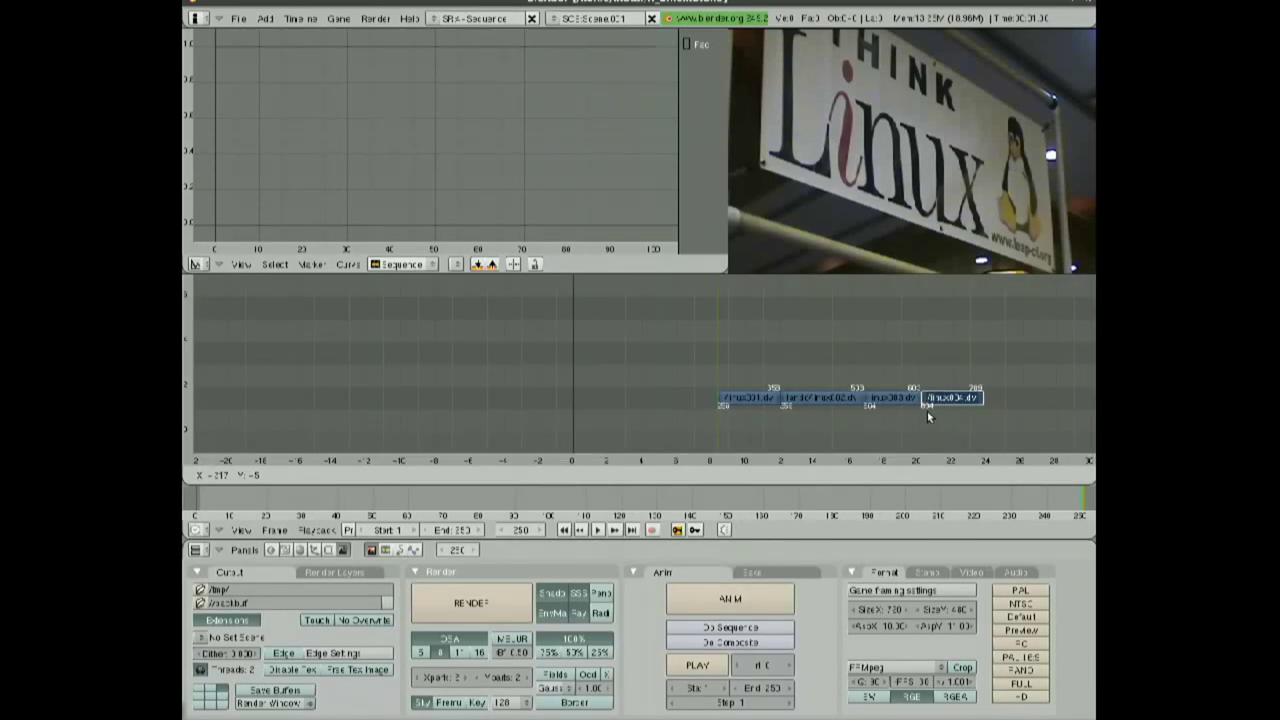
click(927, 413)
key(shift+a)
click(947, 400)
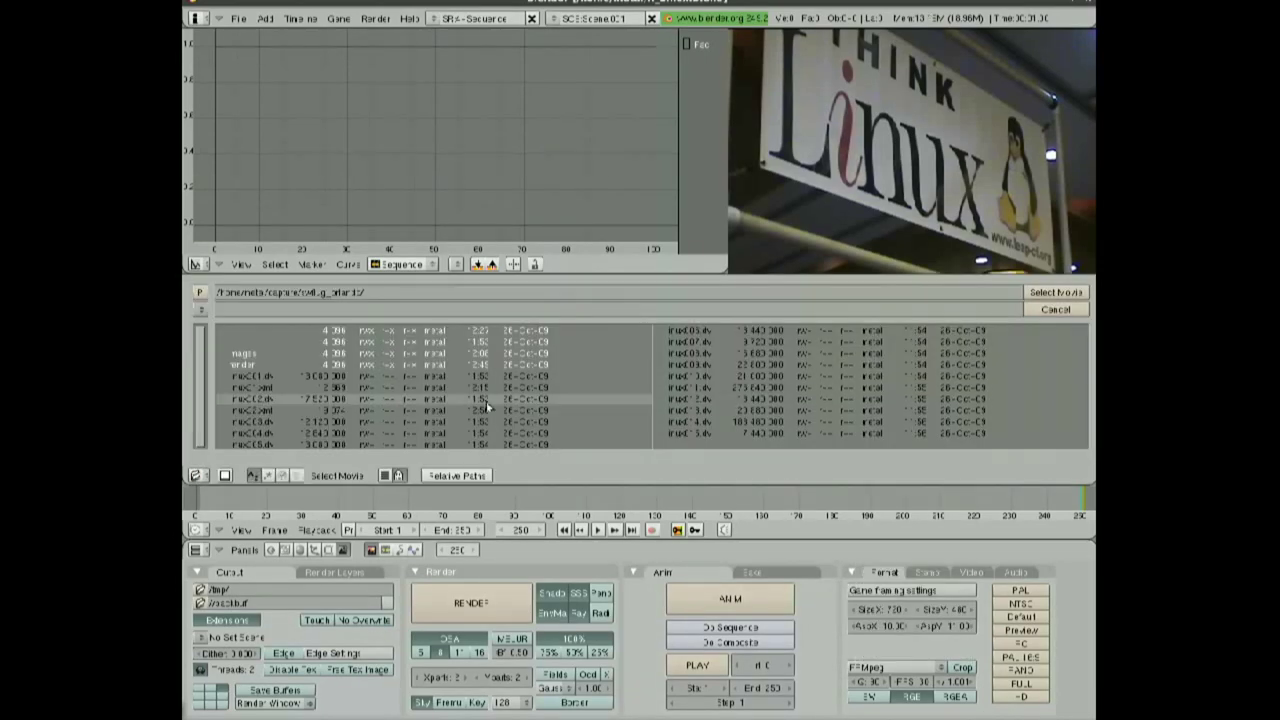
click(281, 442)
click(1056, 292)
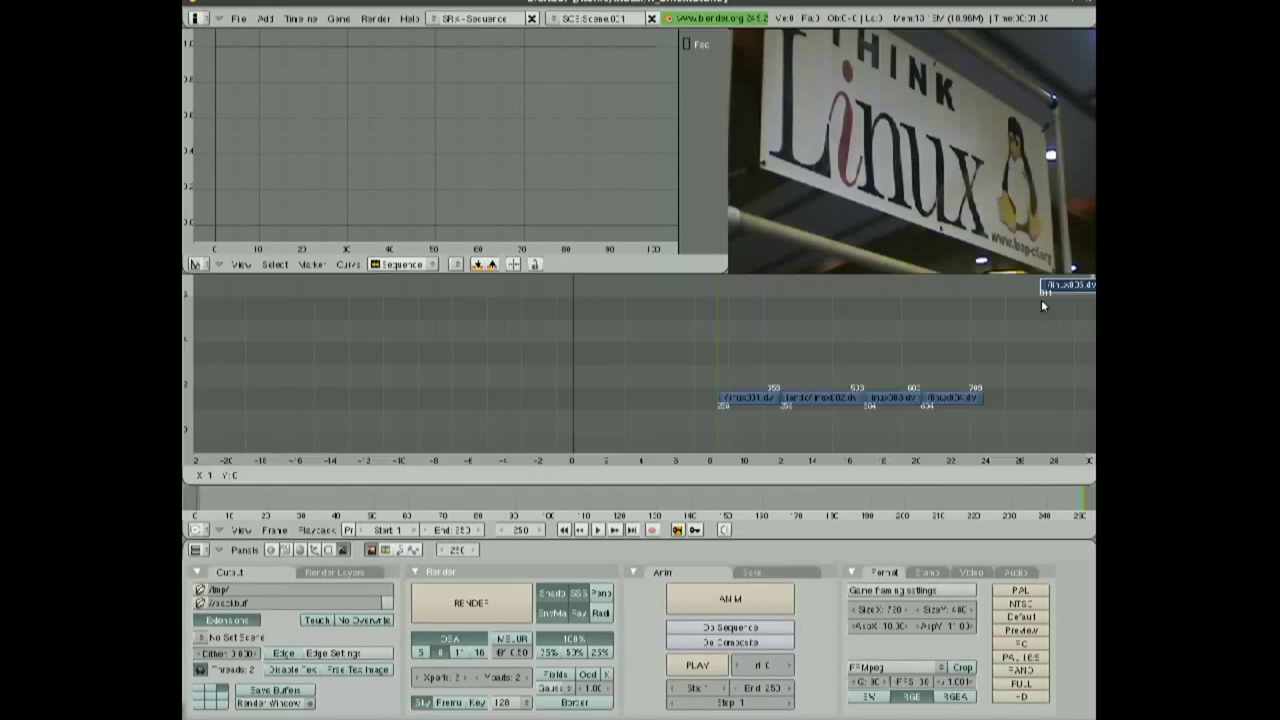
click(988, 403)
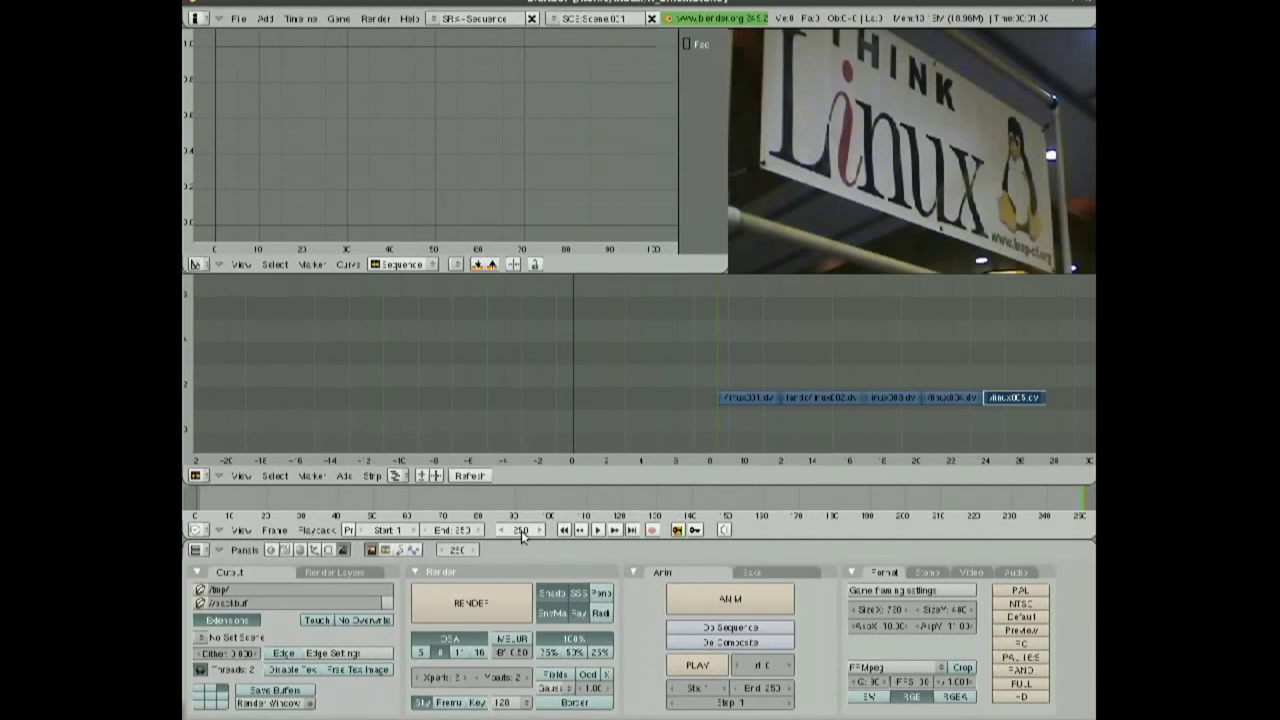
Find the last strip's end and set the scene End frame to 339
drag(1045, 366, 1056, 364)
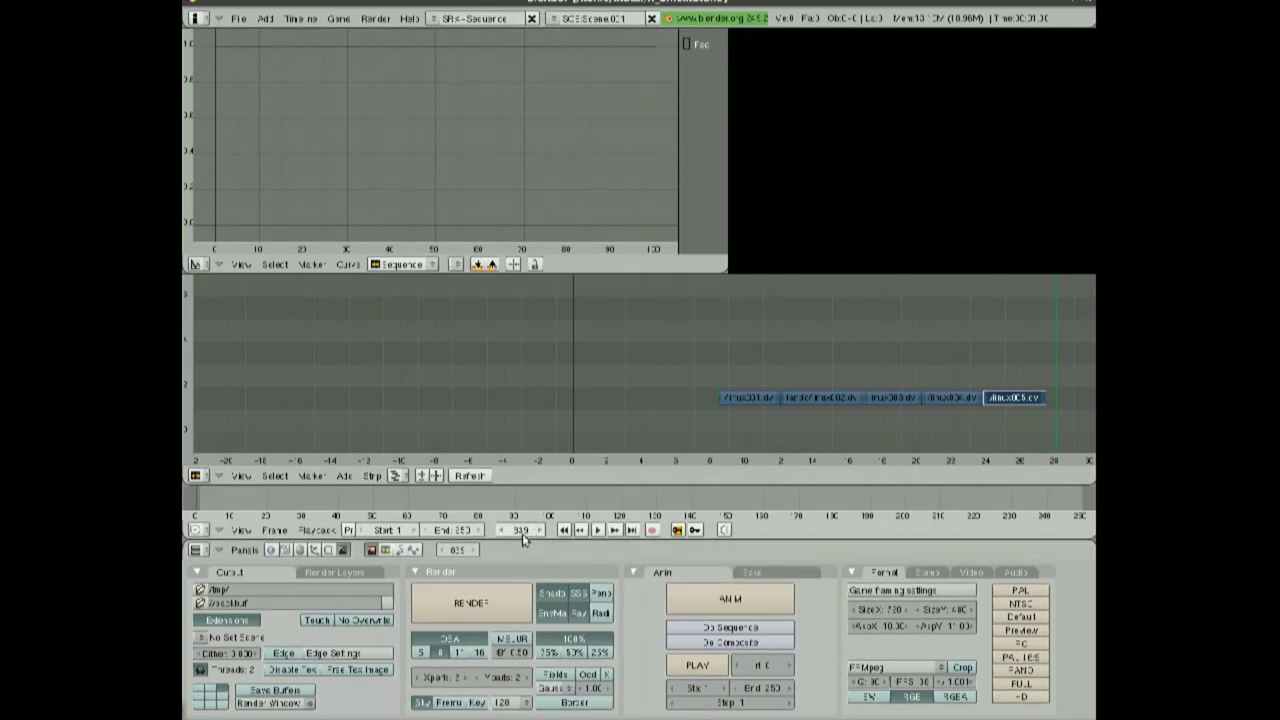
click(461, 534)
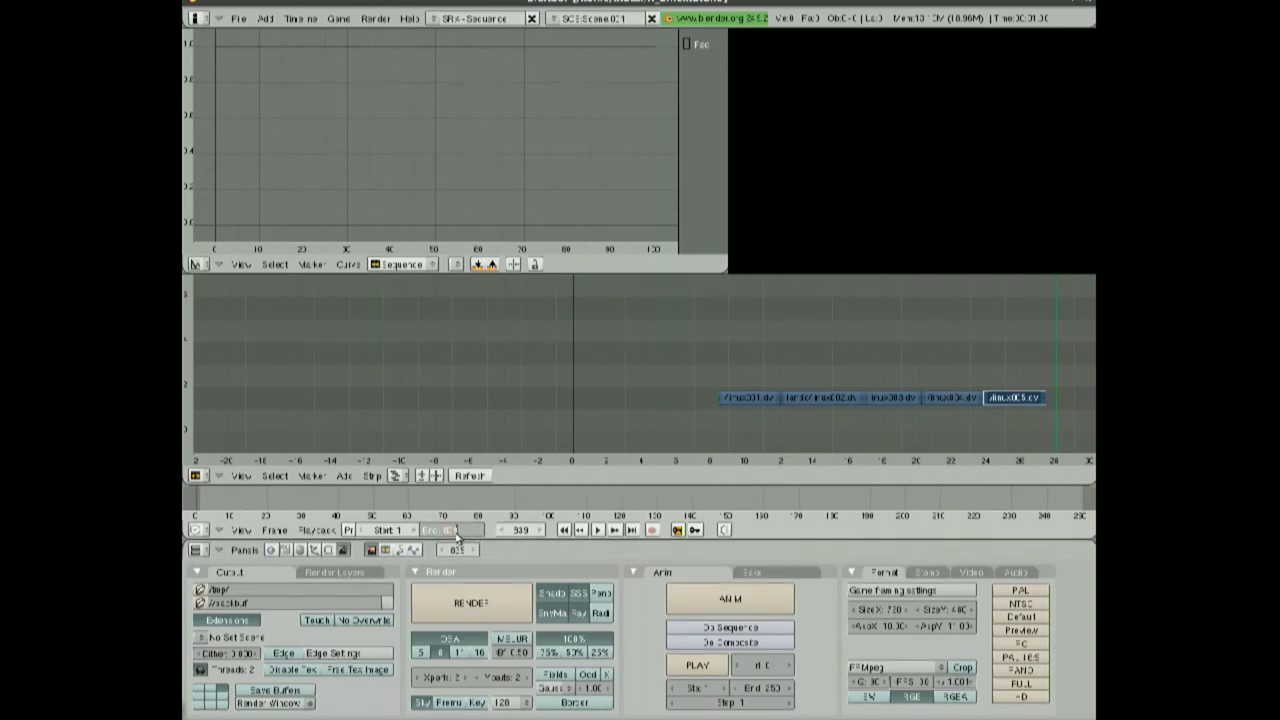
text(339)
key(Return)
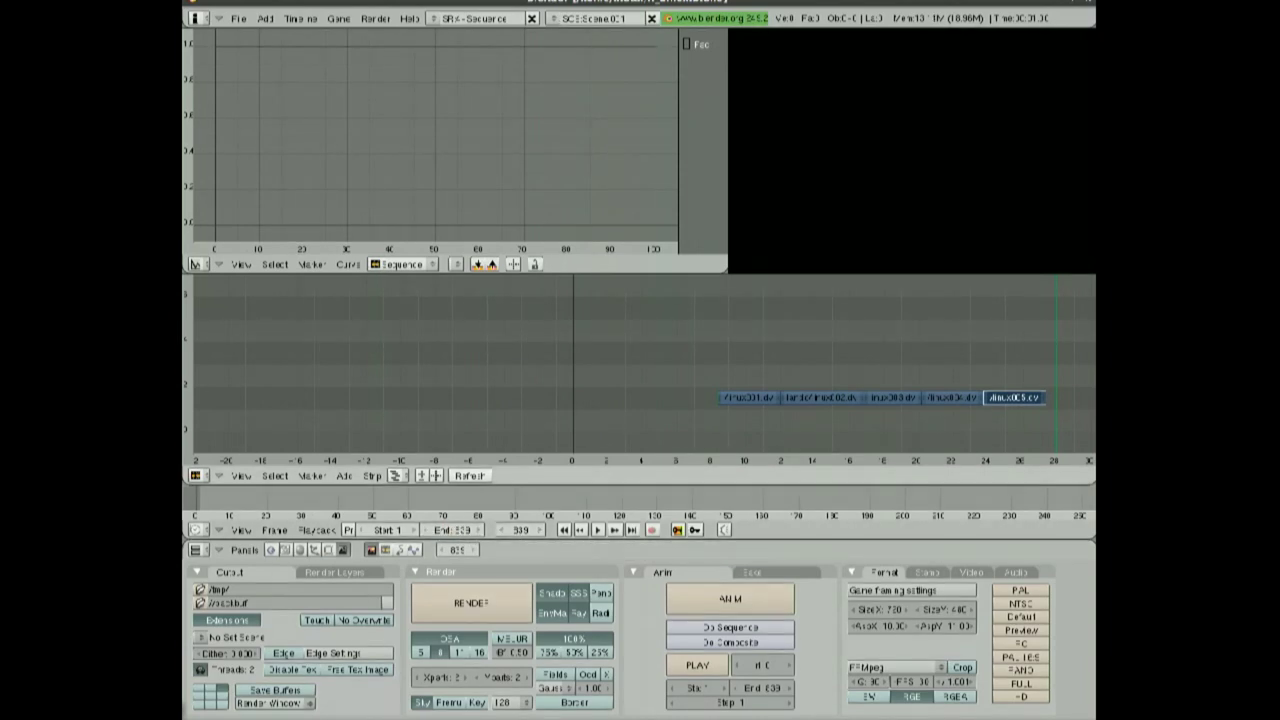
Play the sequence from frame 267 and stop playback
click(727, 346)
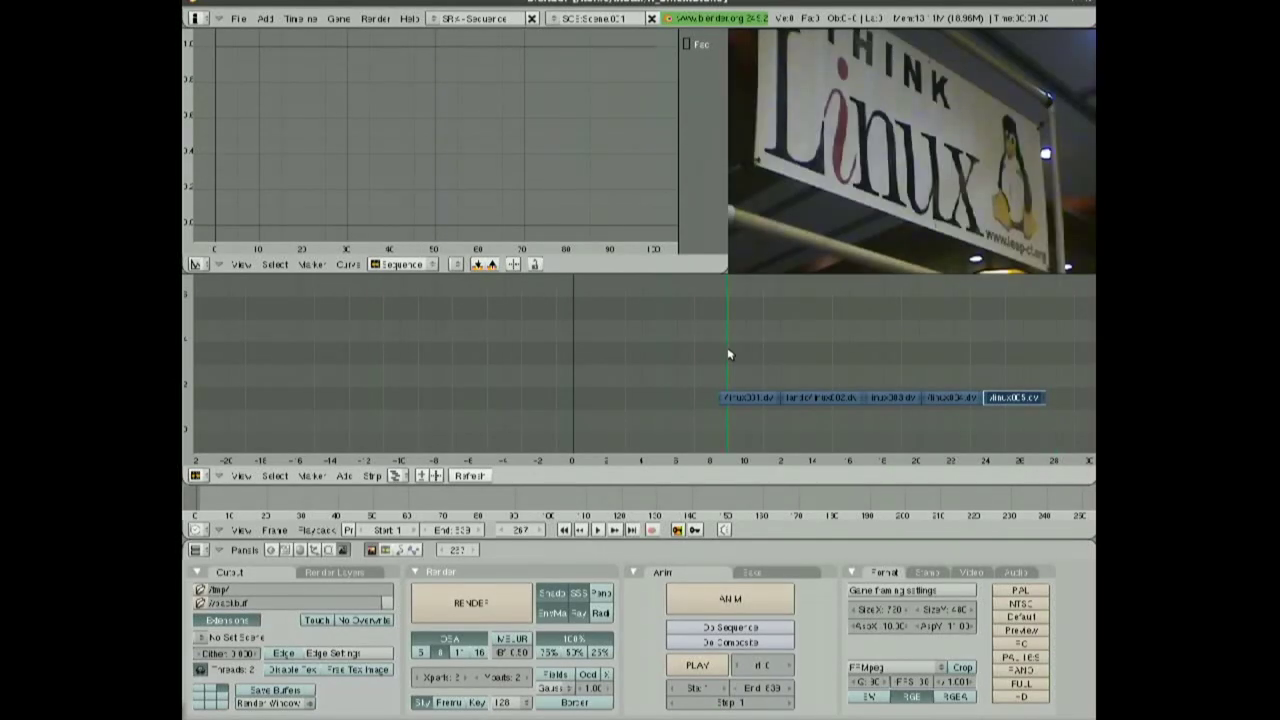
key(alt+a)
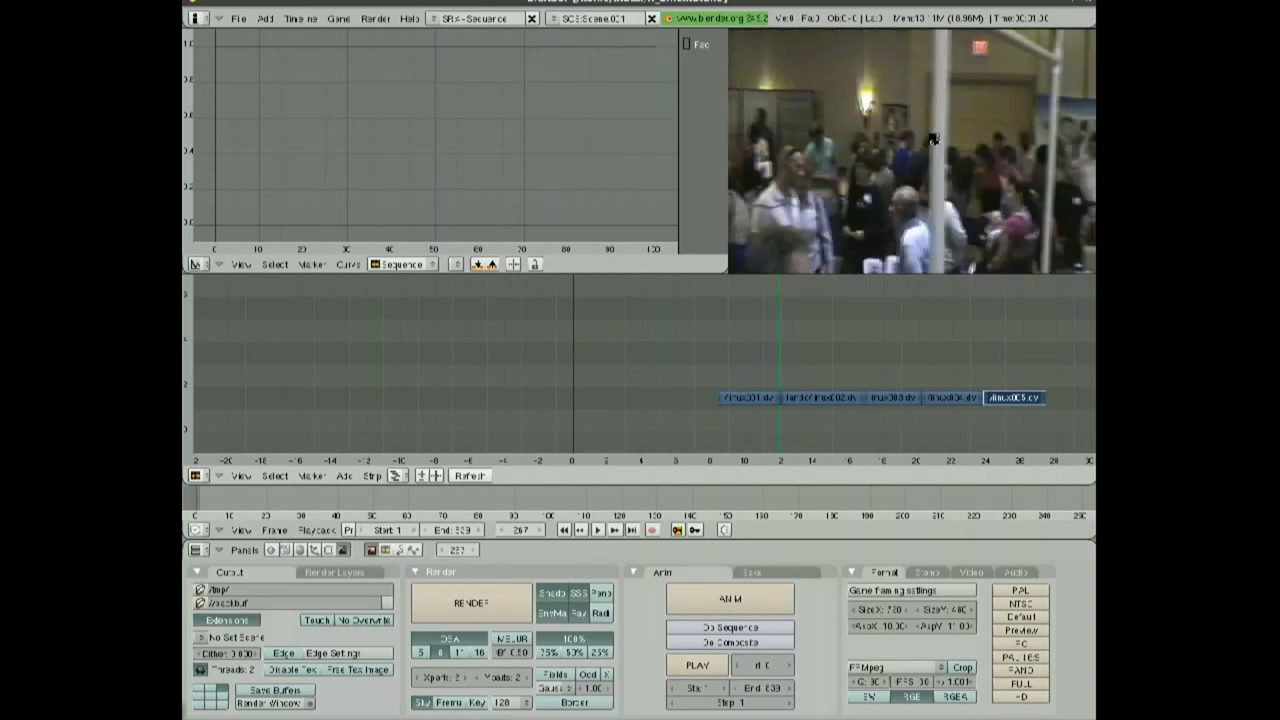
key(Escape)
Zoom the preview and maximise it to fill the window
scroll(927, 143, up, 2)
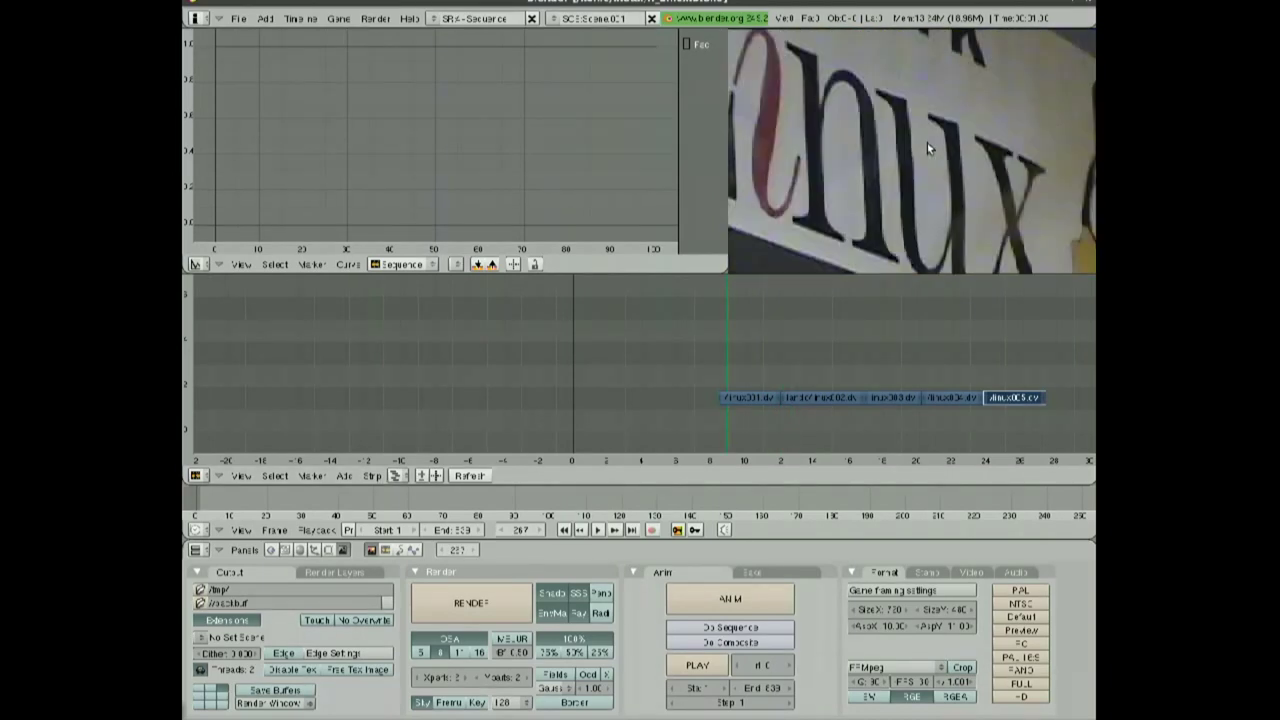
scroll(927, 145, down, 5)
scroll(927, 145, up, 3)
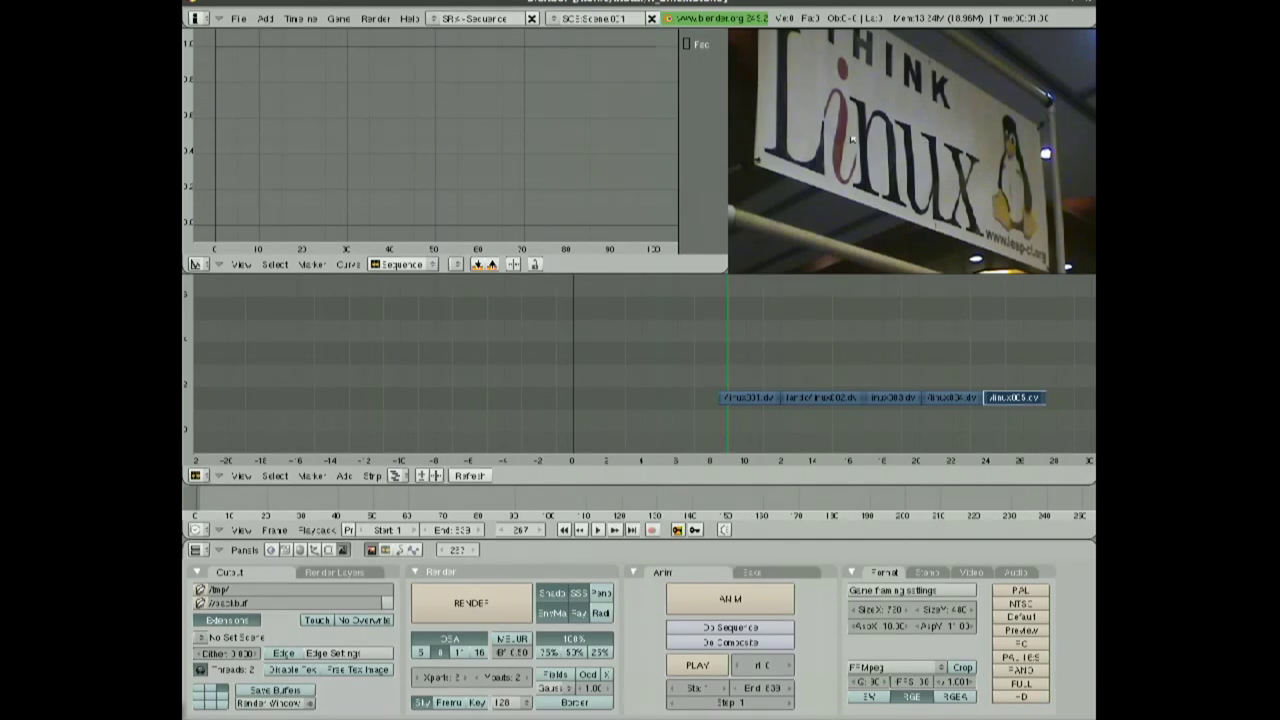
key(ctrl+Up)
scroll(761, 348, up, 3)
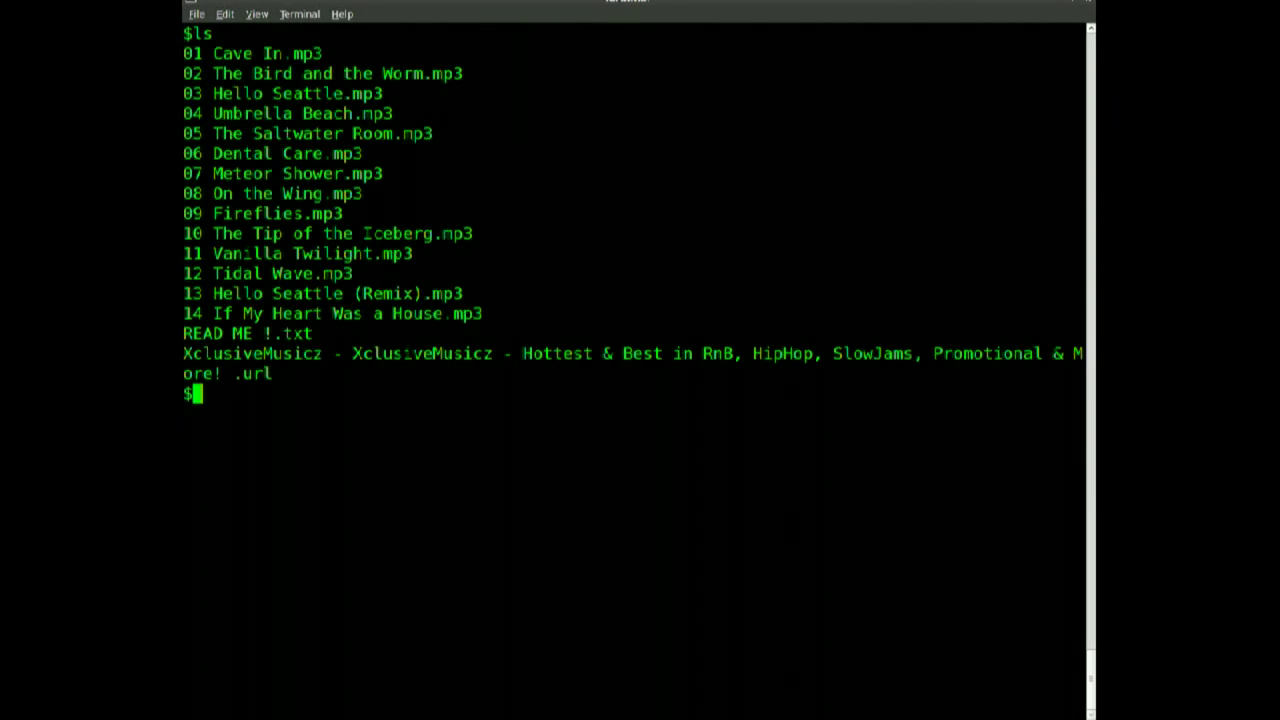
Run ffmpeg to convert '10 The Tip of the Iceberg.mp3' into bg.wav
text(ffmpeg -i )
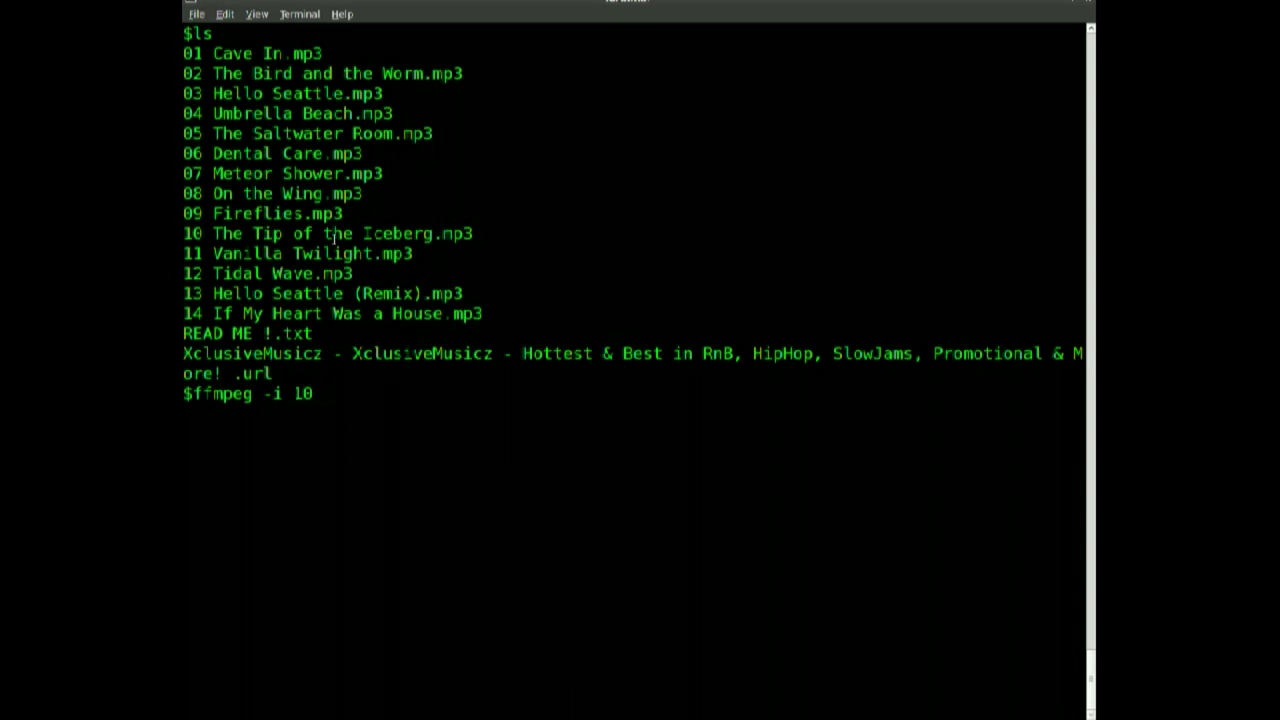
text(10)
key(Tab)
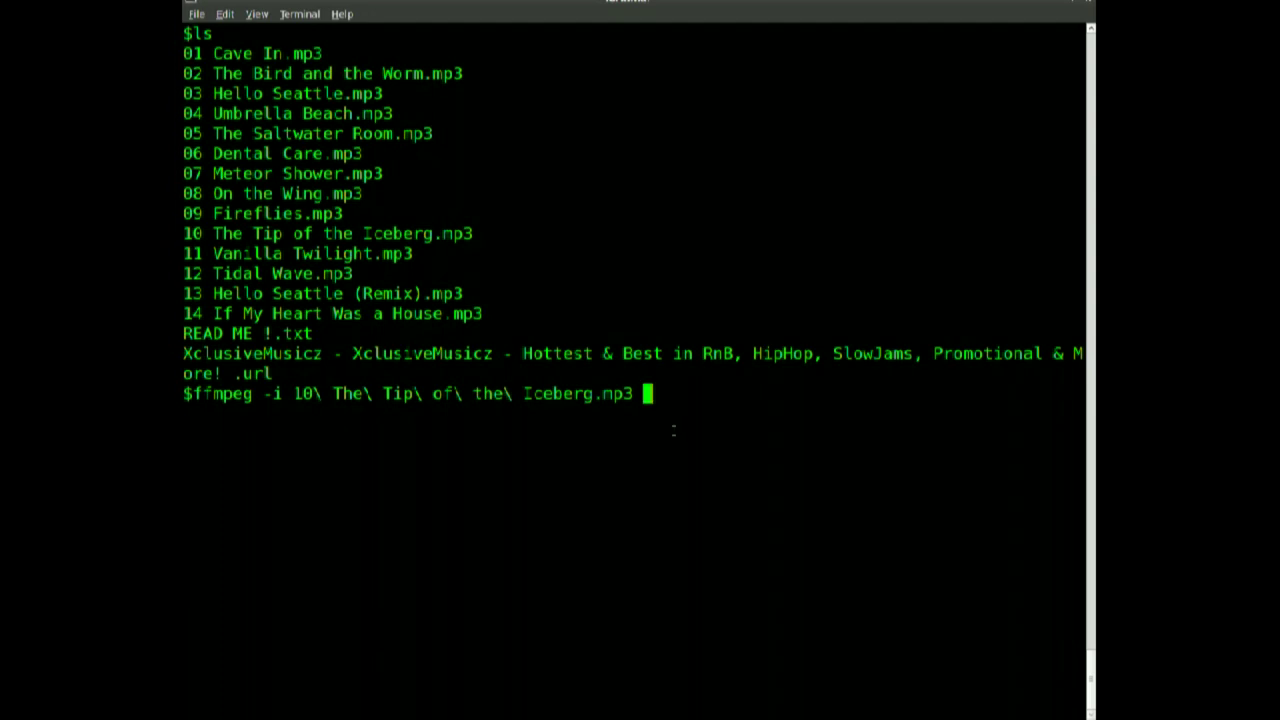
text(bg.wav)
key(Return)
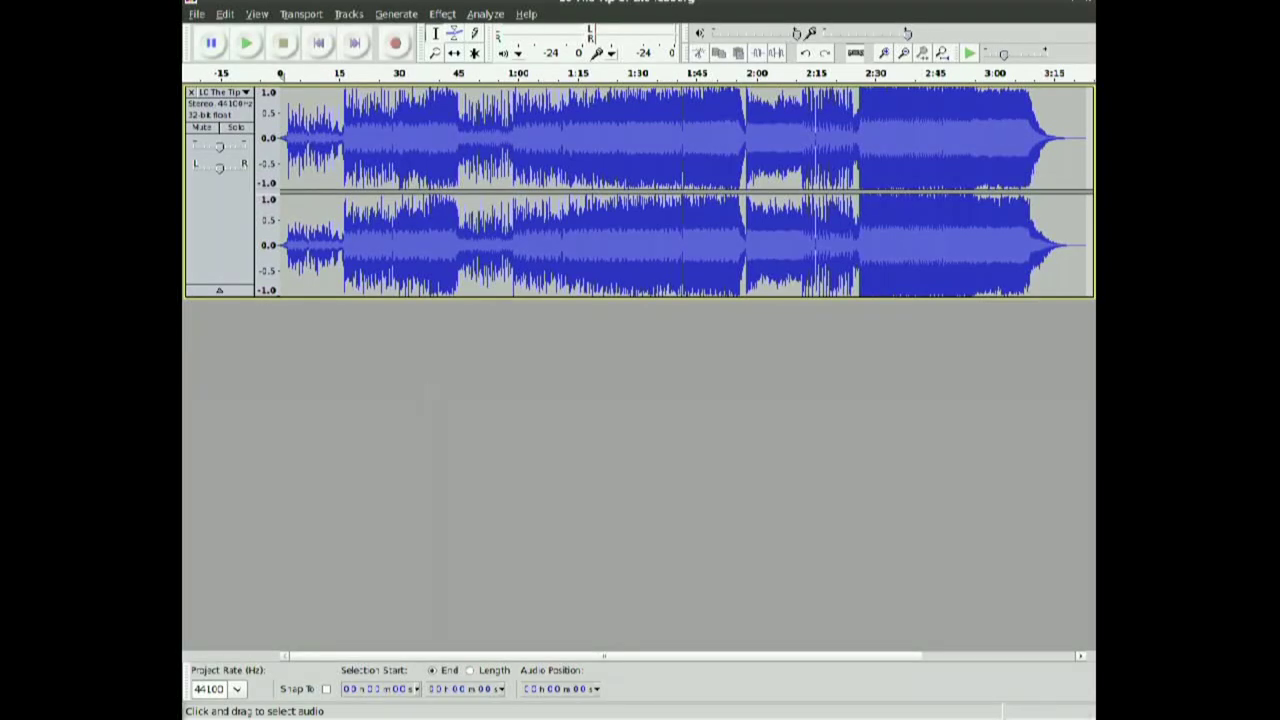
click(197, 15)
click(240, 231)
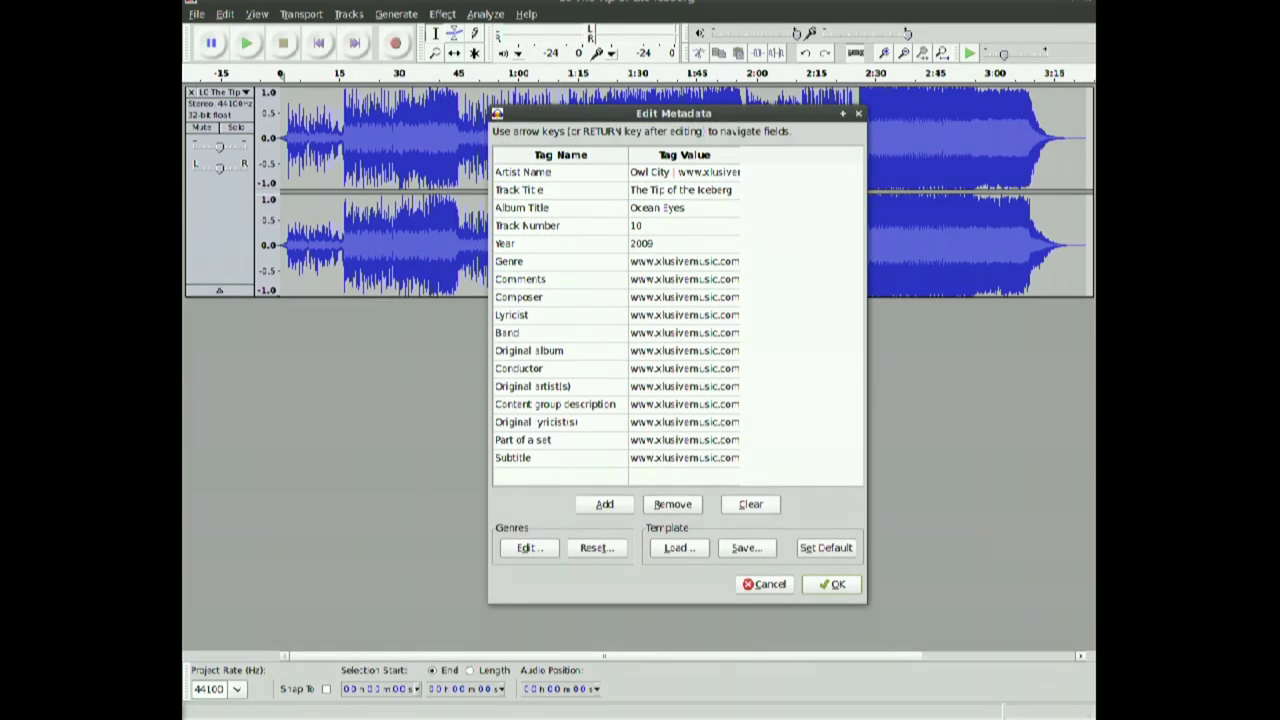
click(833, 584)
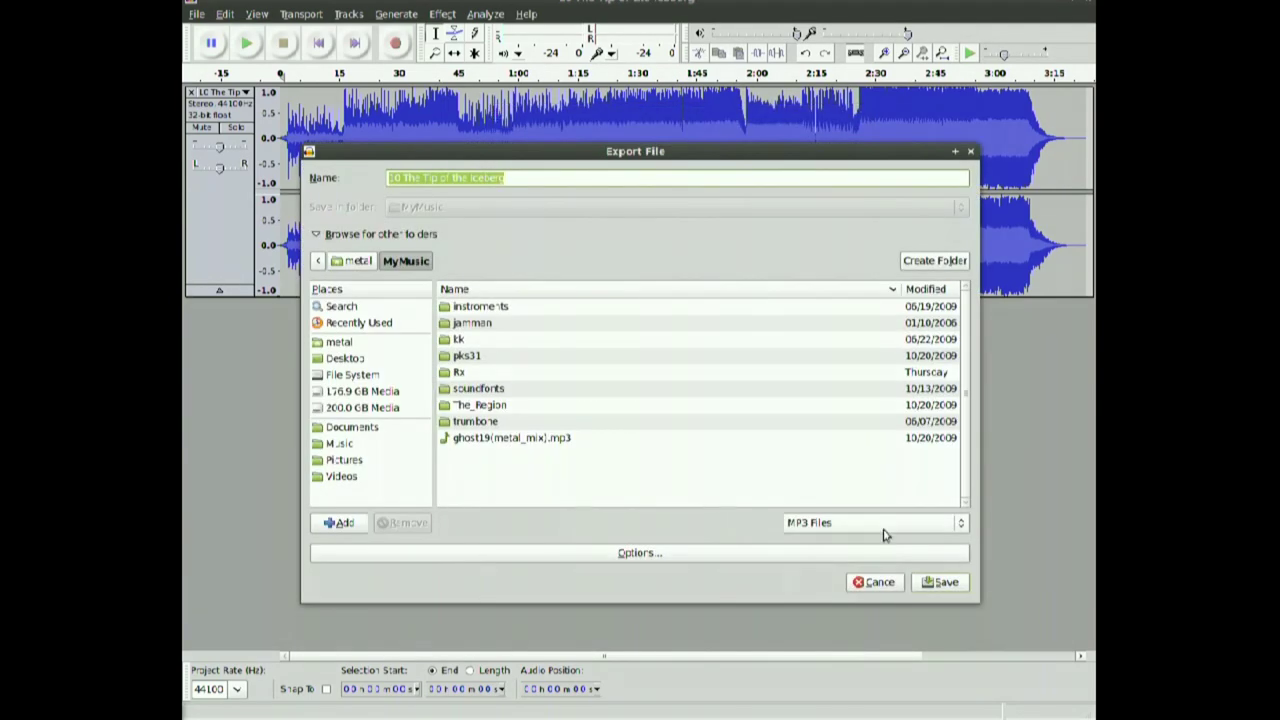
click(871, 515)
click(863, 501)
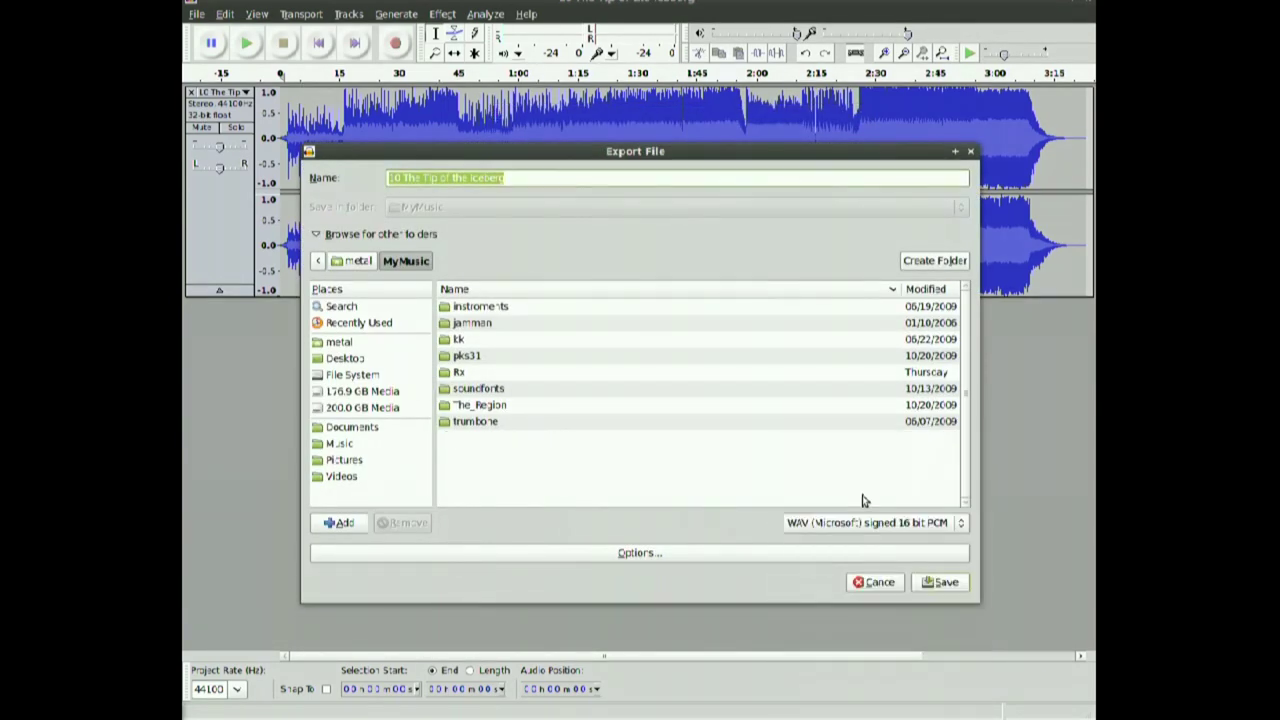
click(875, 583)
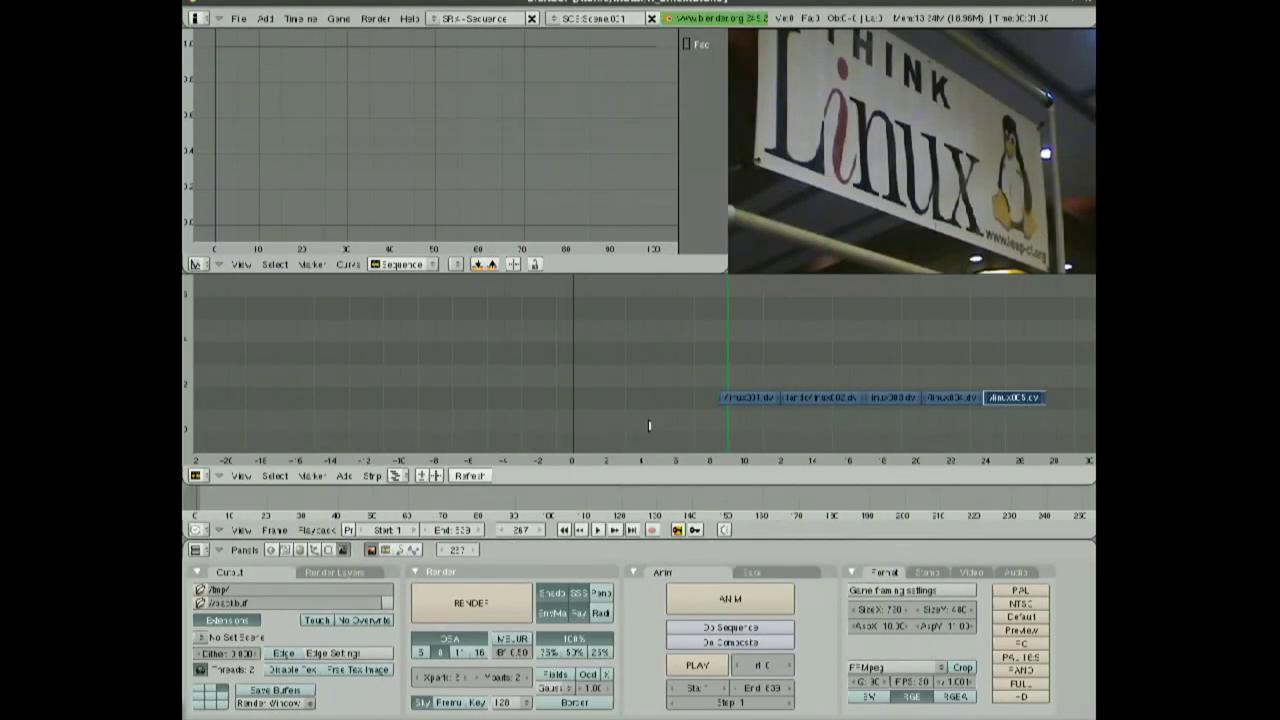
Add bg.wav from the Music album folder as an Audio (RAM) strip
key(shift+a)
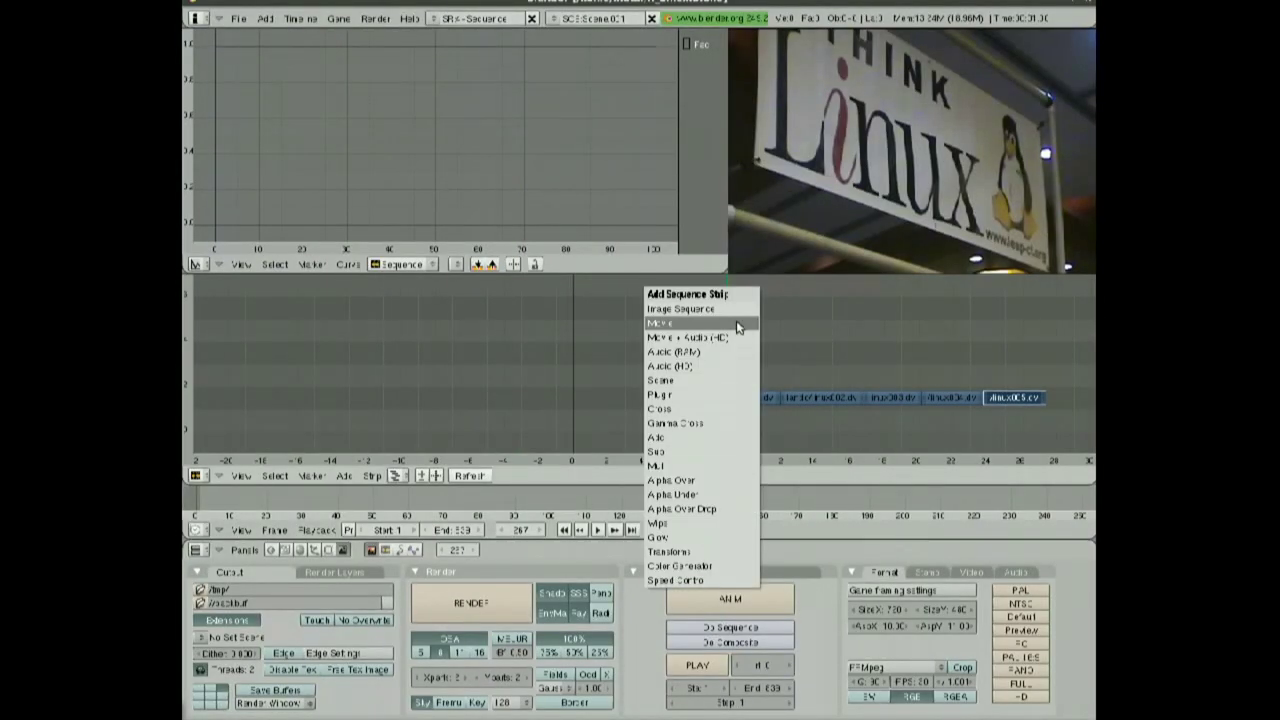
click(669, 353)
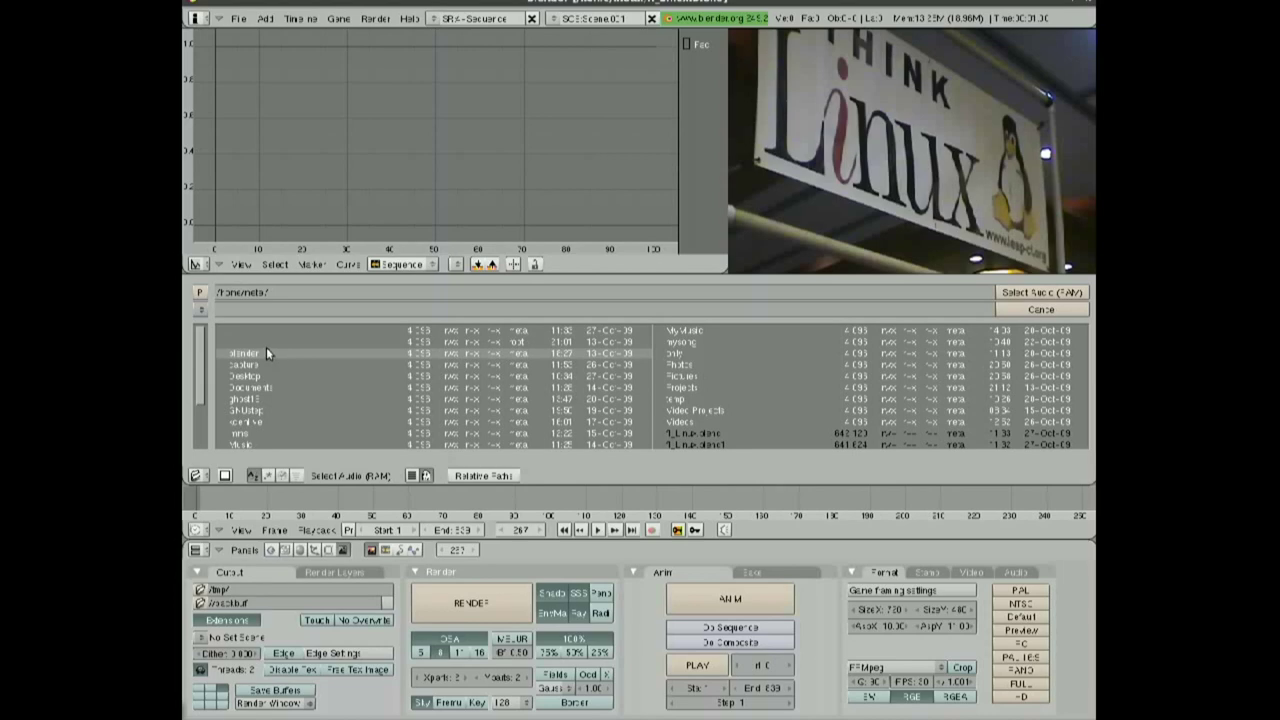
click(261, 444)
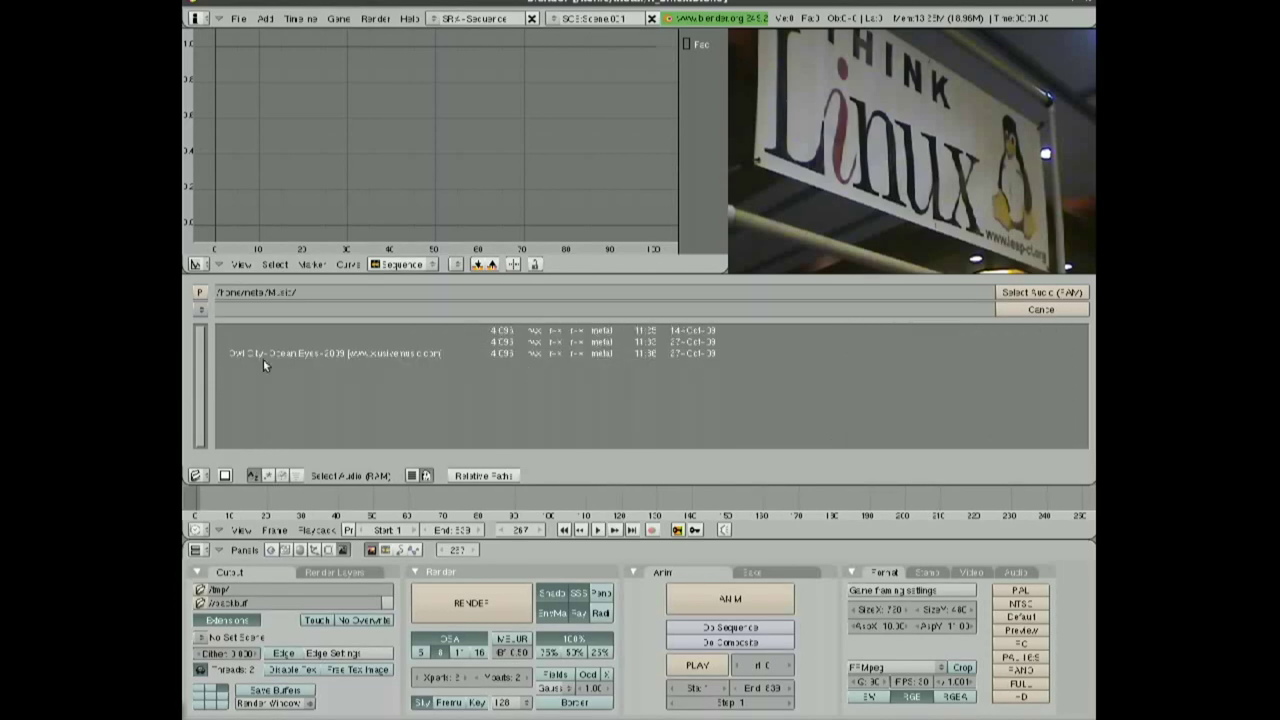
click(263, 359)
scroll(285, 376, down, 3)
click(243, 410)
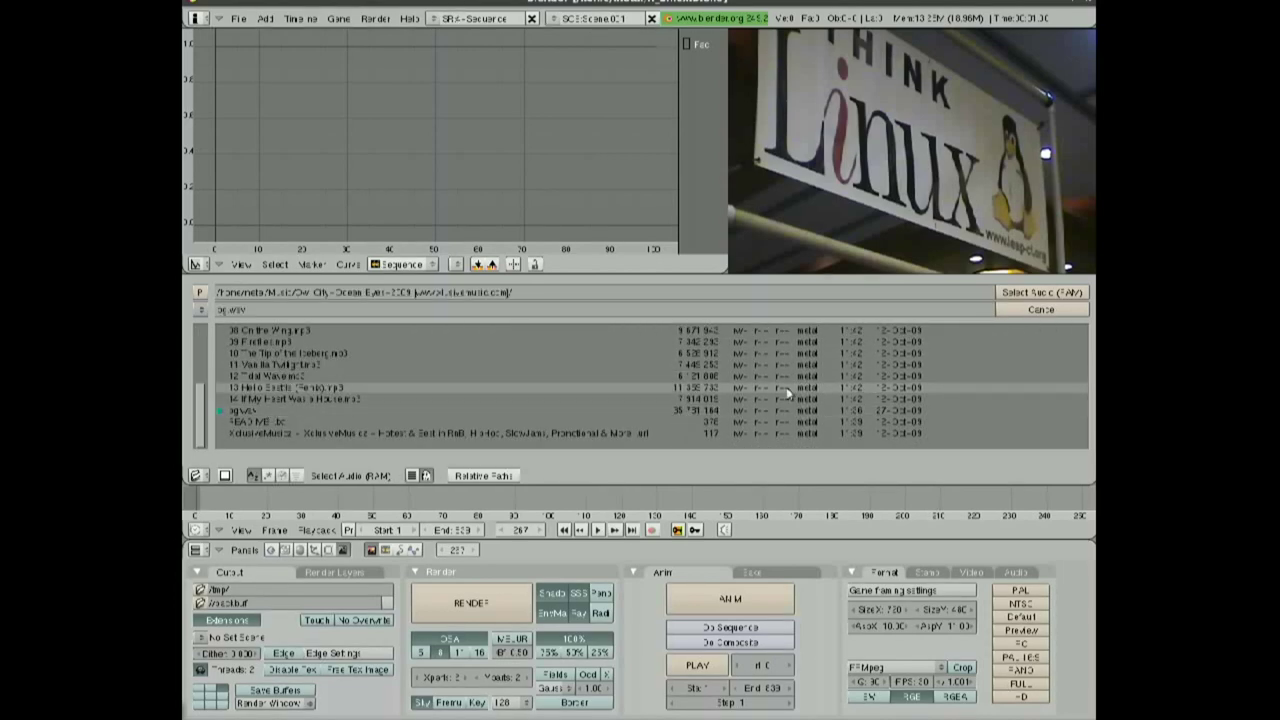
click(1071, 294)
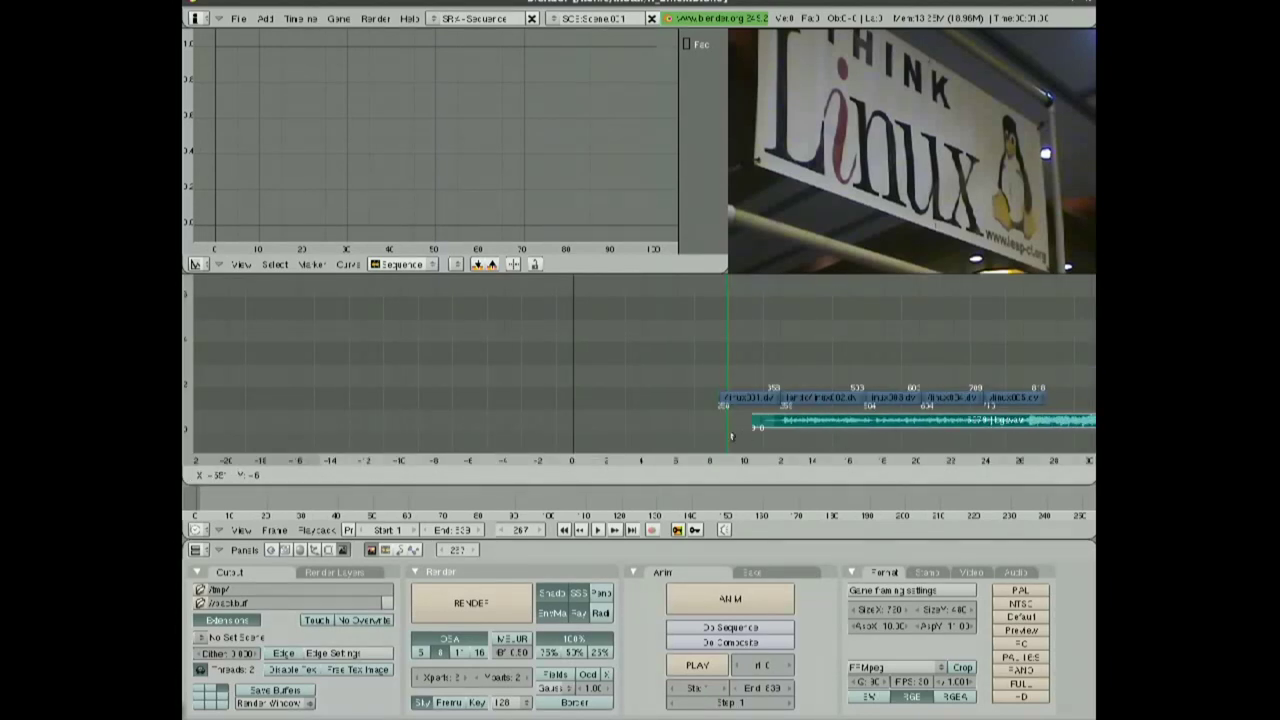
Drop bg.wav at frame 0 beneath the DV clips and play the sequence with the music
click(555, 431)
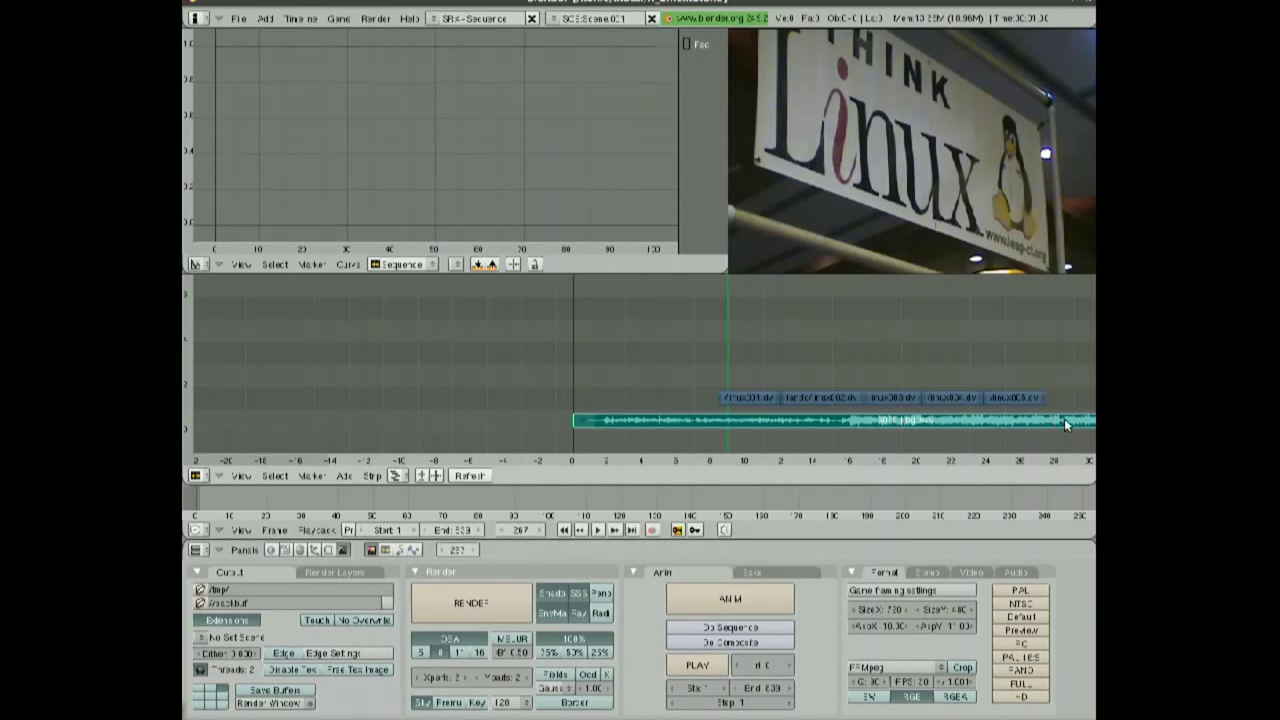
key(alt+a)
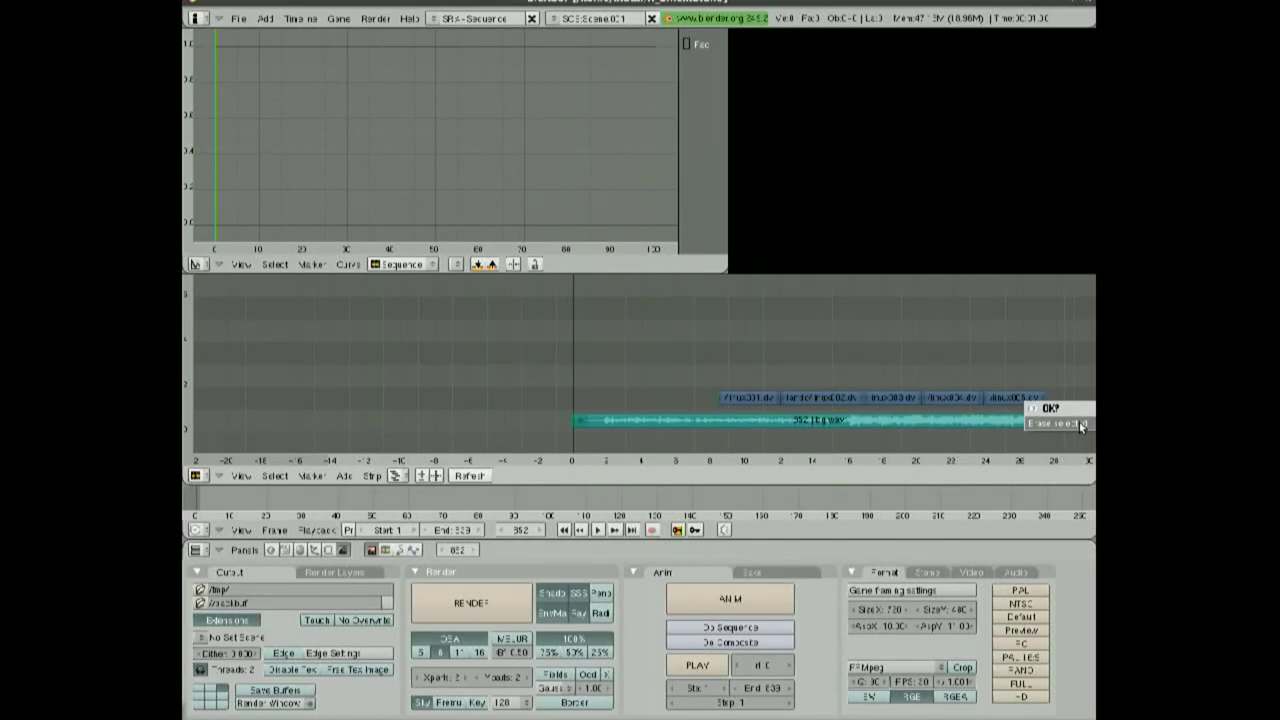
key(Escape)
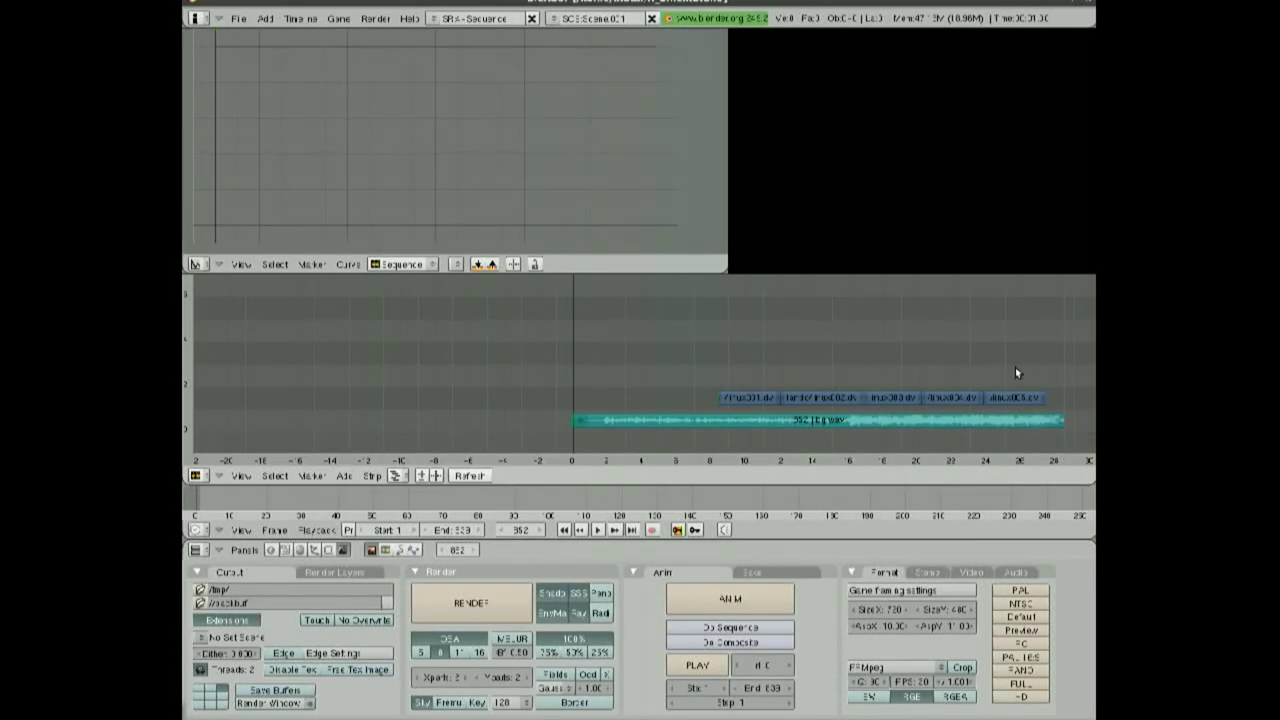
click(729, 362)
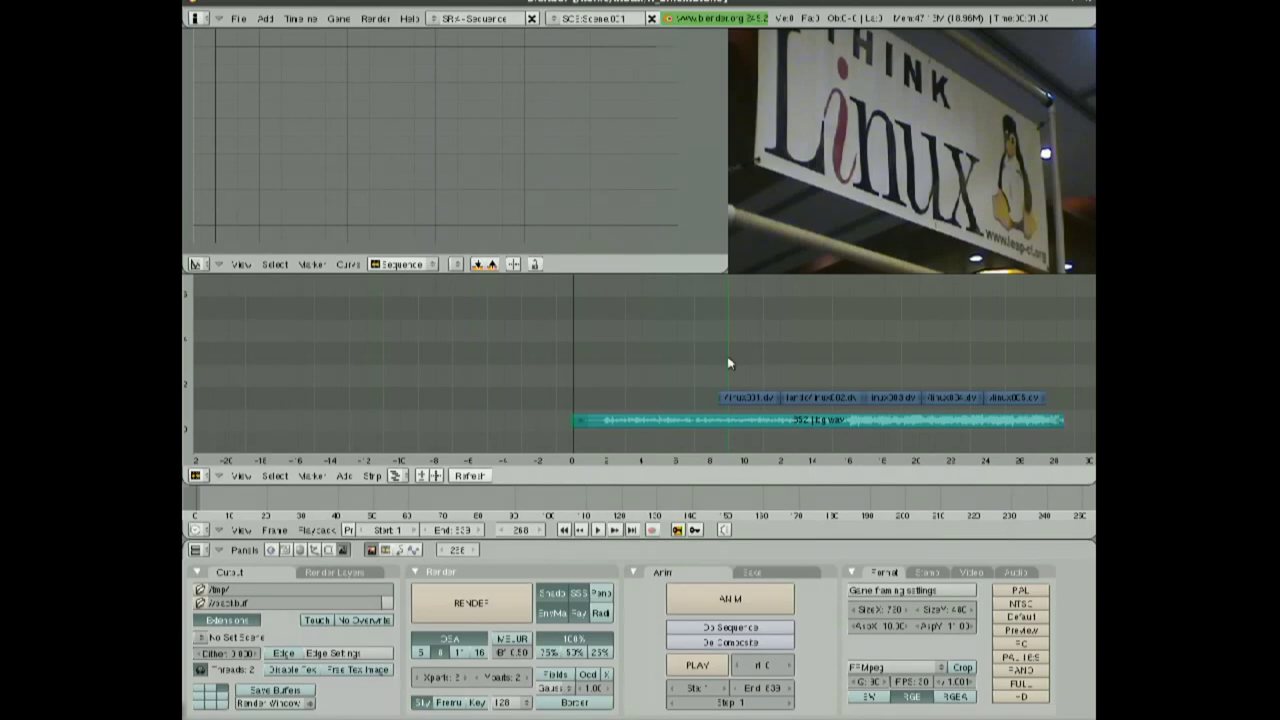
key(alt+a)
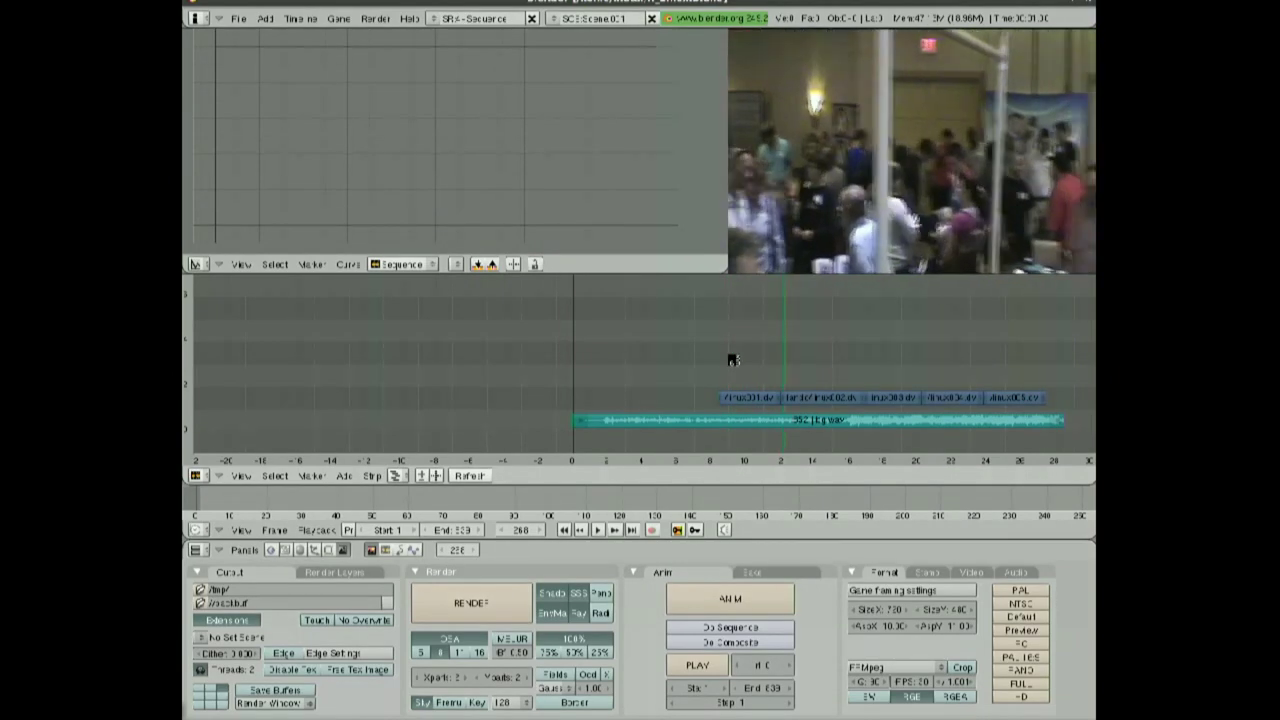
key(Escape)
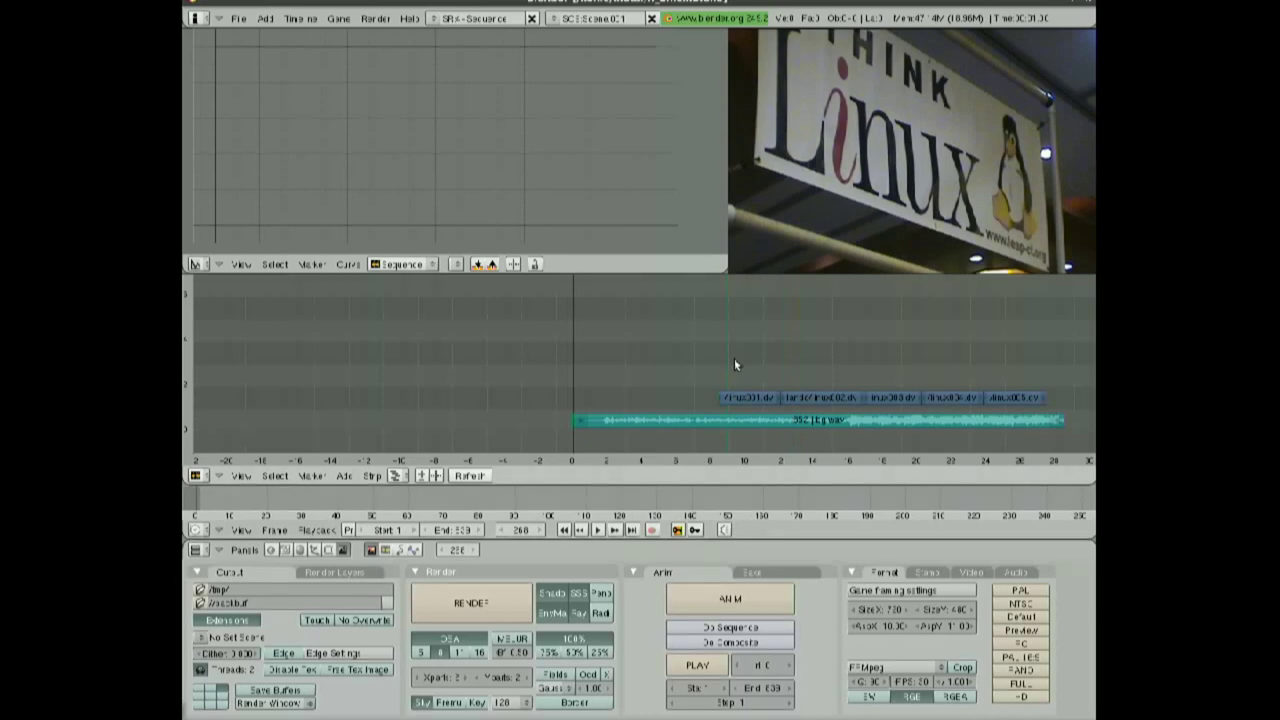
Key bg.wav's Fac at 1.0, then at 0 at its end, and play back the fade-out
right_click(1036, 418)
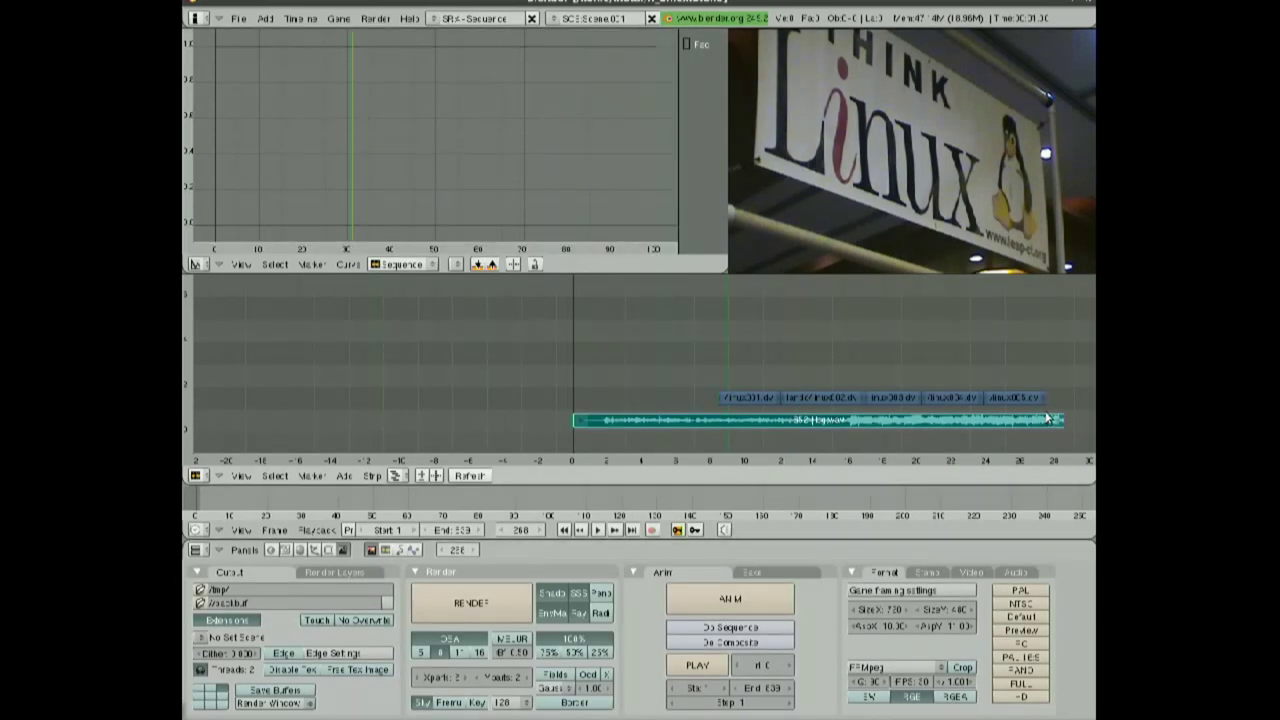
key(Page_Up)
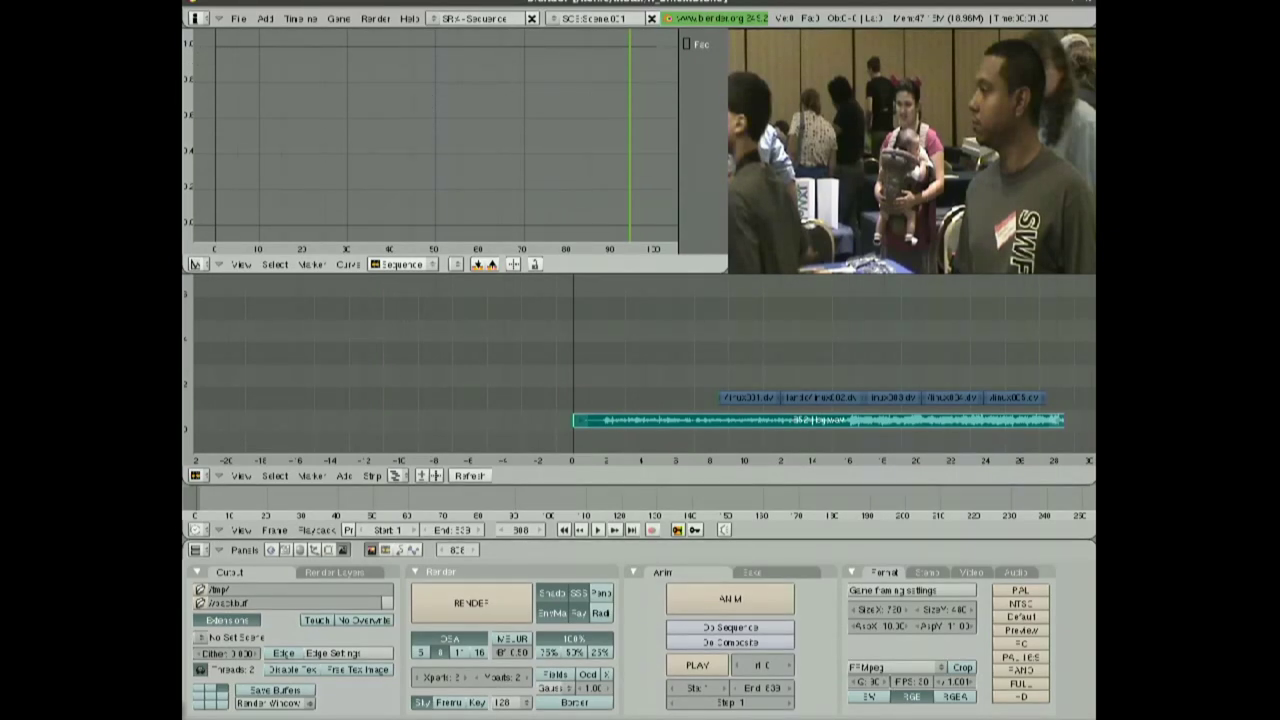
ctrl+click(630, 47)
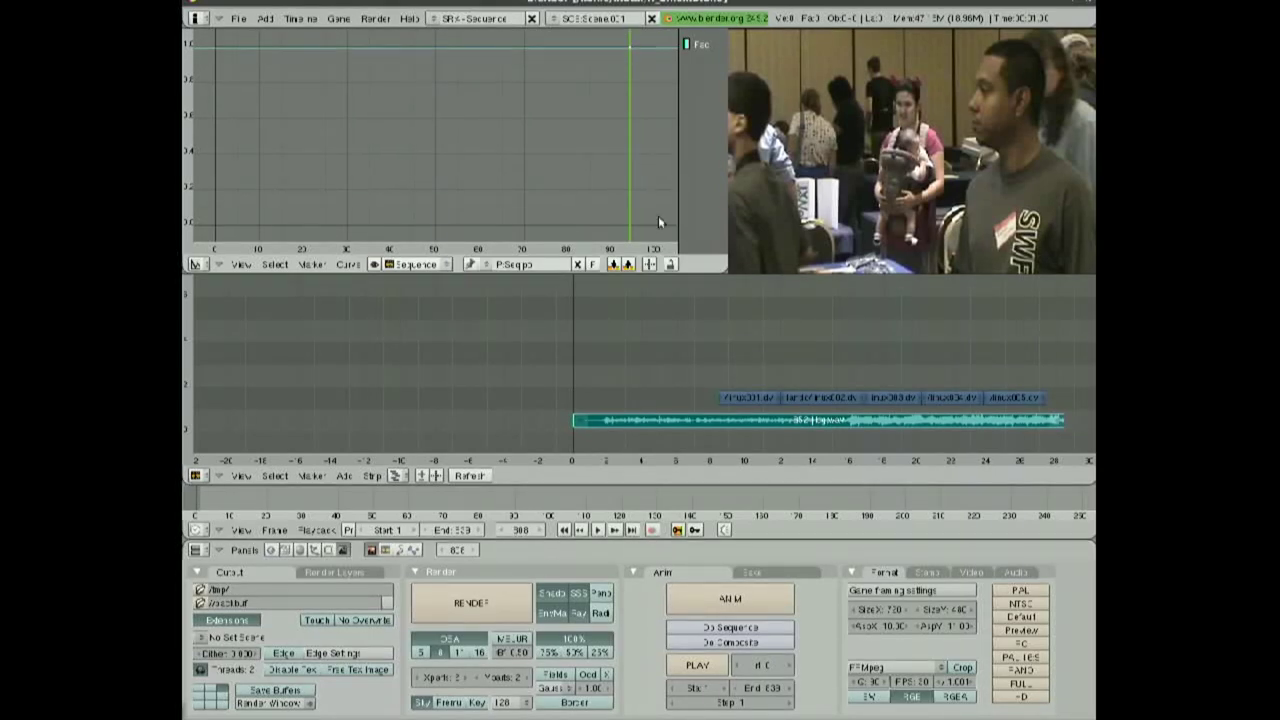
click(1063, 376)
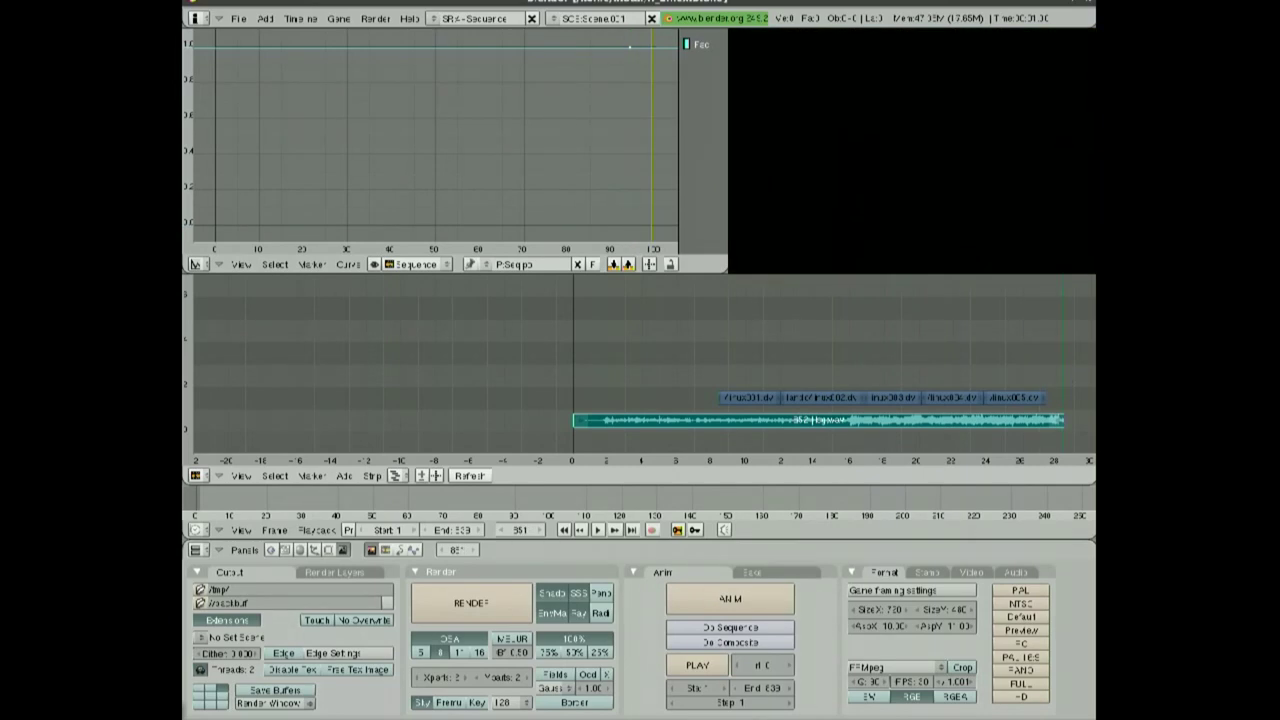
ctrl+click(651, 228)
click(1032, 345)
key(alt+a)
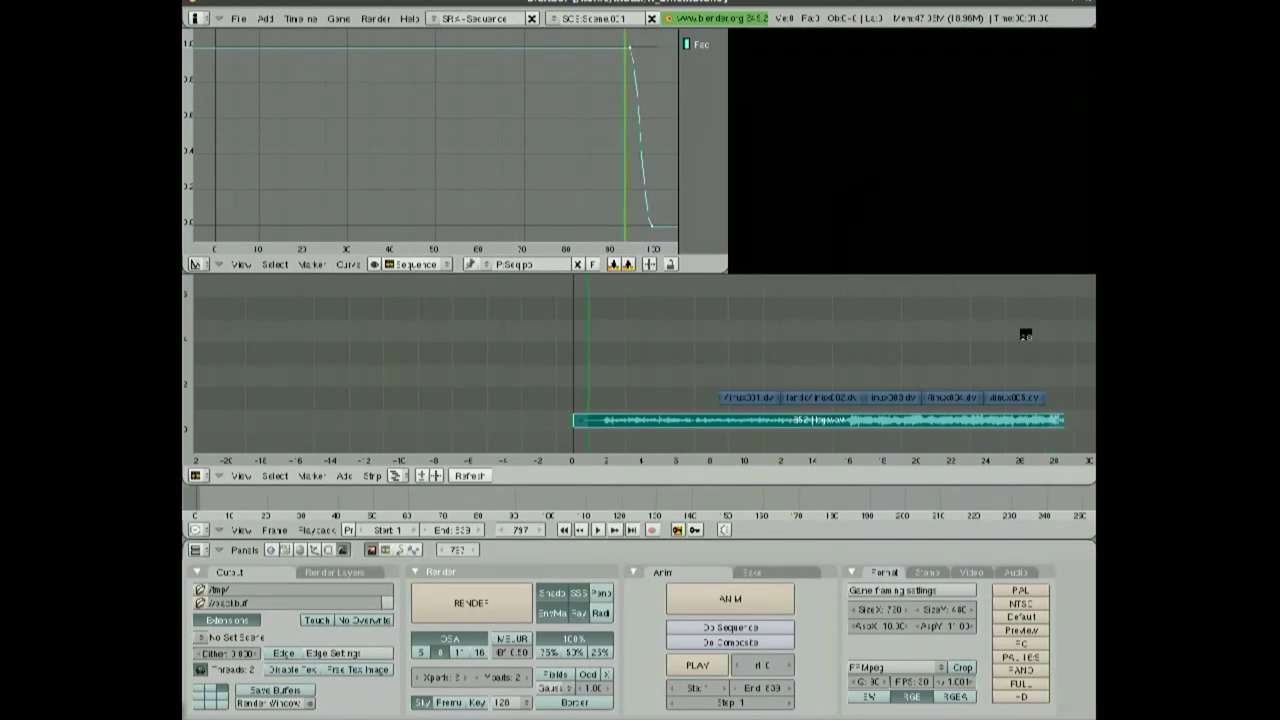
key(Escape)
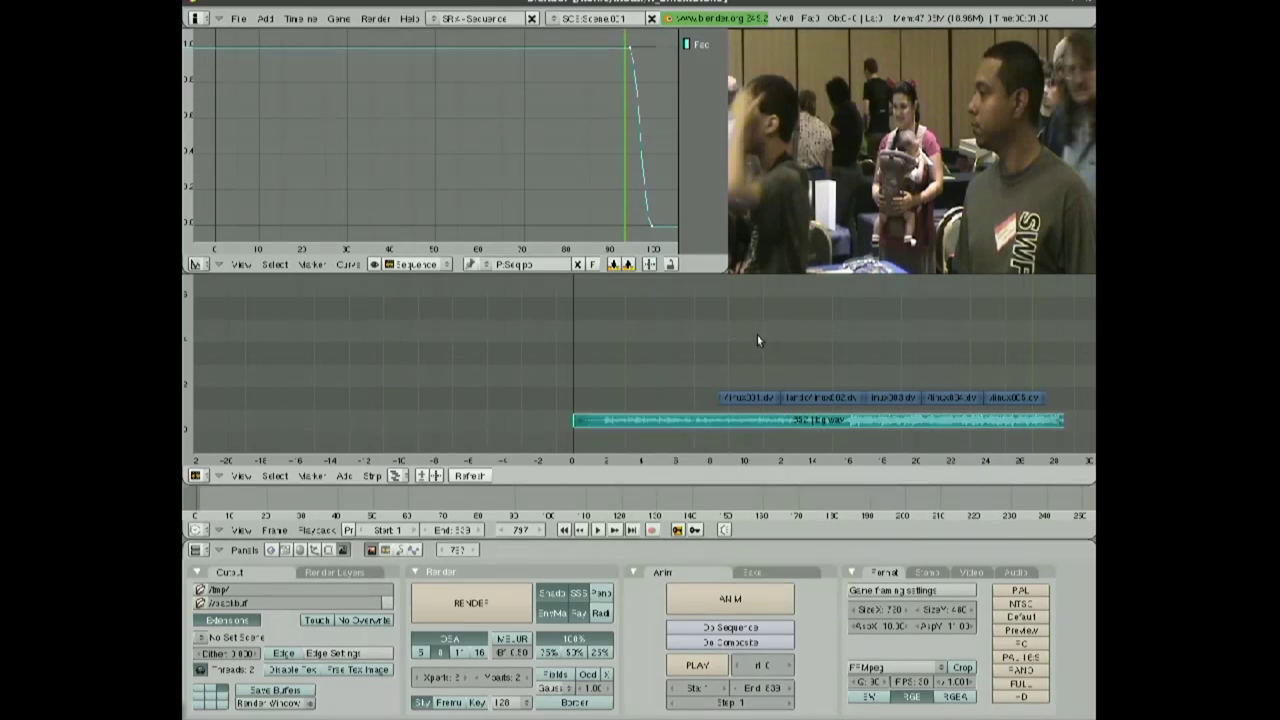
Add a Color Generator strip placed just after linux005.dv
key(shift+a)
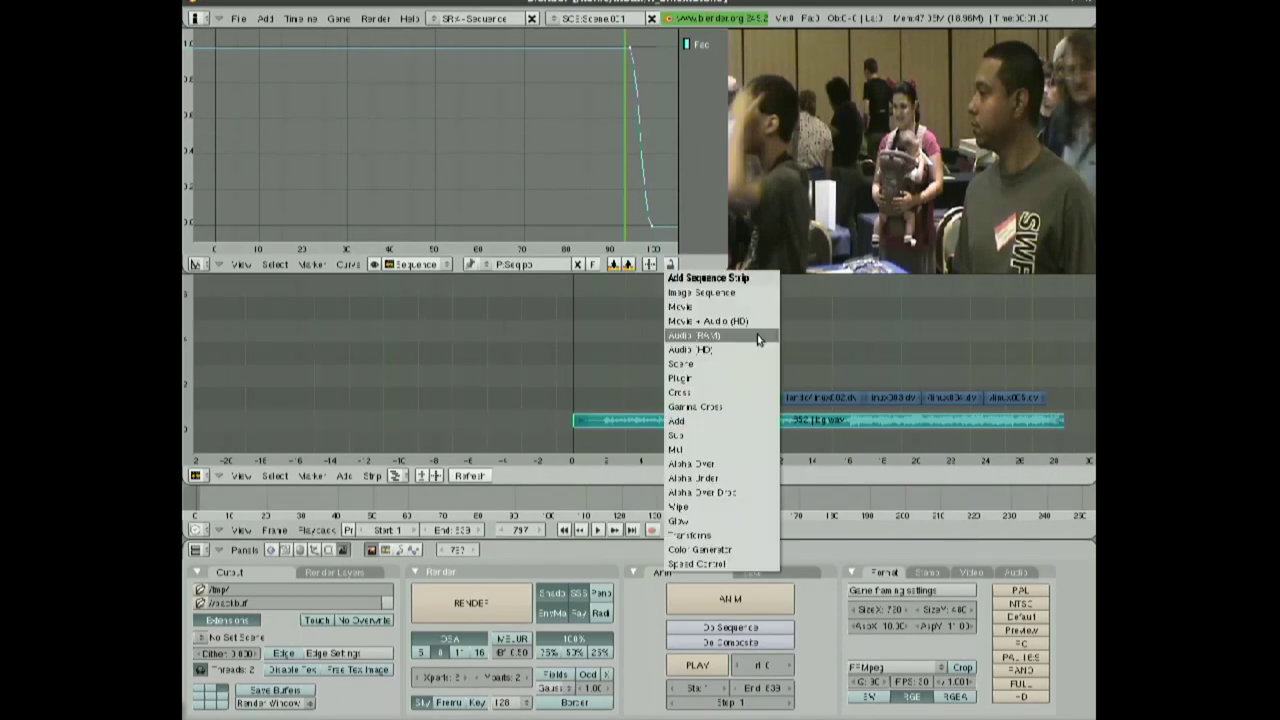
click(735, 548)
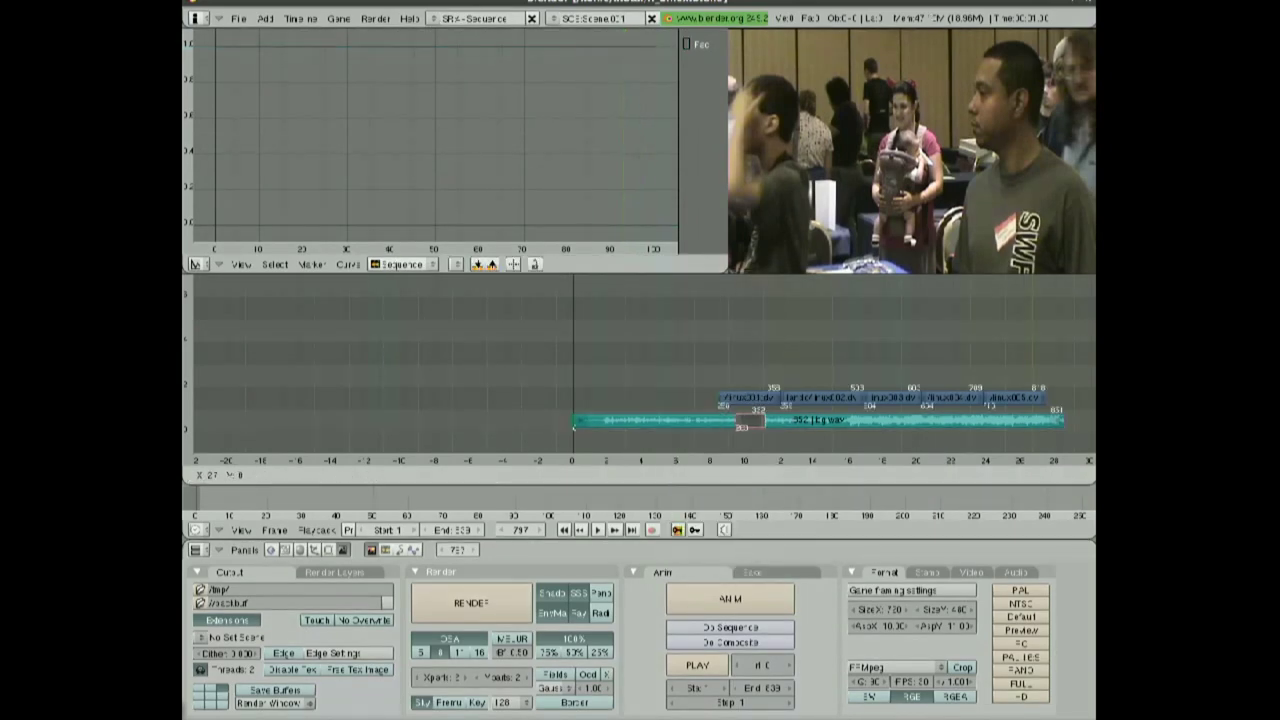
click(1037, 409)
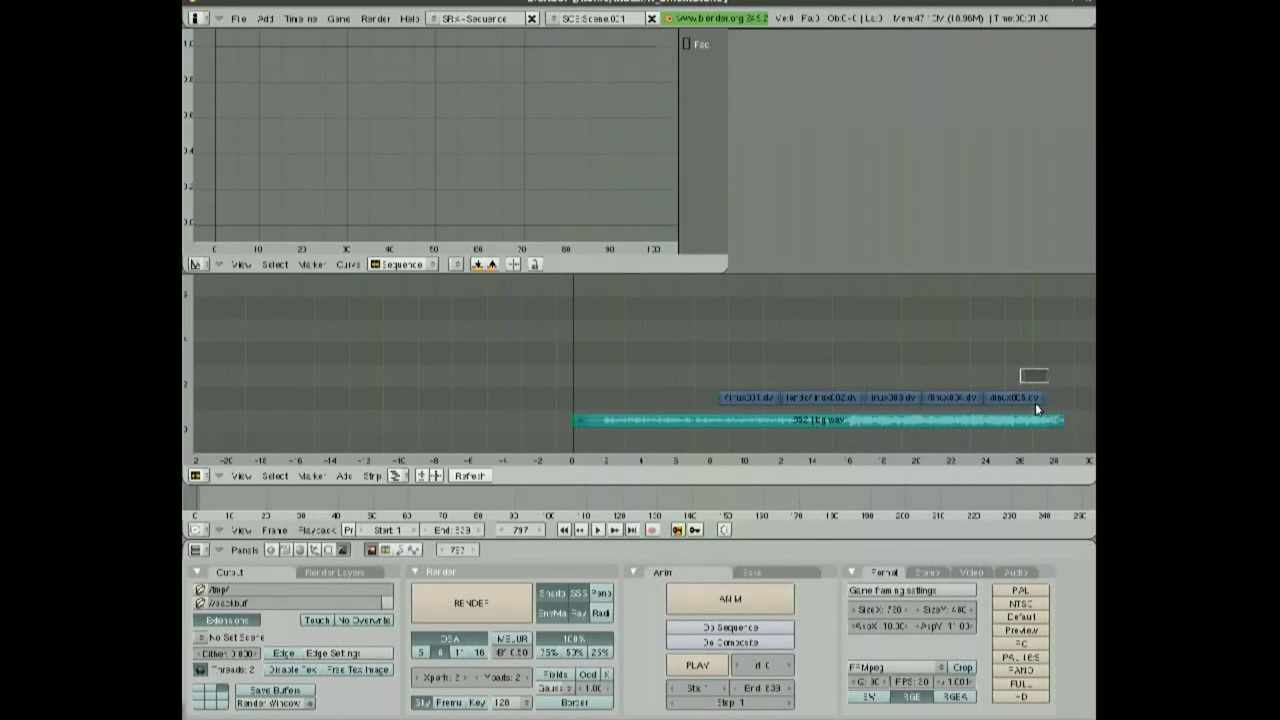
right_click(1034, 375)
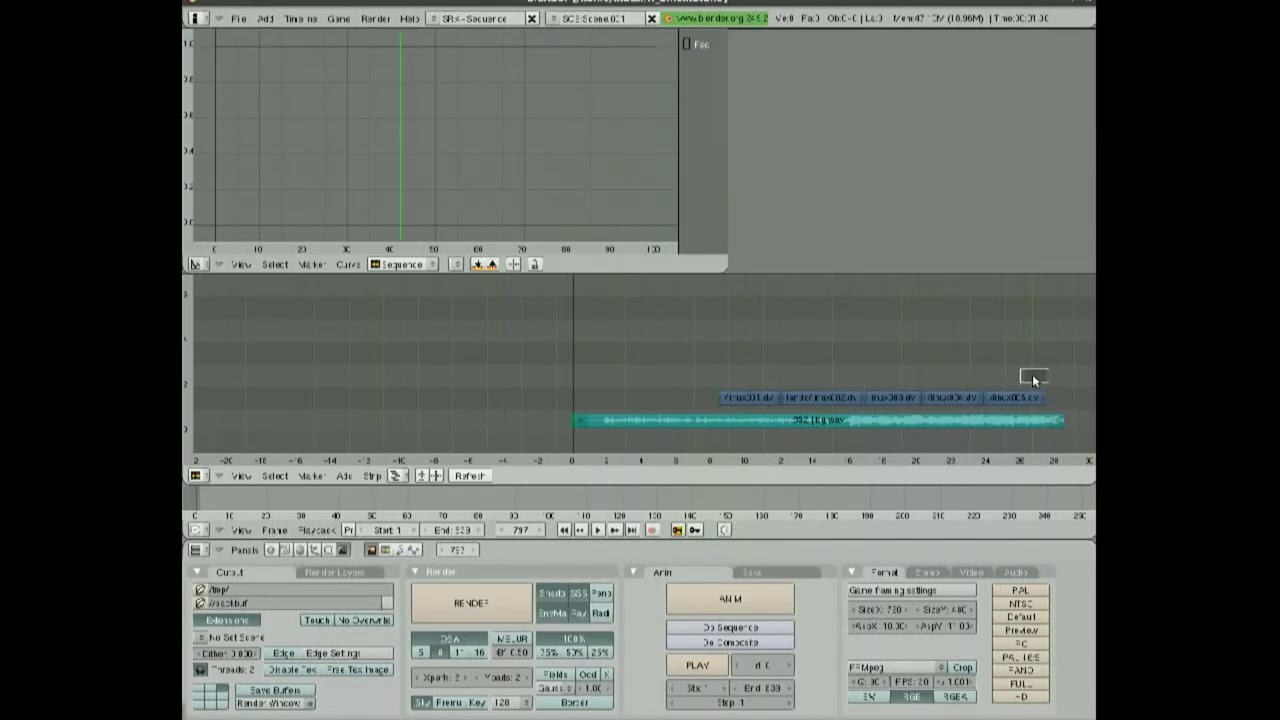
Set the colour strip's colour to black in its Sequencer properties
click(393, 551)
click(510, 590)
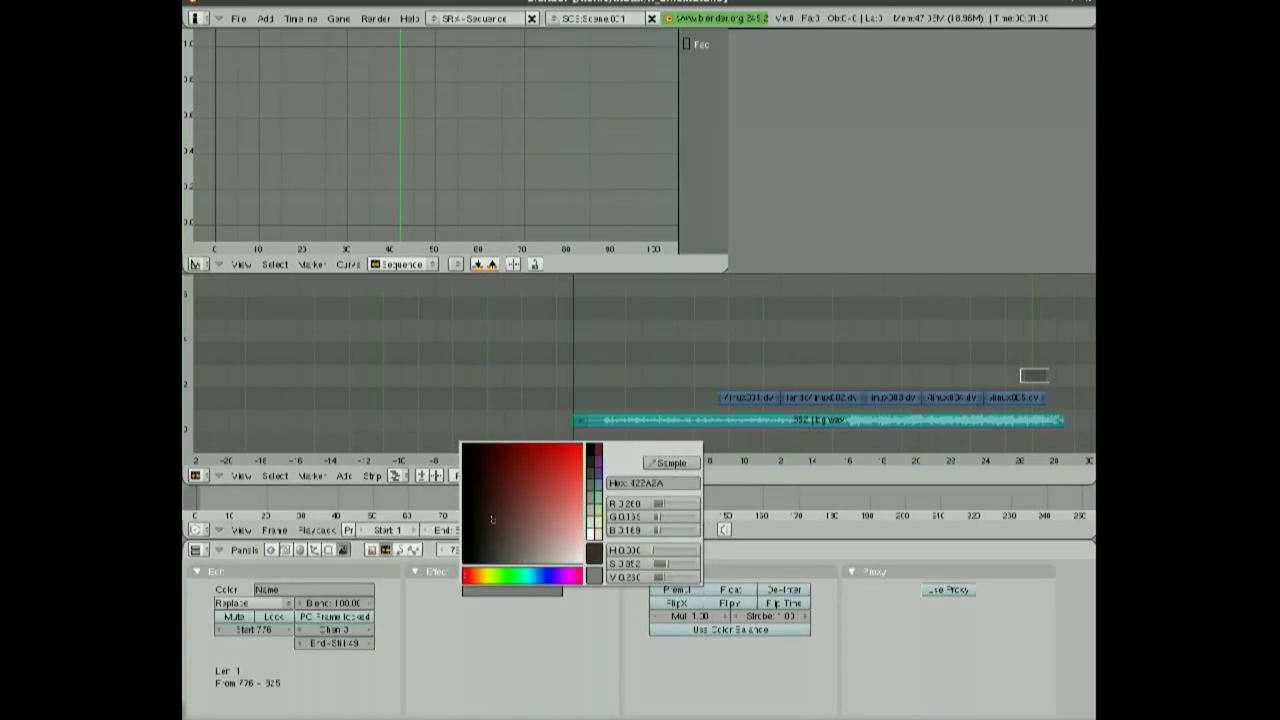
drag(492, 518, 490, 562)
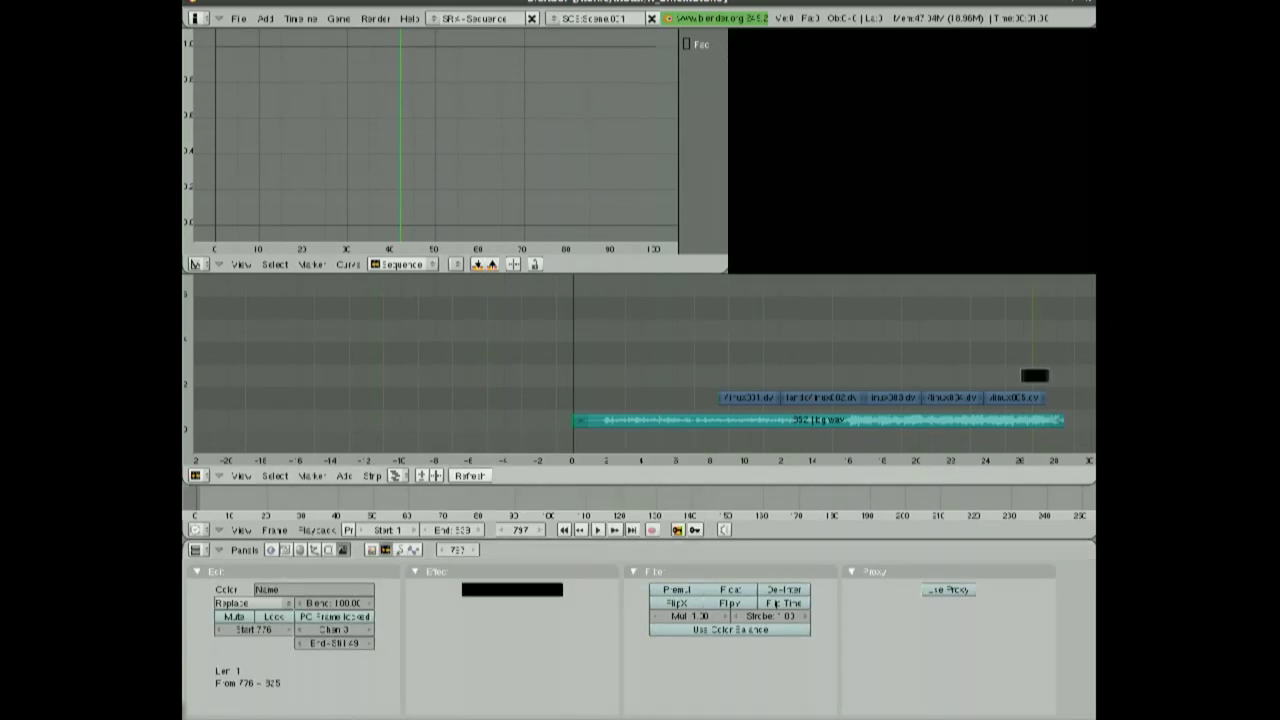
right_click(1010, 397)
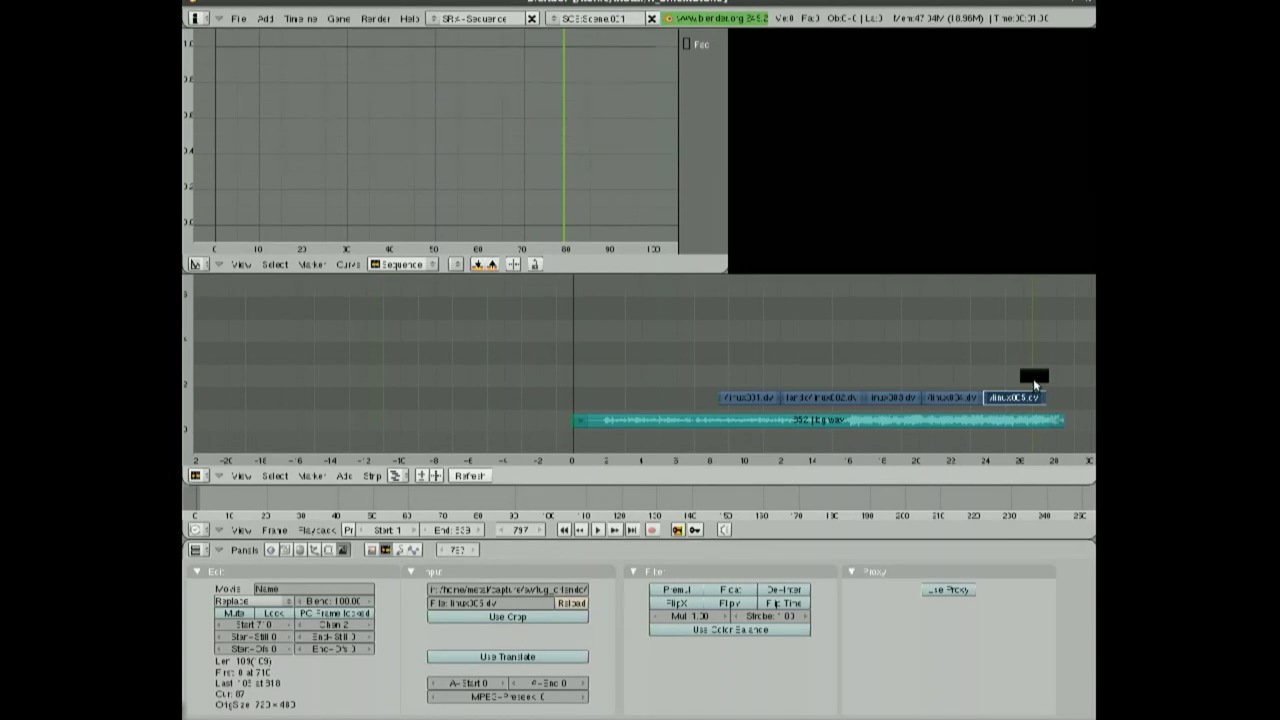
Add a gamma-cross transition from linux005.dv into the black strip and scrub to preview the fade
right_click(1034, 379)
key(shift+a)
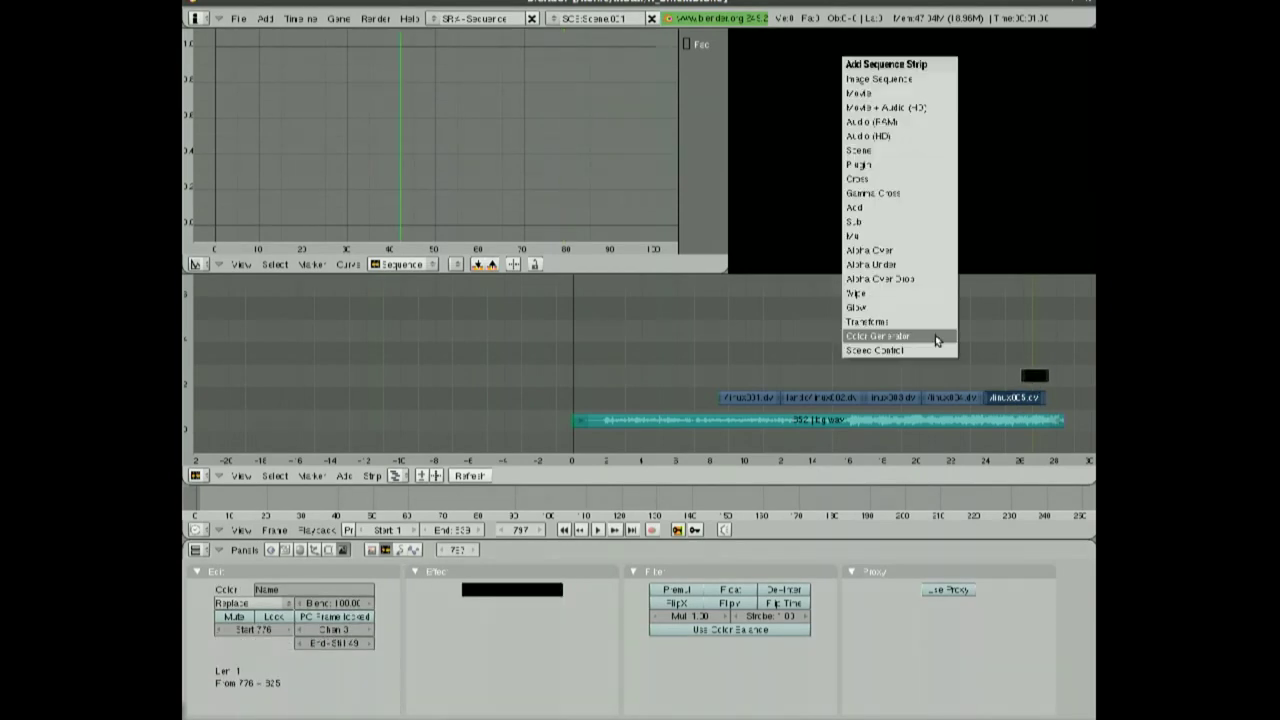
click(903, 195)
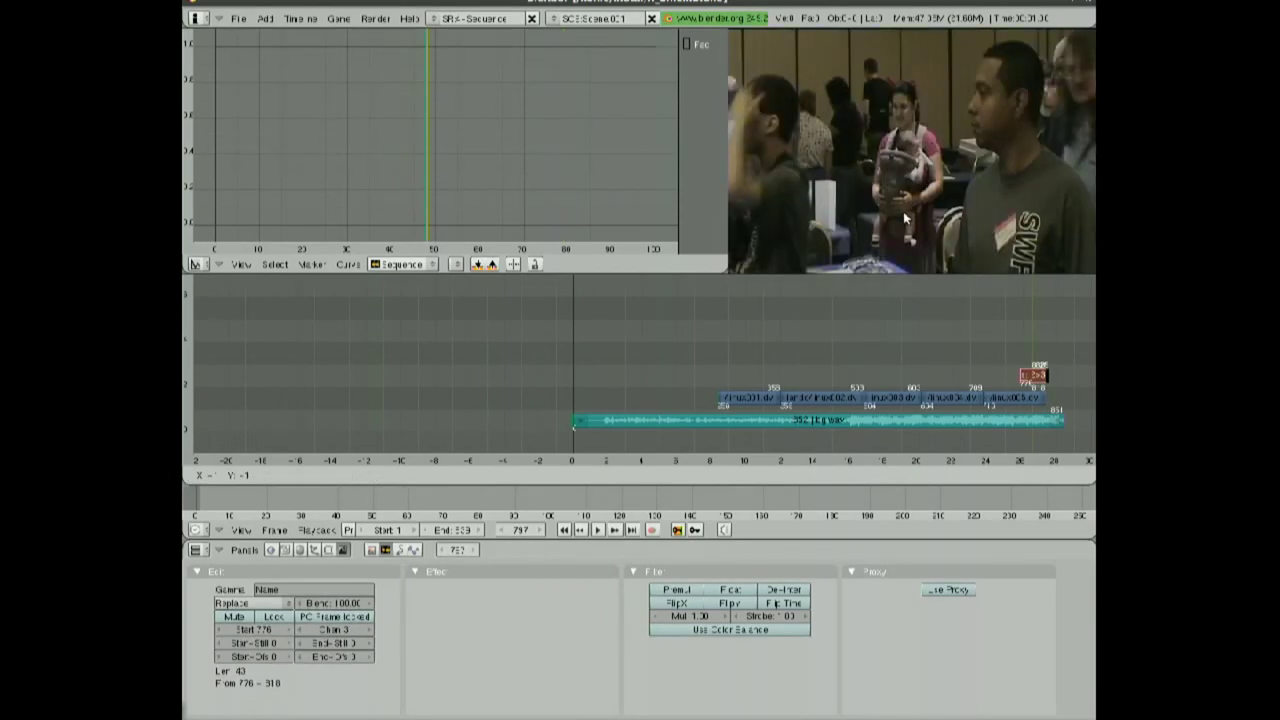
click(903, 200)
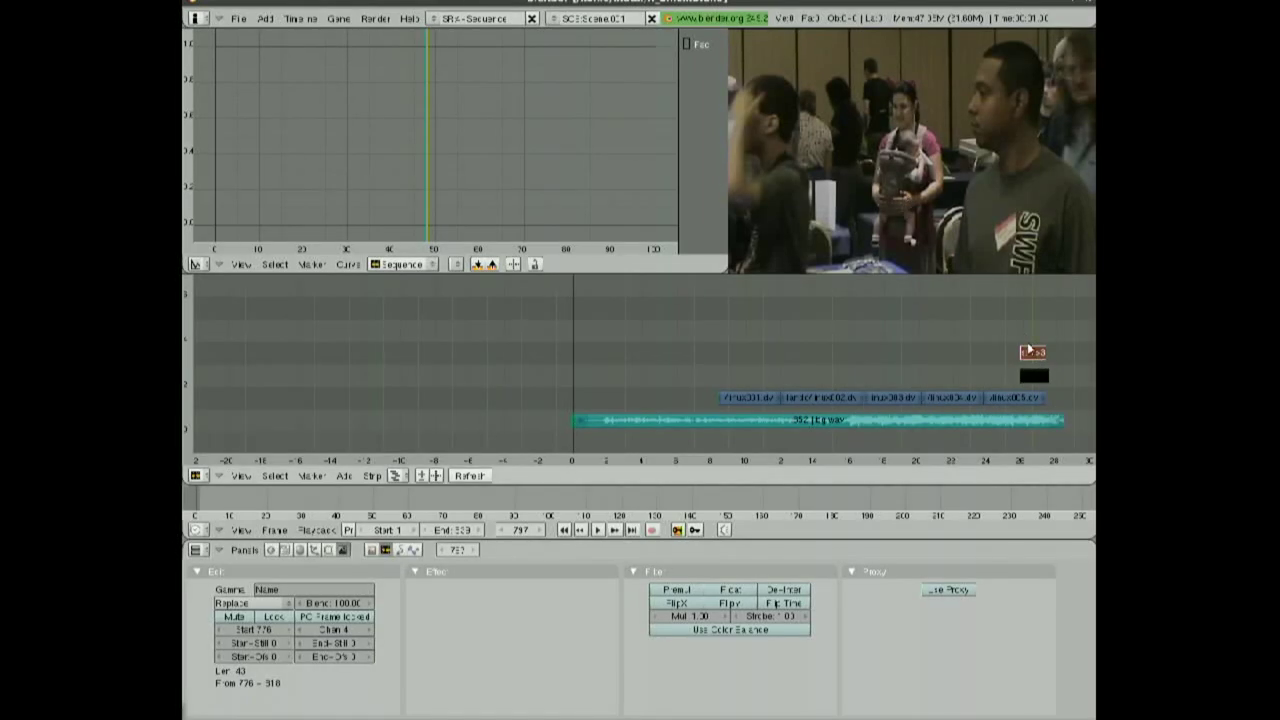
mouse_move(1026, 336)
mouse_down()
mouse_move(1045, 334)
mouse_move(1022, 342)
mouse_move(1042, 351)
mouse_up()
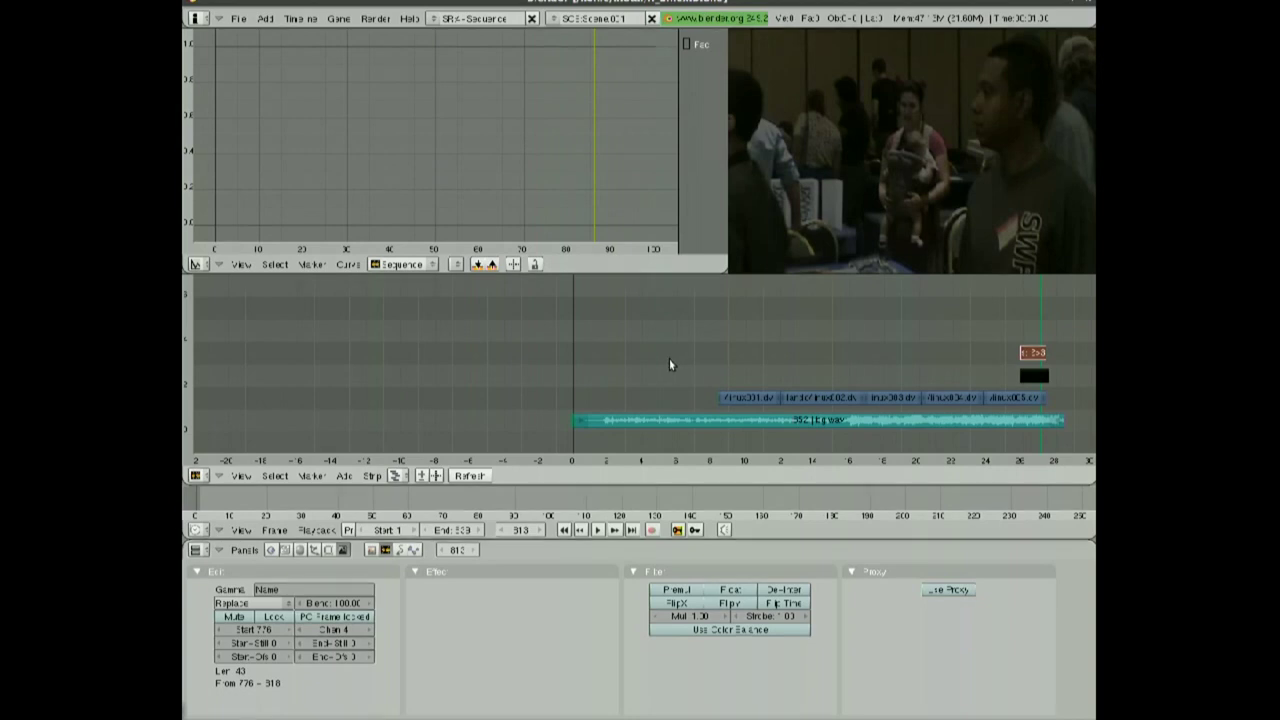
Add a strip of the scene named Scene and place it at frame 0
key(x)
key(shift+a)
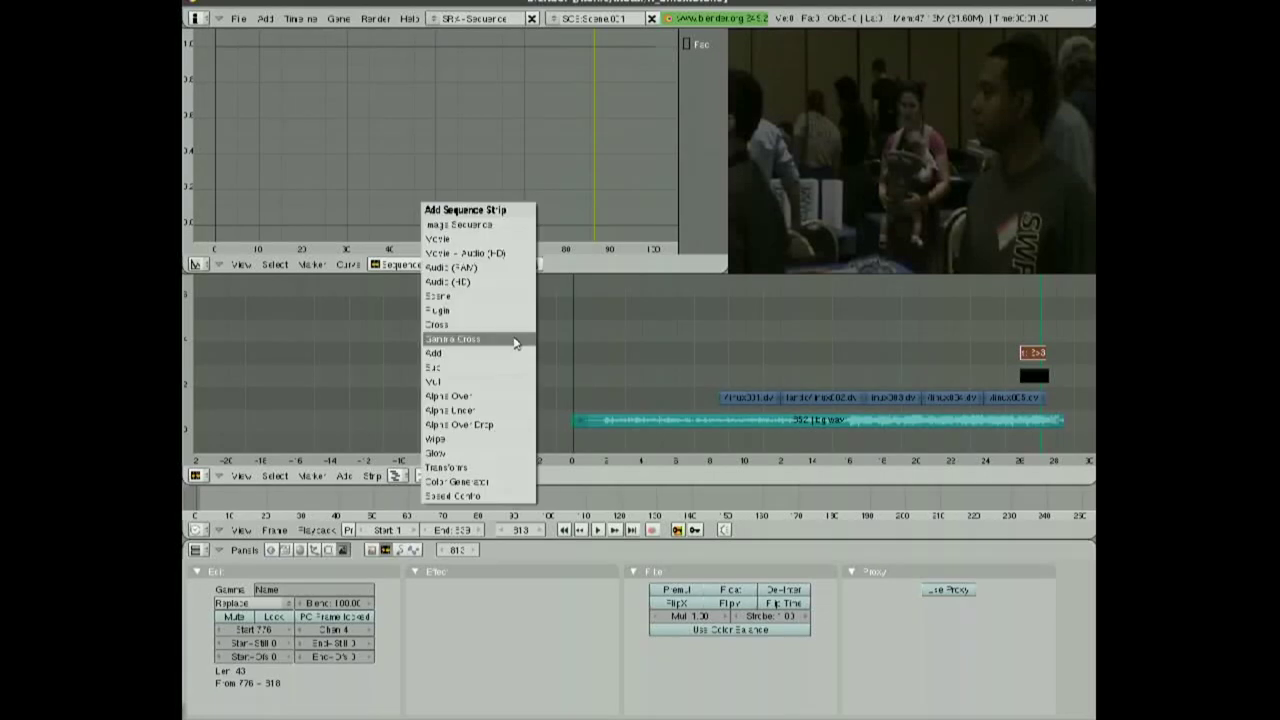
click(463, 297)
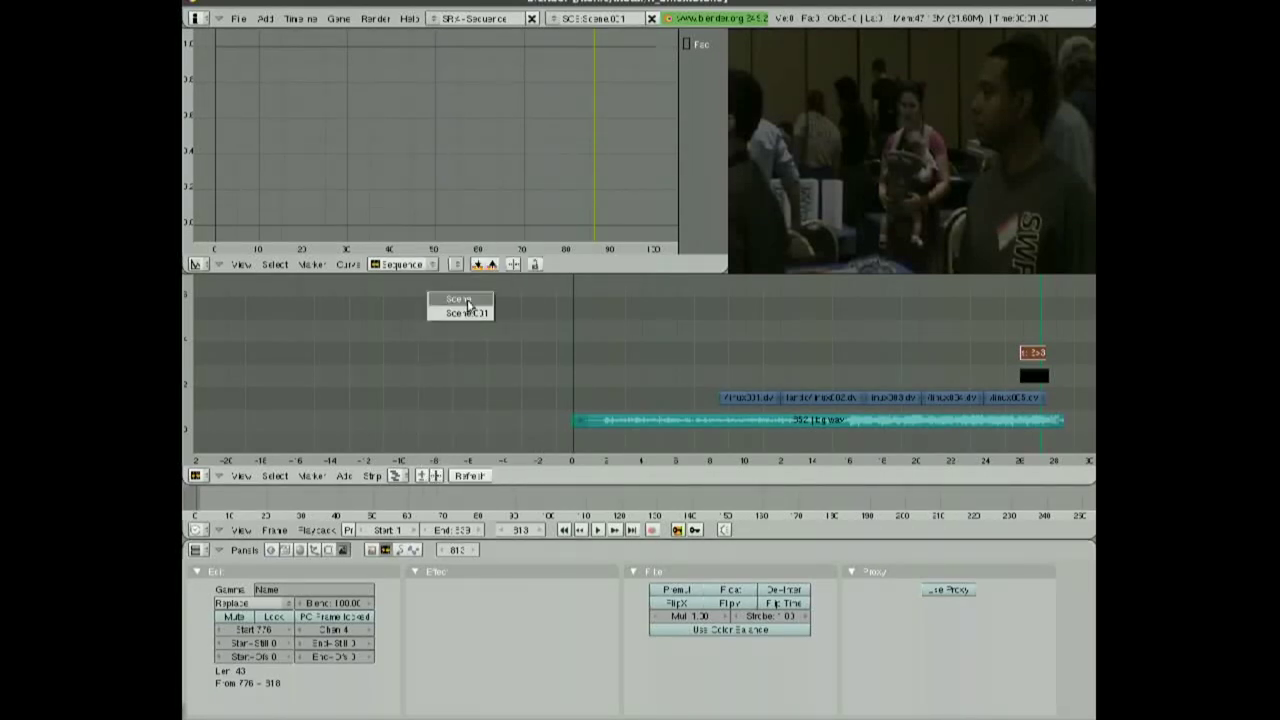
click(463, 299)
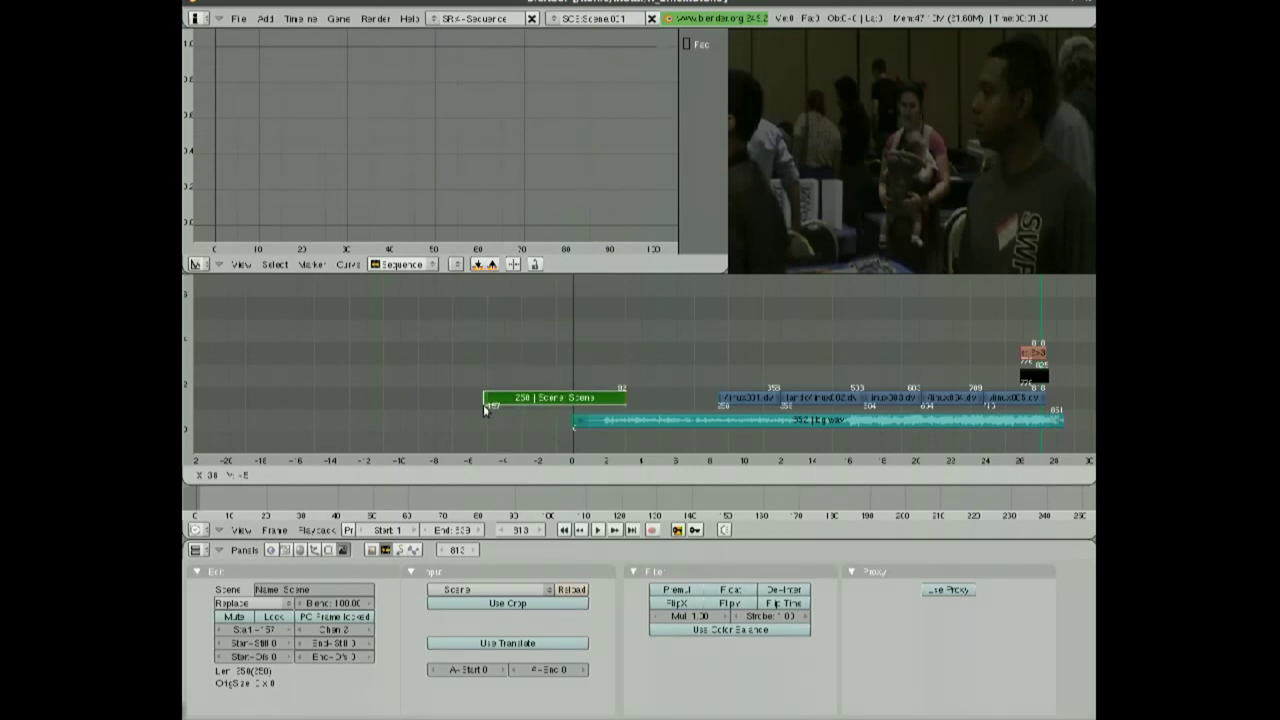
click(560, 404)
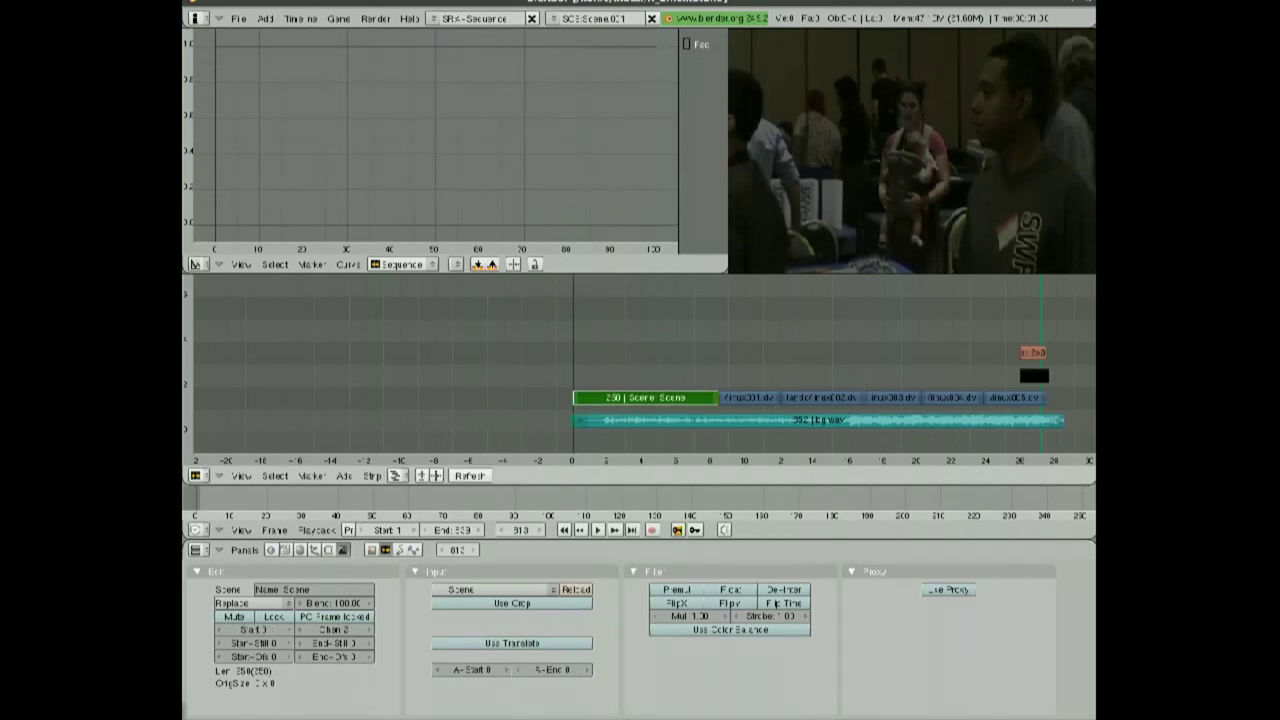
Preview the title at frames 118, 160, 201, 28, 106 and 159, then select the black strip
click(613, 316)
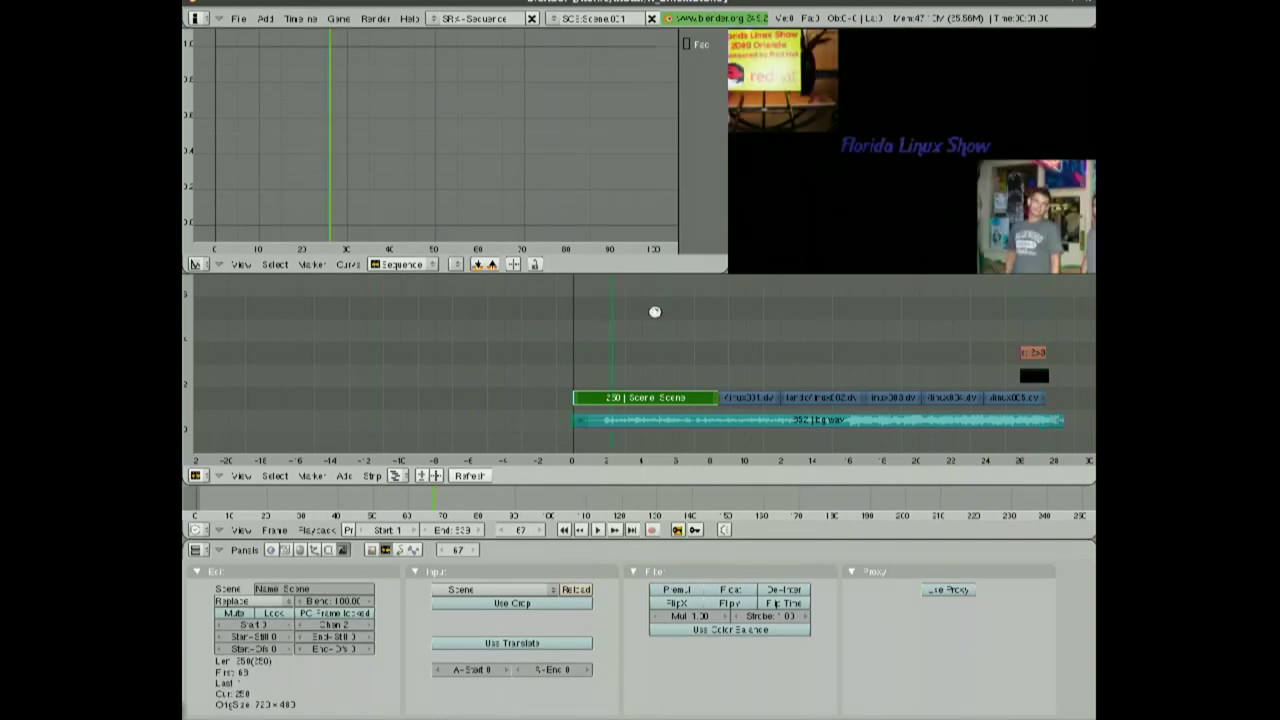
click(656, 318)
click(615, 316)
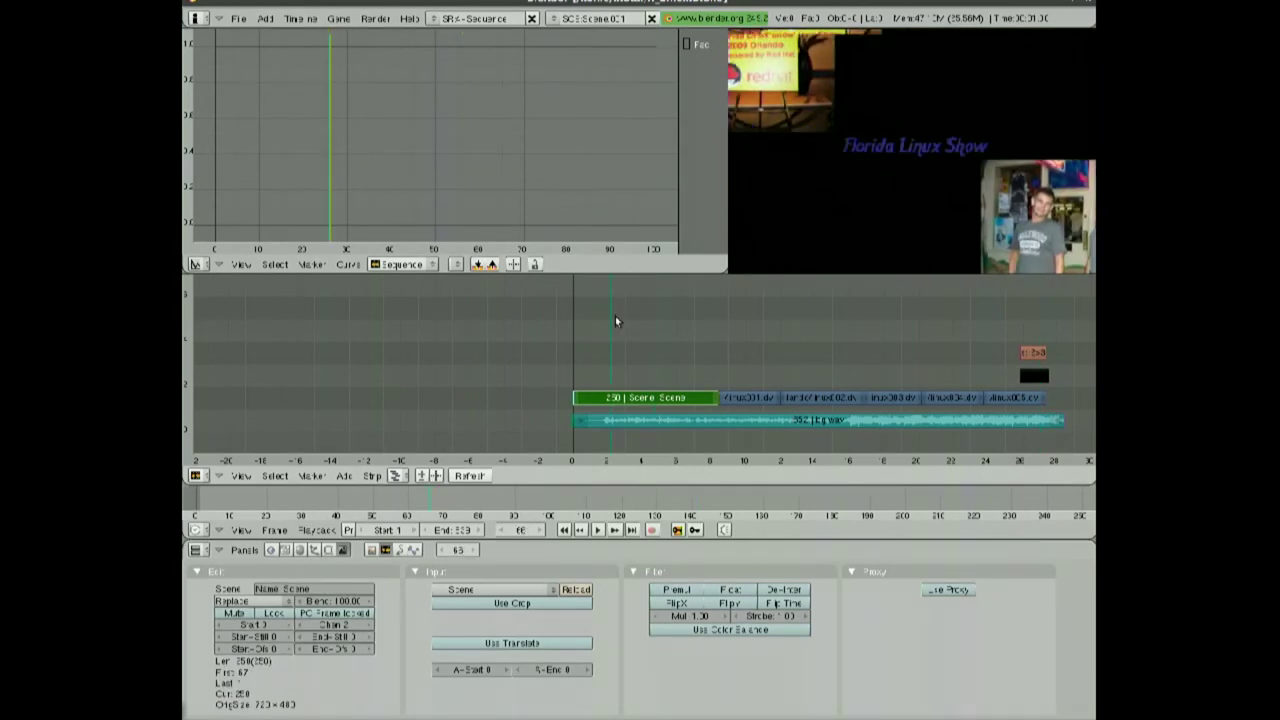
click(640, 318)
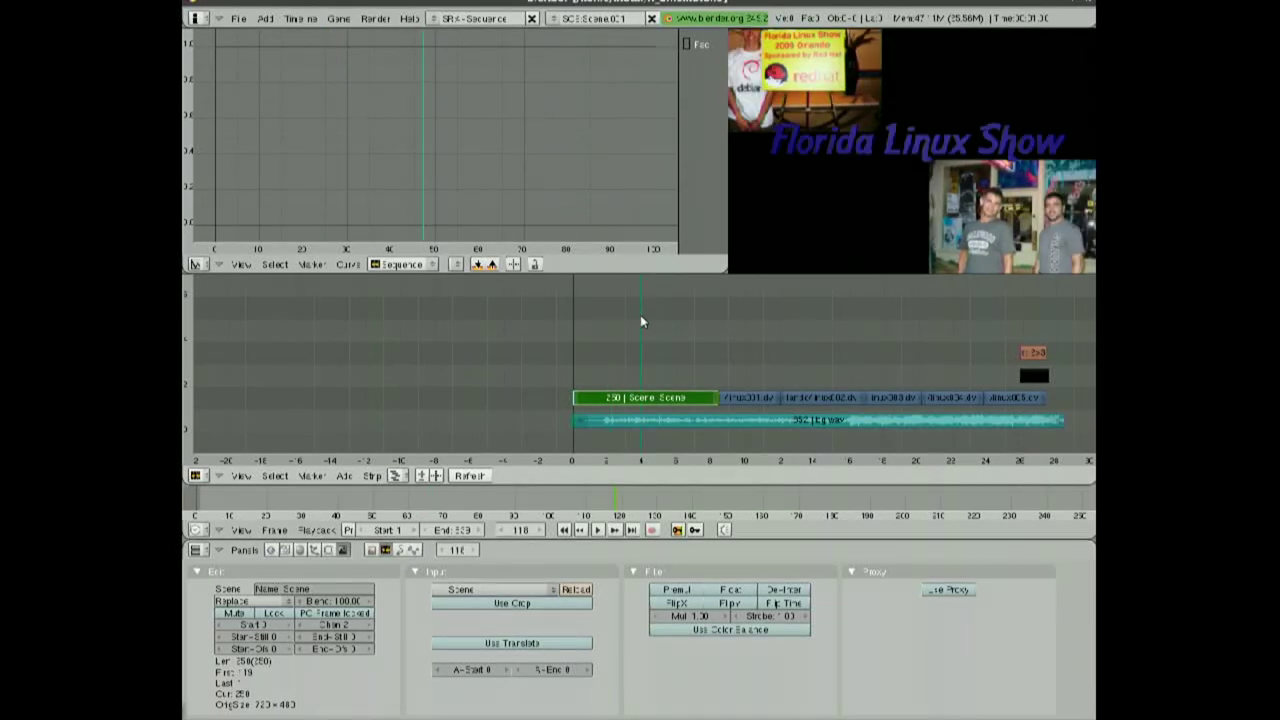
click(666, 318)
click(688, 316)
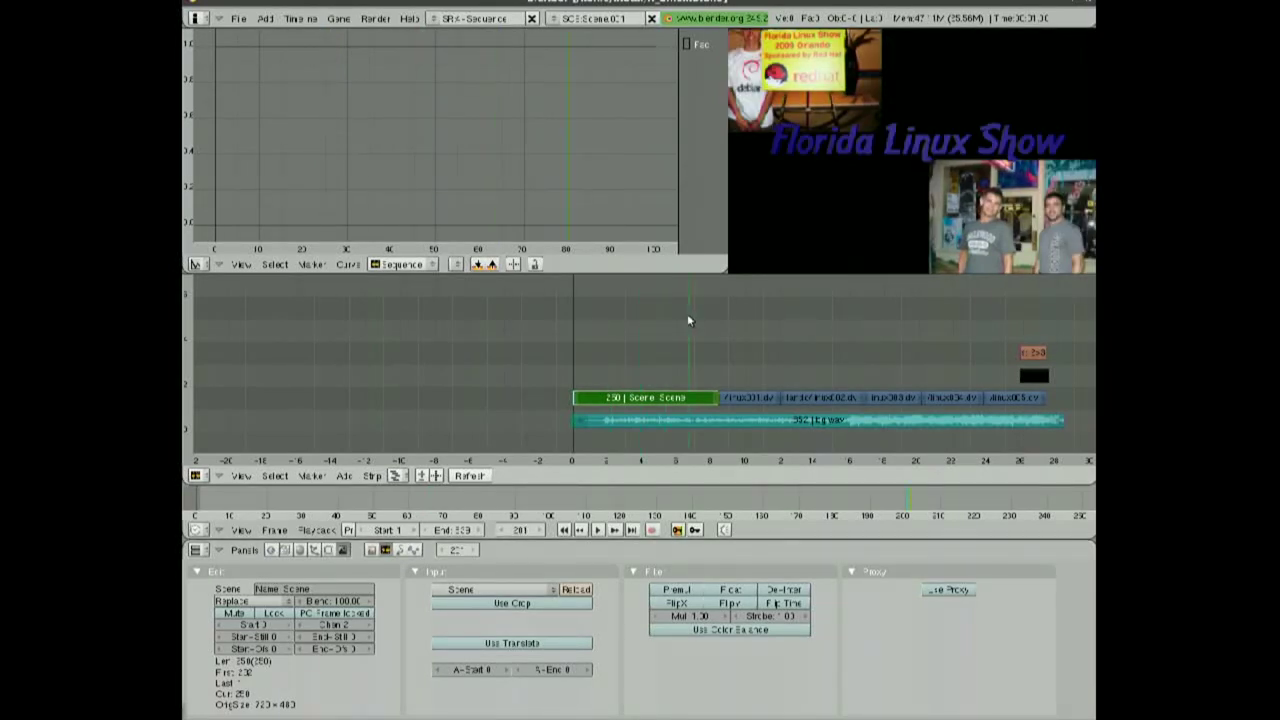
click(590, 321)
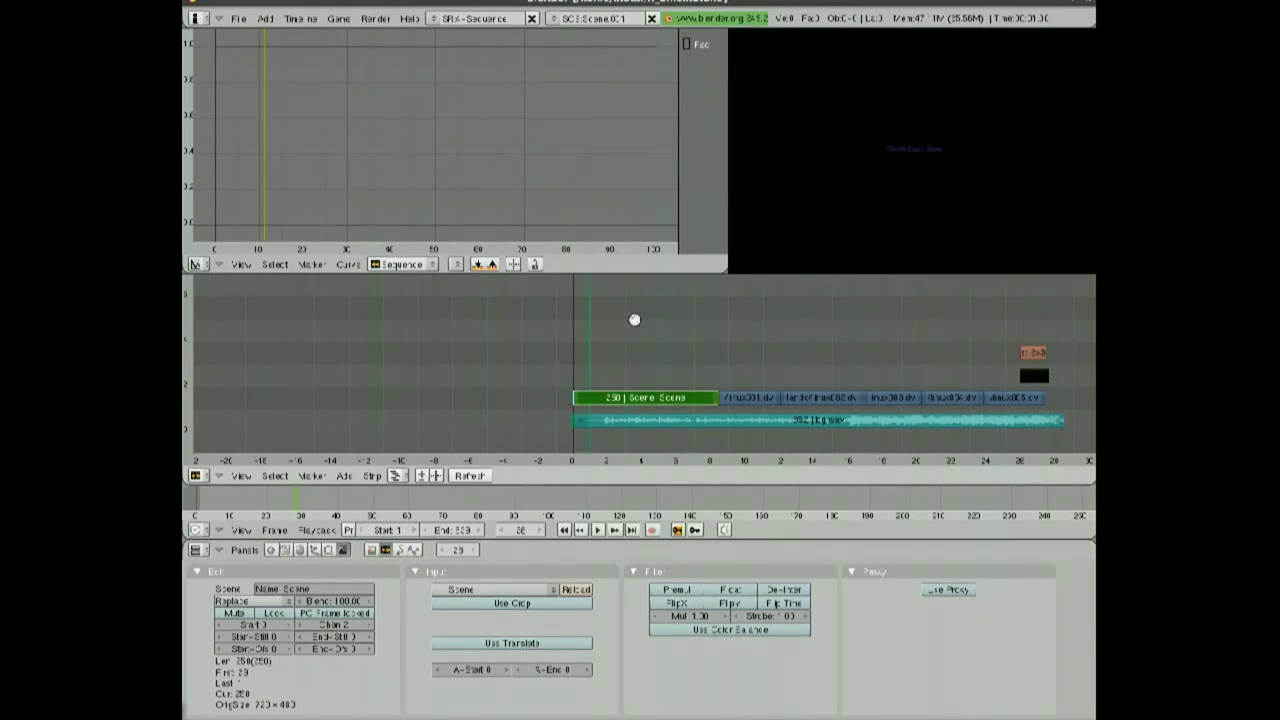
click(634, 319)
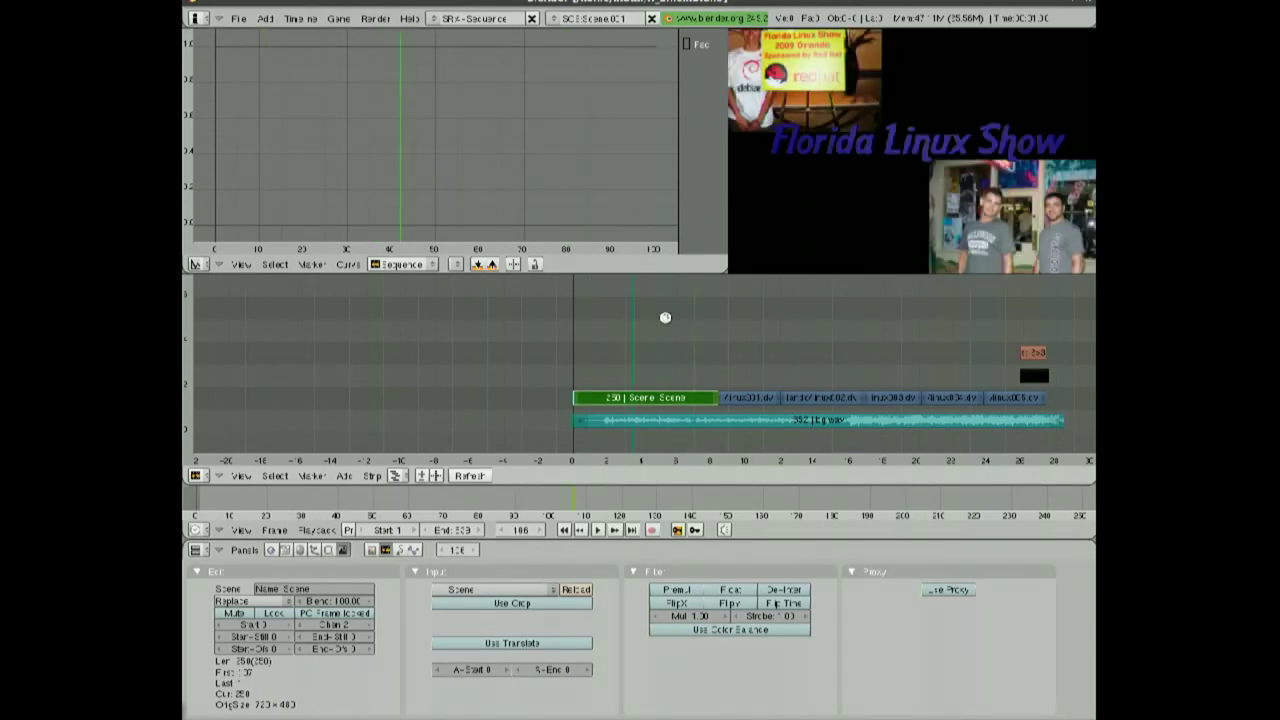
click(665, 319)
right_click(1036, 377)
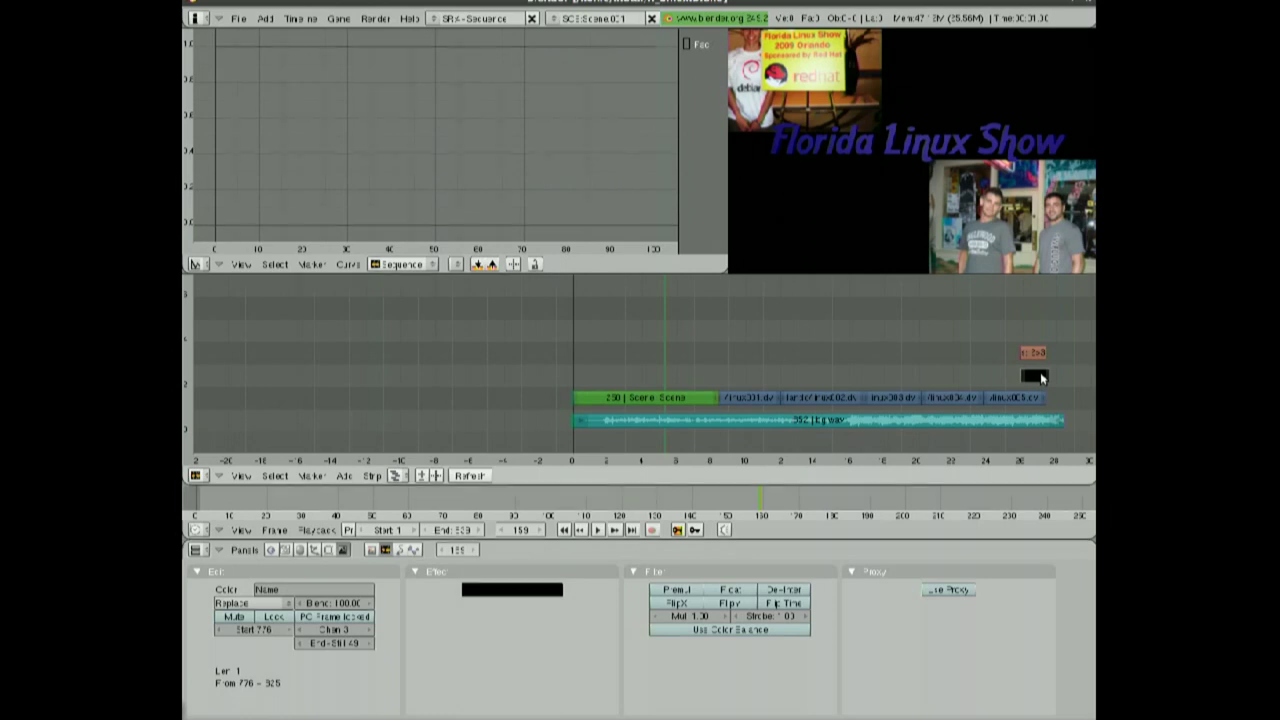
Duplicate the black strip to span frames 231–291, overlapping the Scene strip's end
key(shift+d)
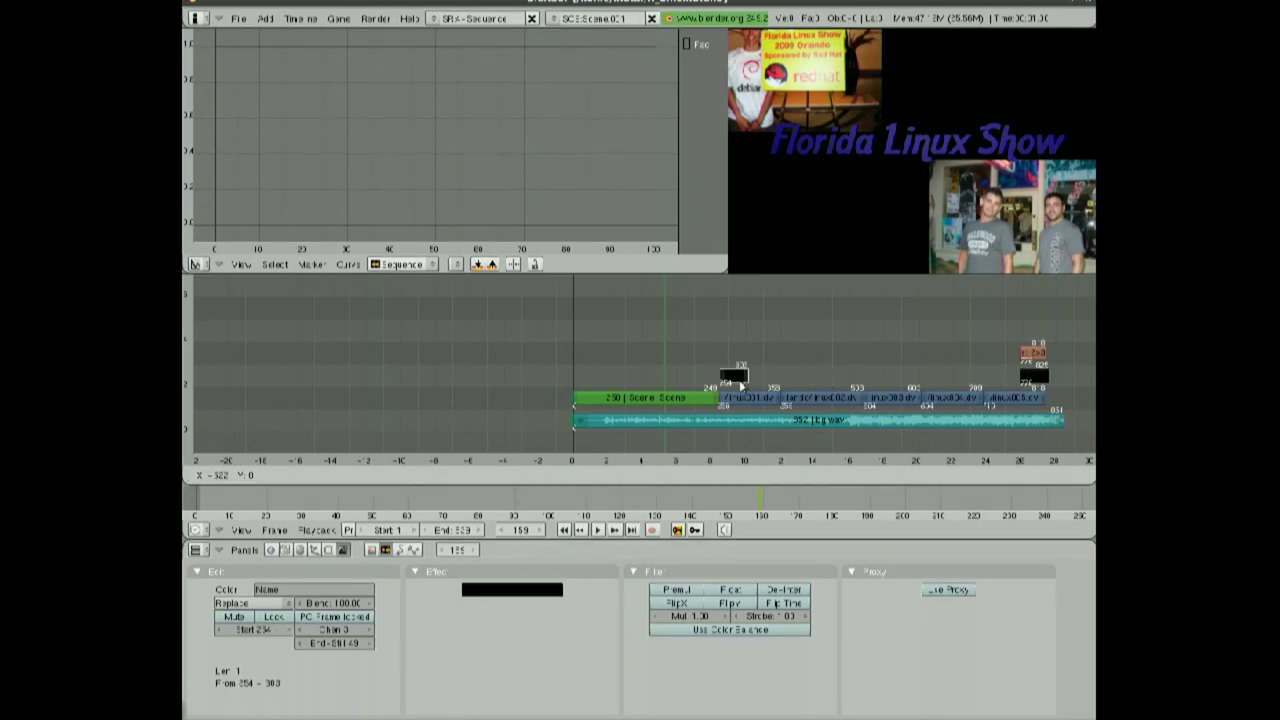
click(717, 377)
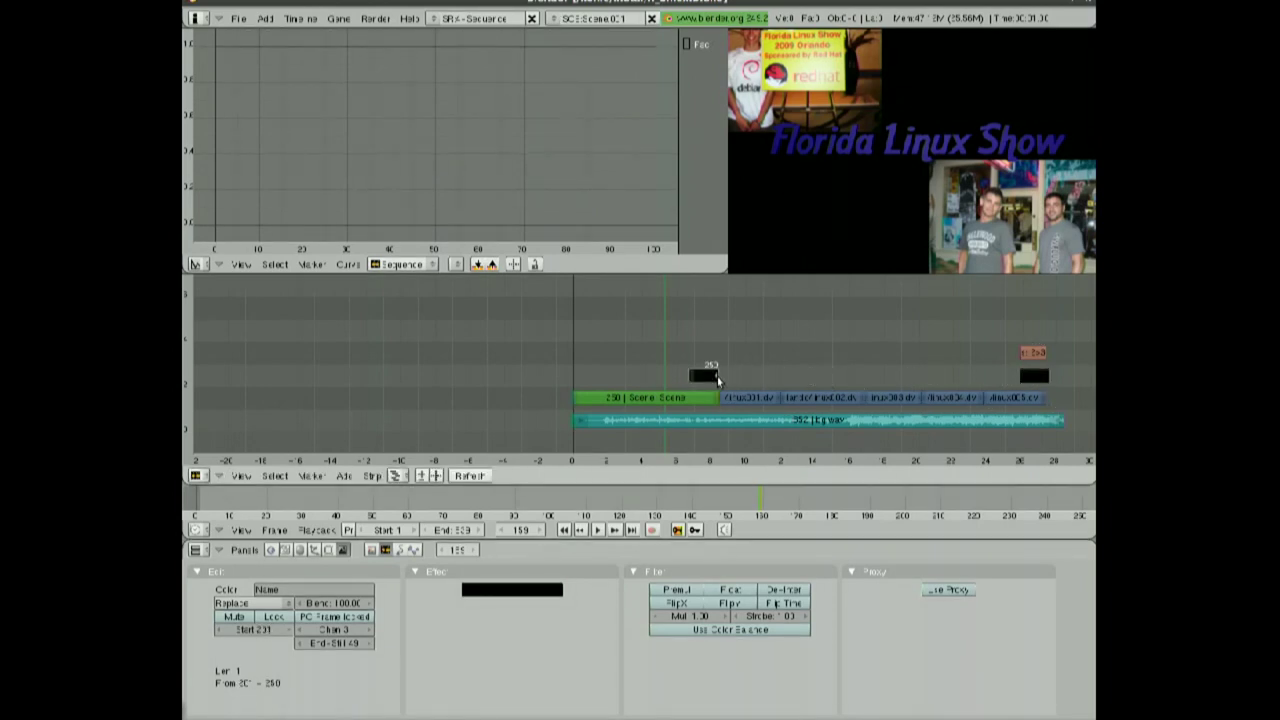
key(e)
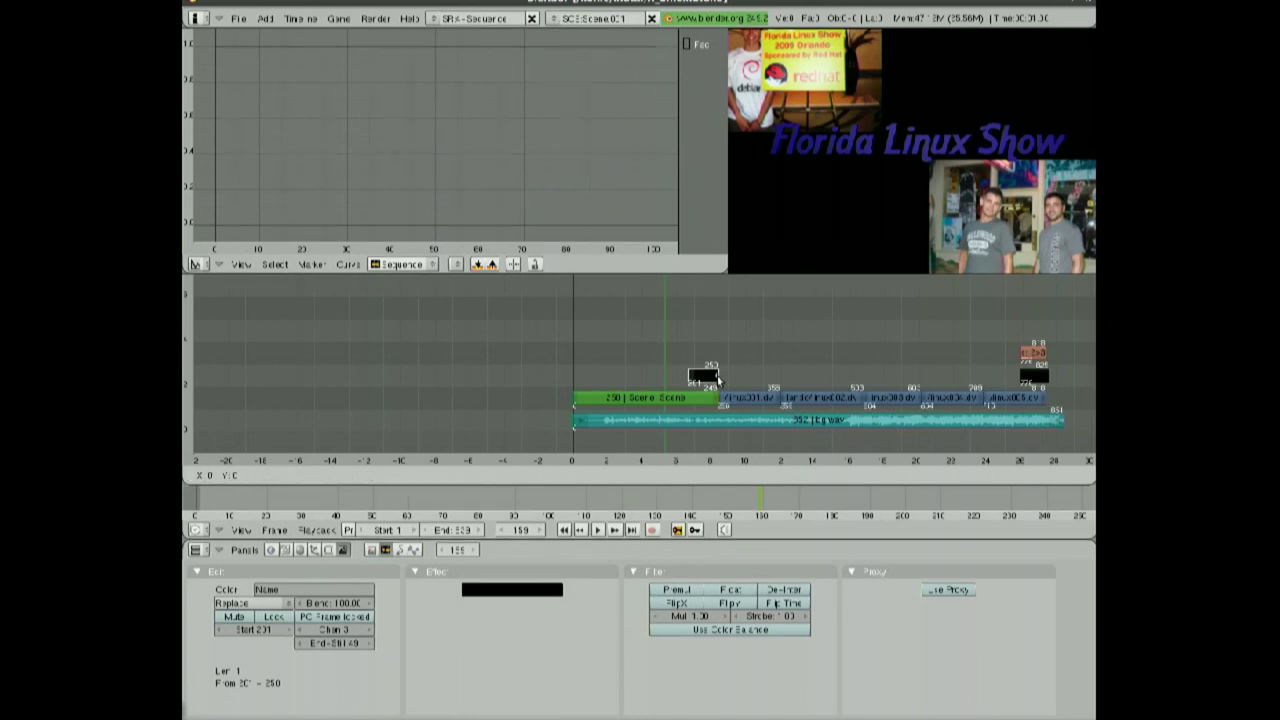
click(712, 397)
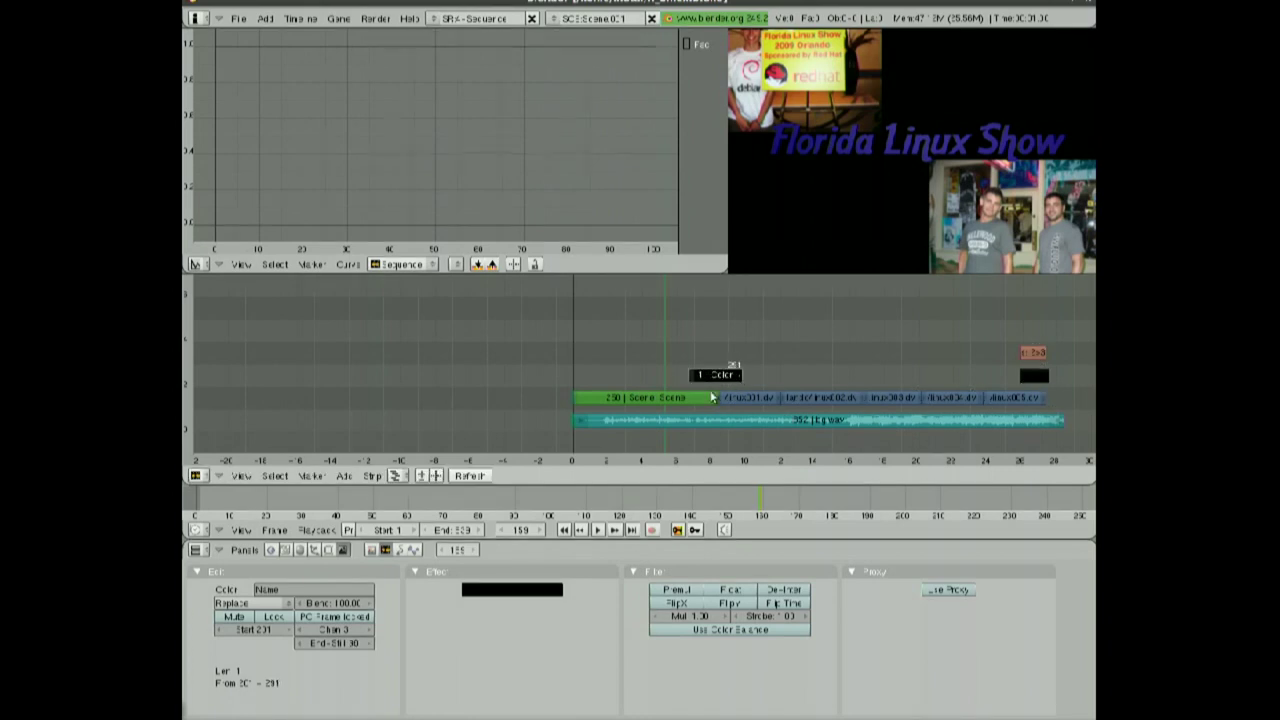
right_click(673, 397)
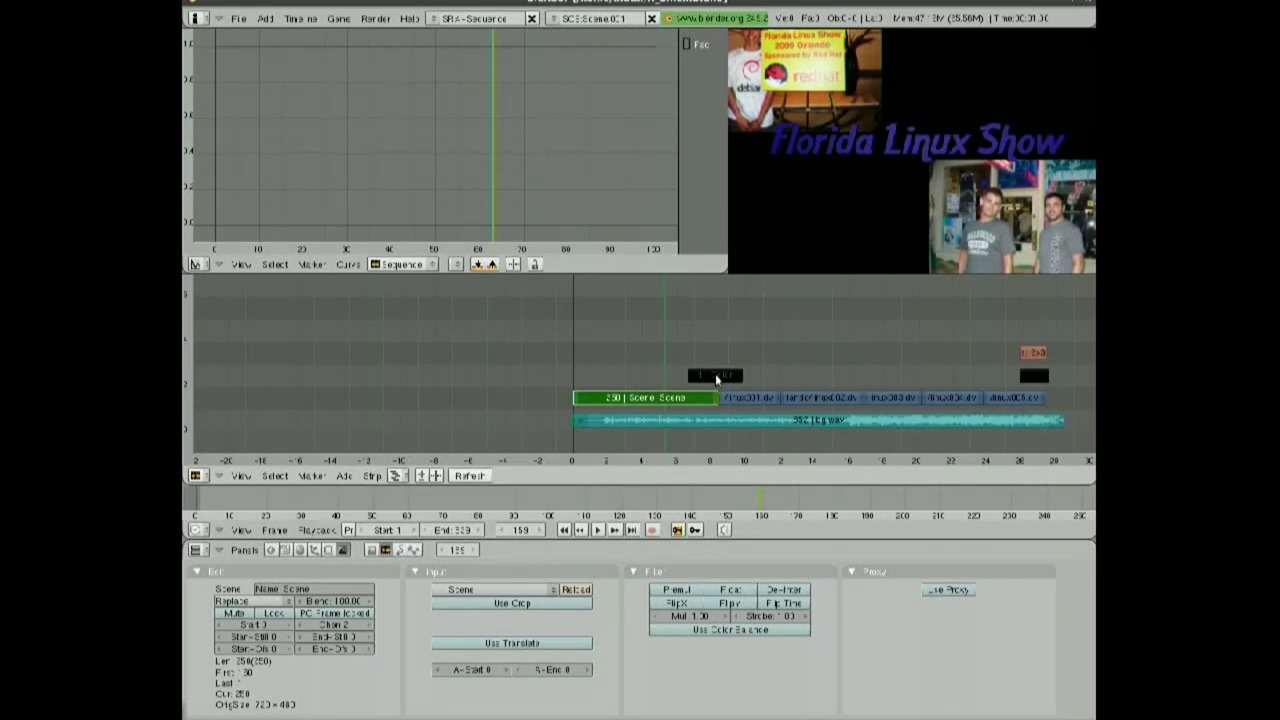
right_click(716, 378)
Add gamma-cross transitions Scene→black and black→linux001.dv, previewing frames 230 and 272
key(shift+a)
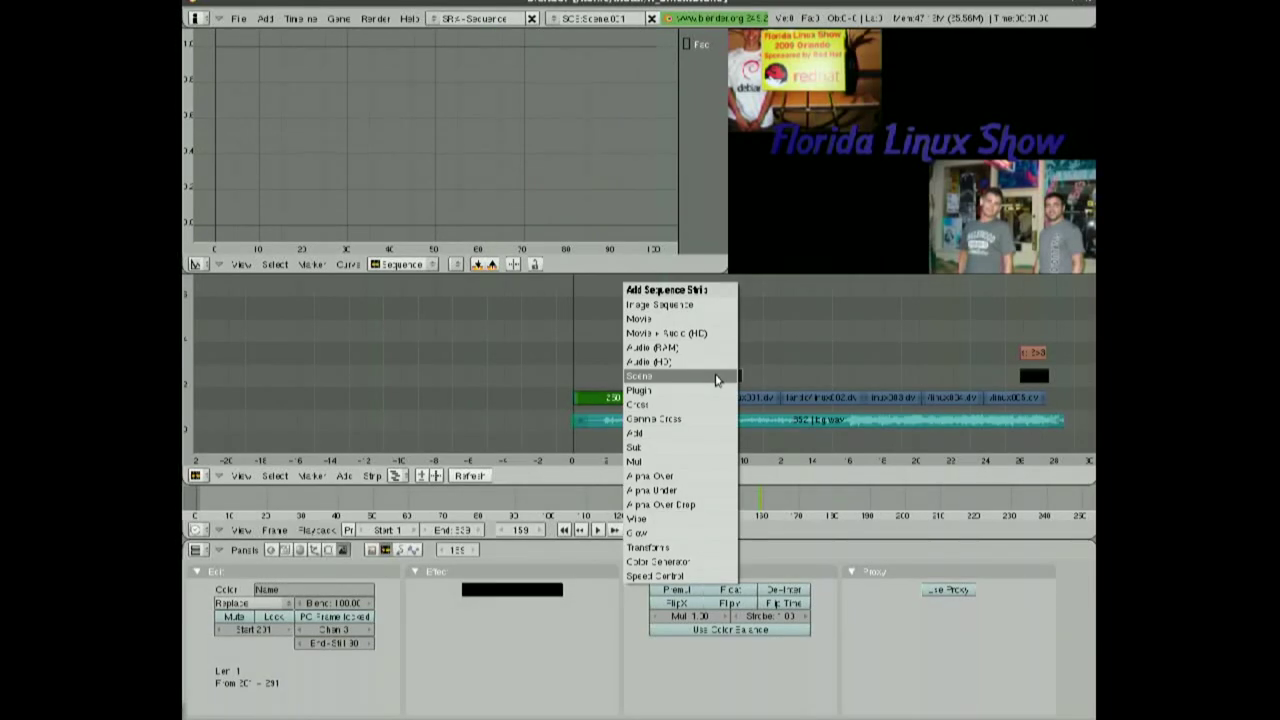
click(707, 418)
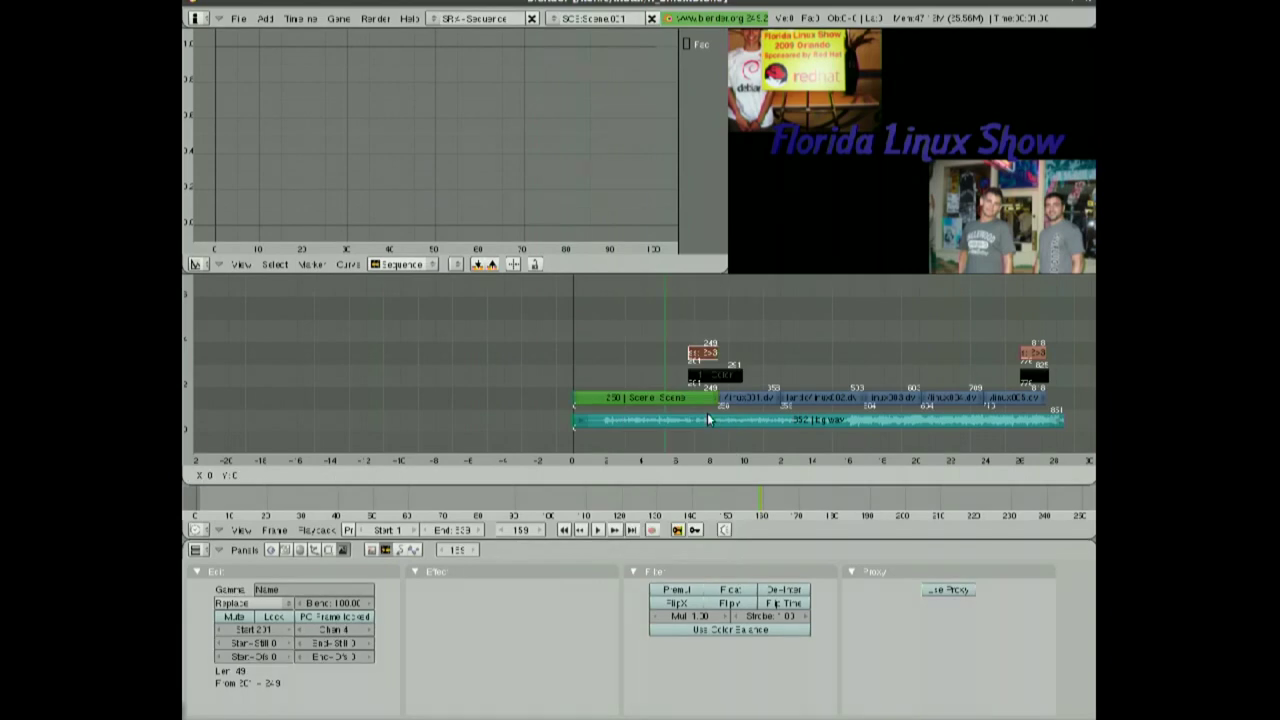
right_click(715, 374)
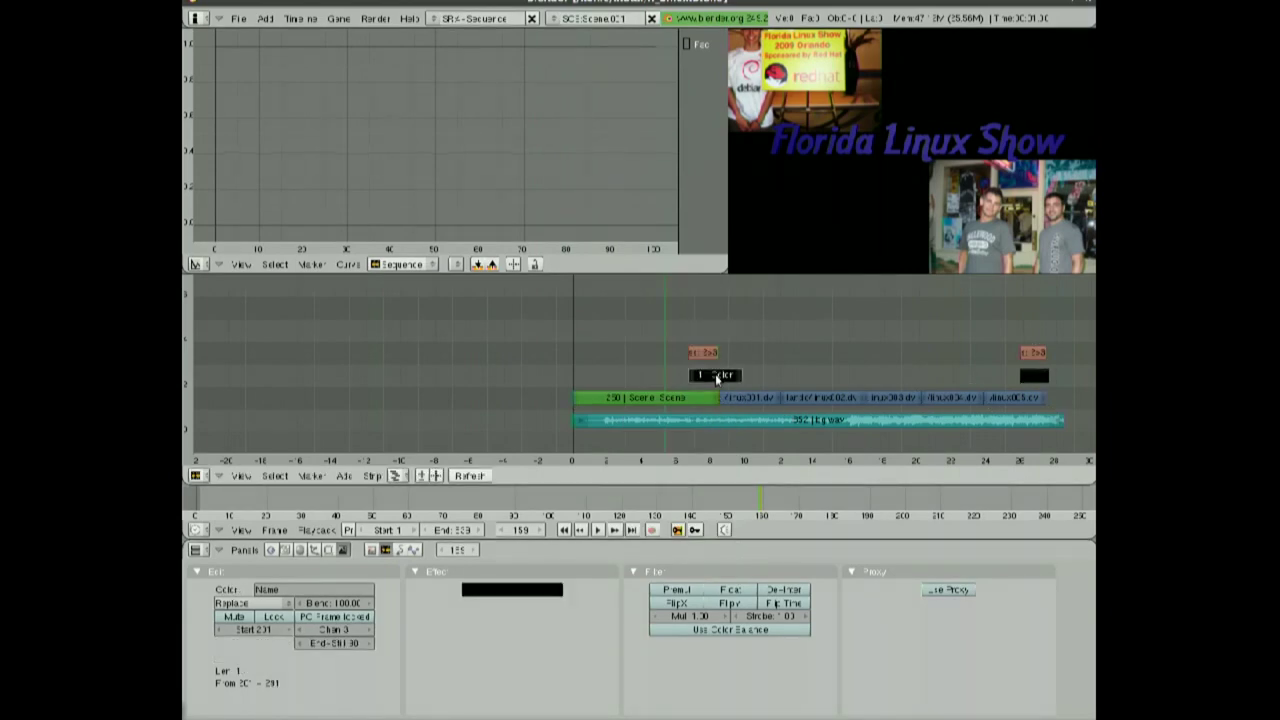
shift+right_click(743, 397)
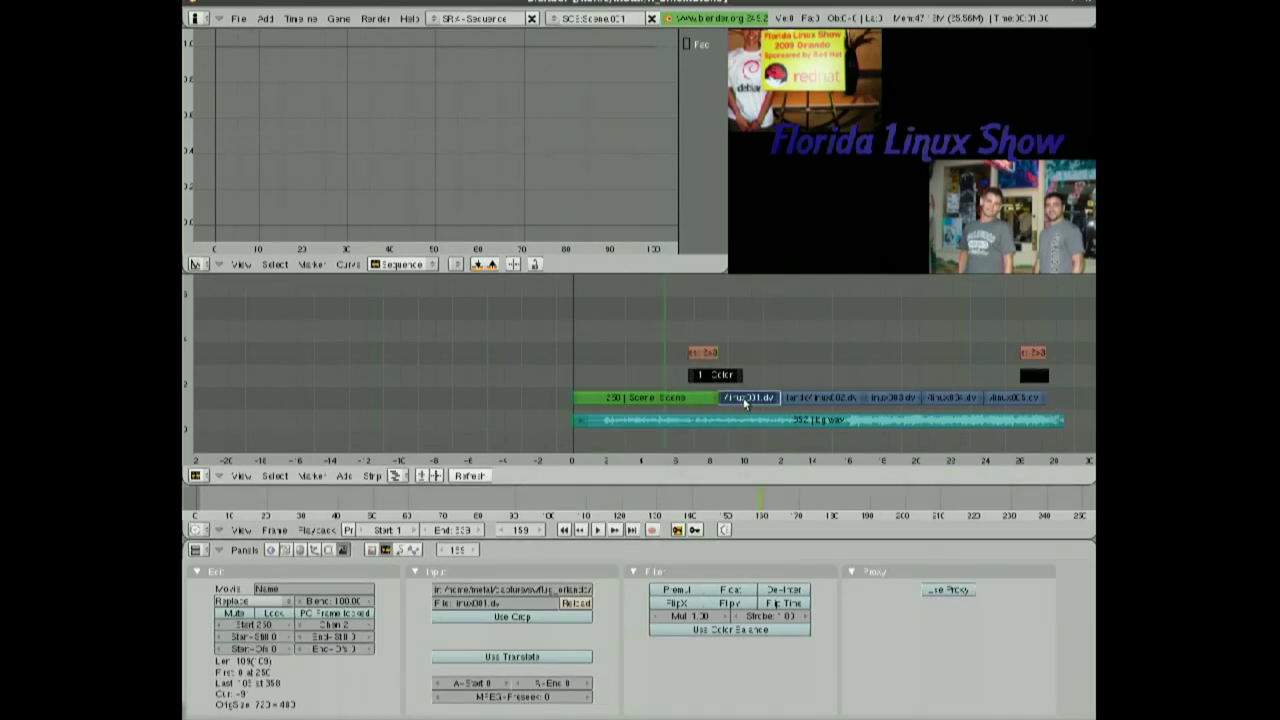
key(shift+a)
click(745, 400)
click(742, 398)
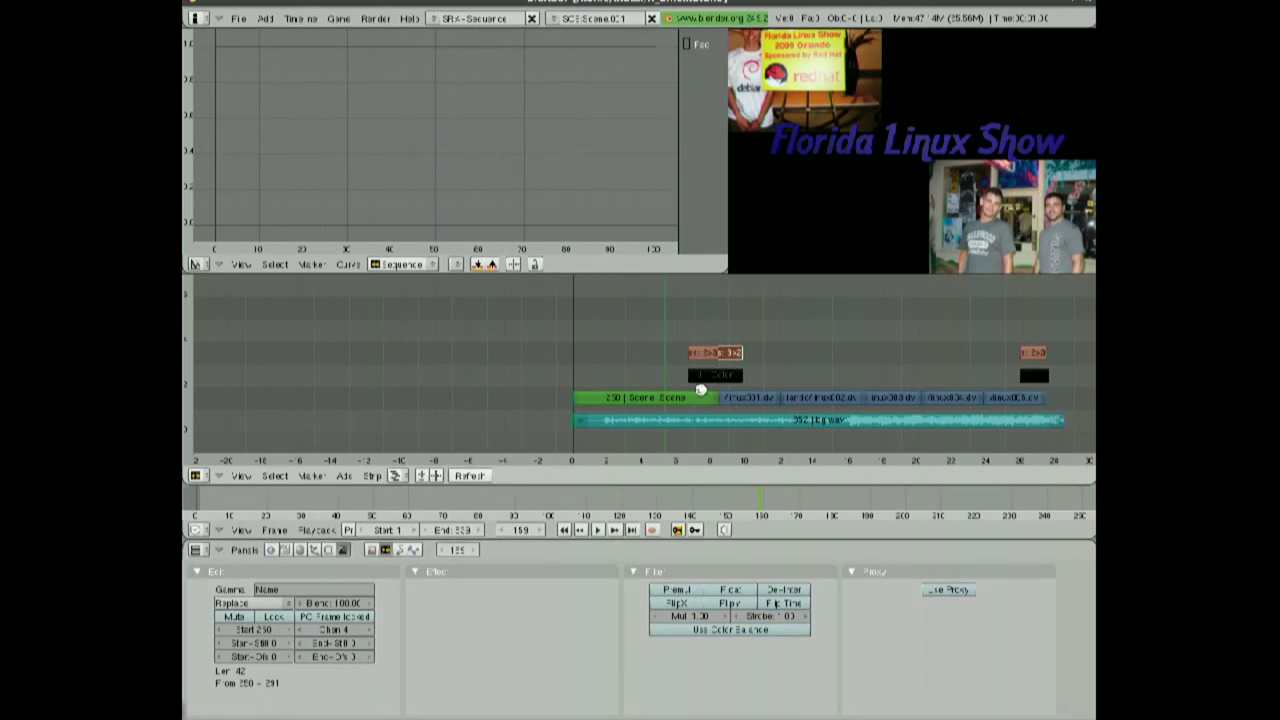
click(705, 399)
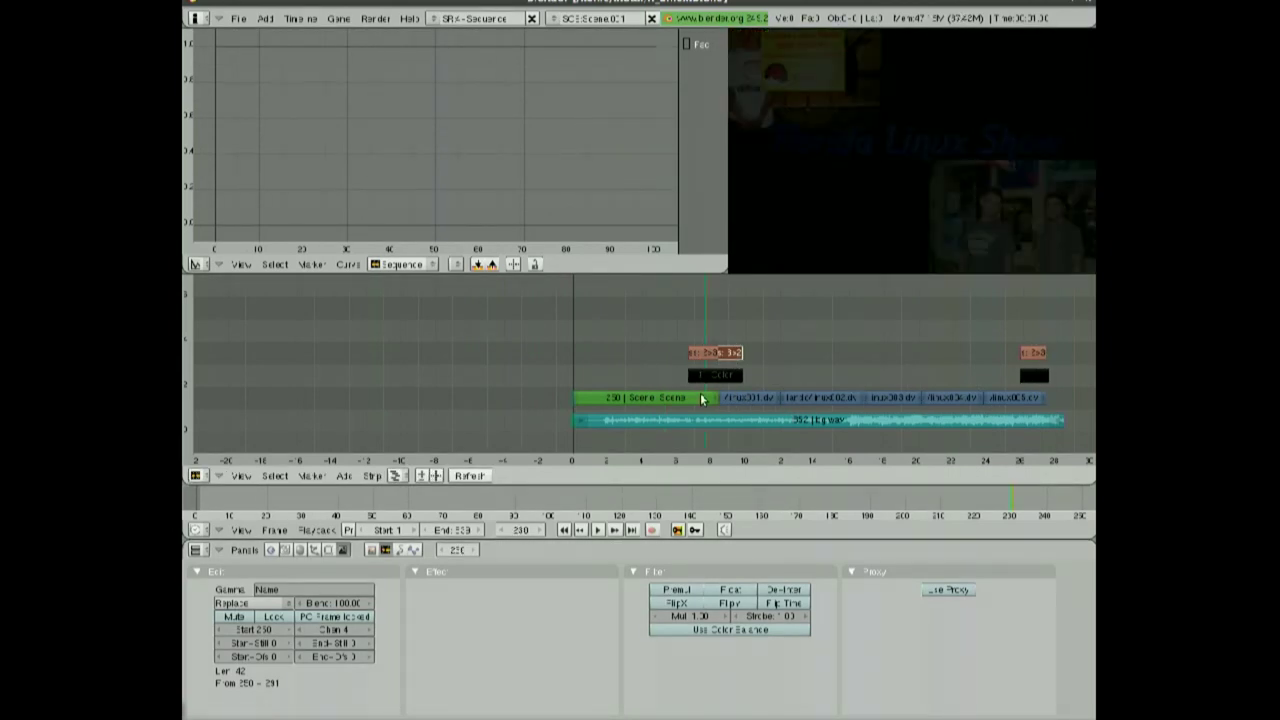
click(730, 326)
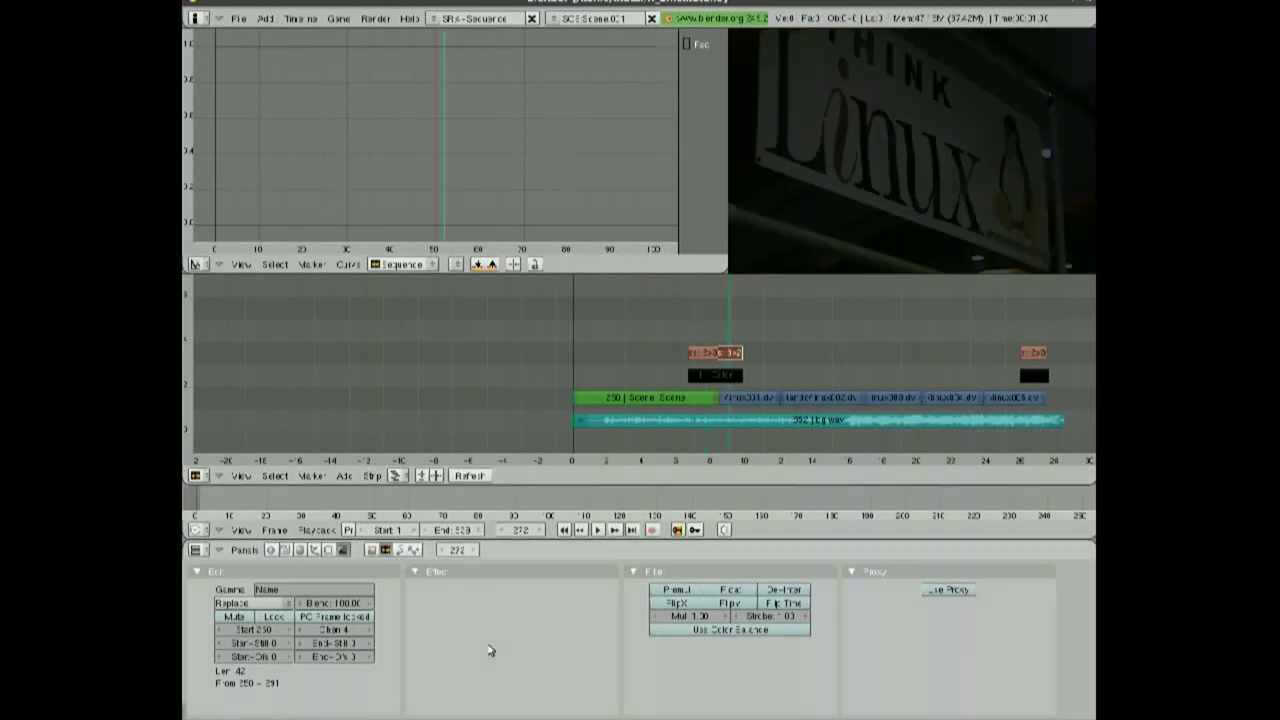
In the render settings, set the output format to MPEG-2 and enable Multiplex audio
click(371, 551)
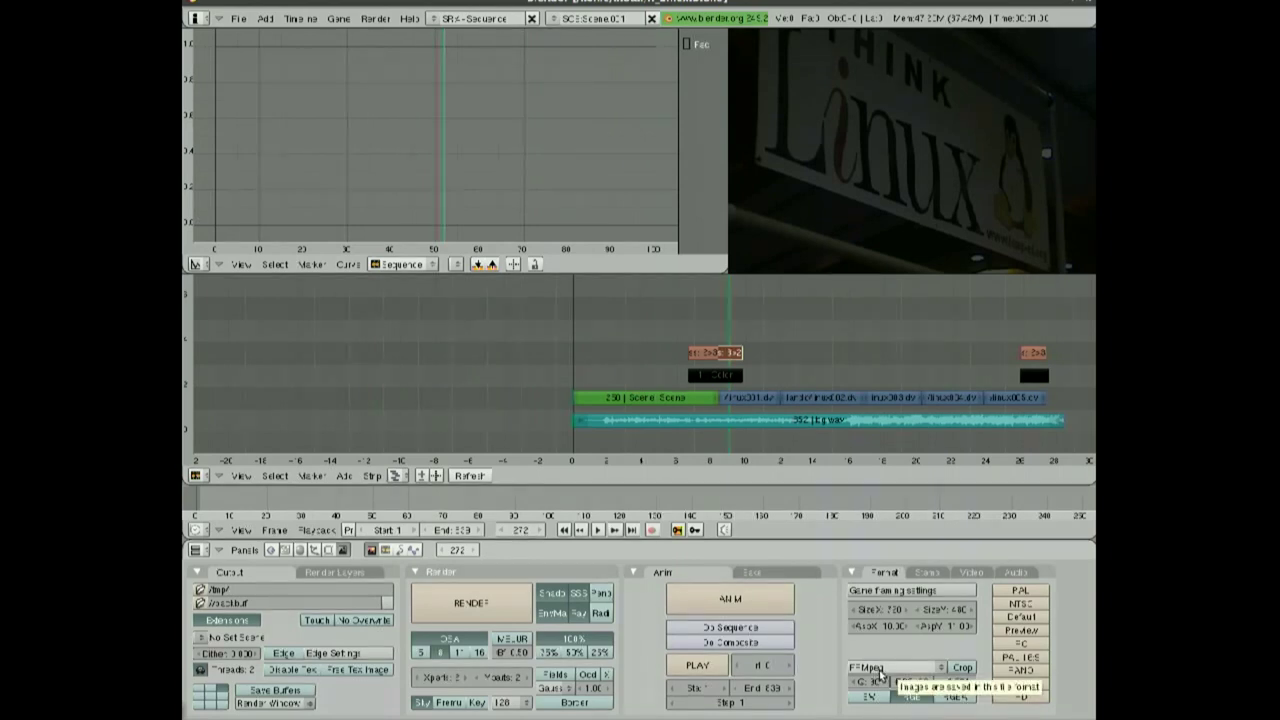
click(975, 574)
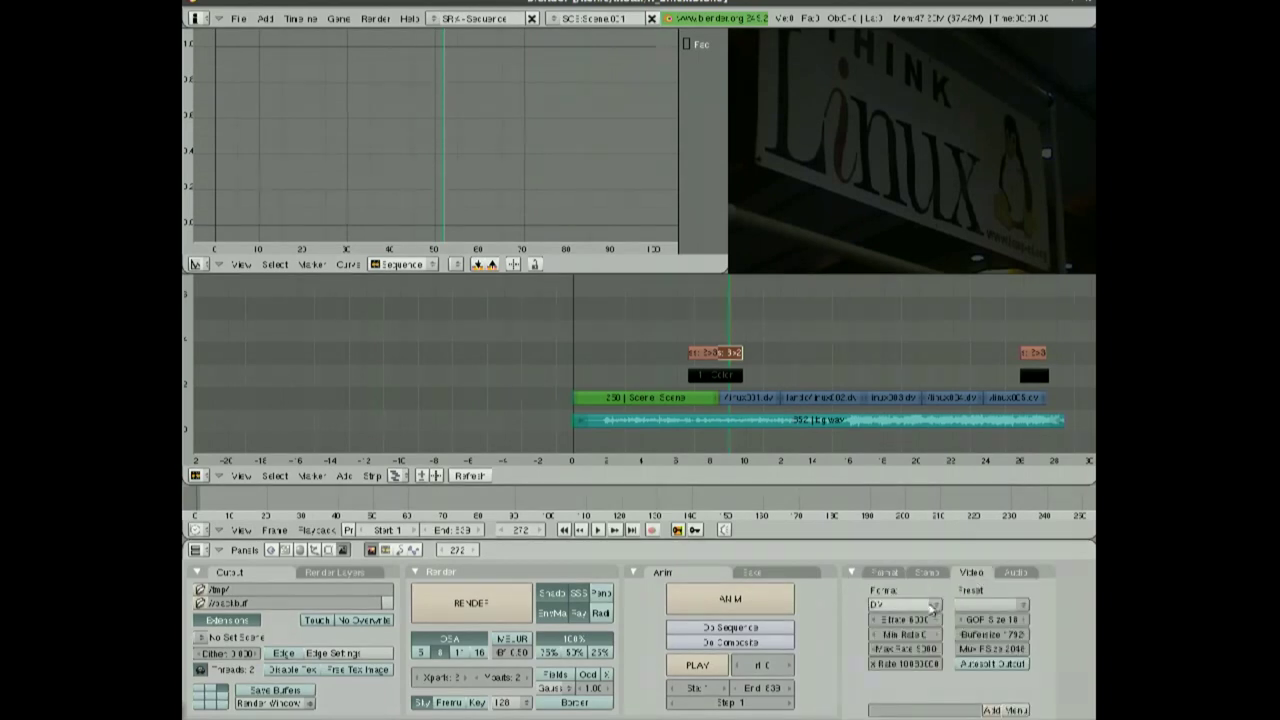
click(904, 604)
click(910, 588)
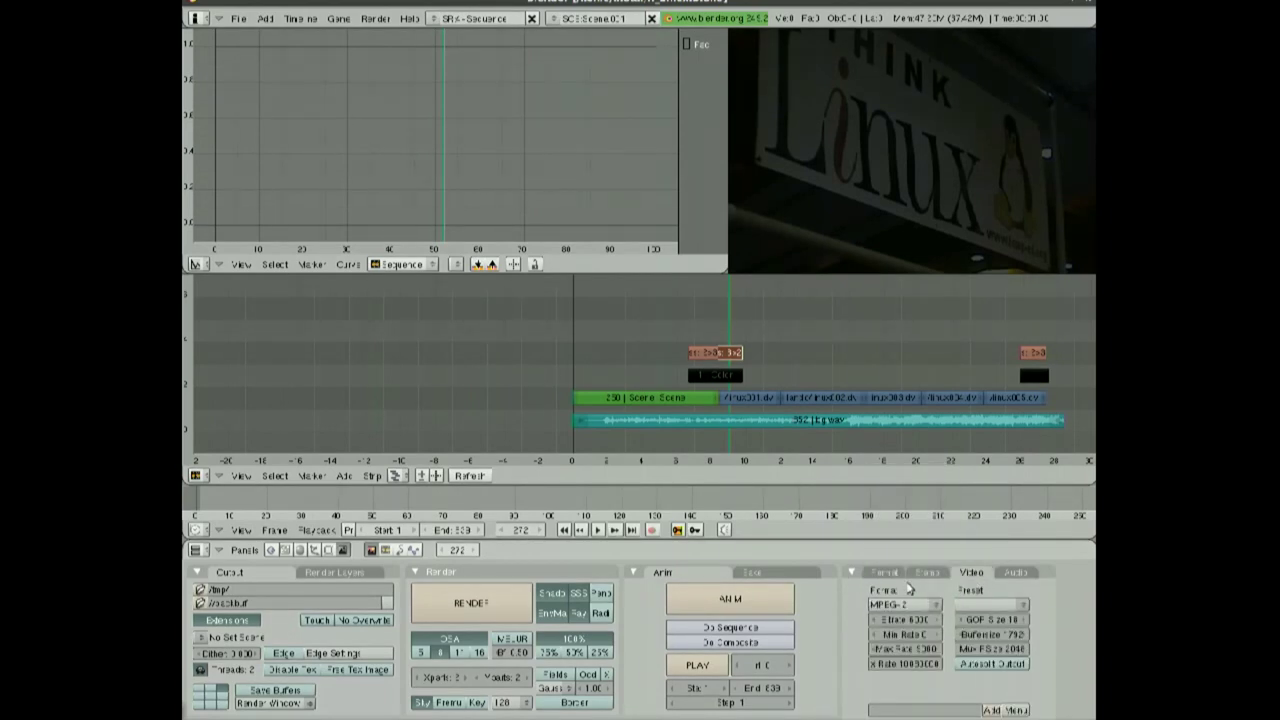
click(1015, 573)
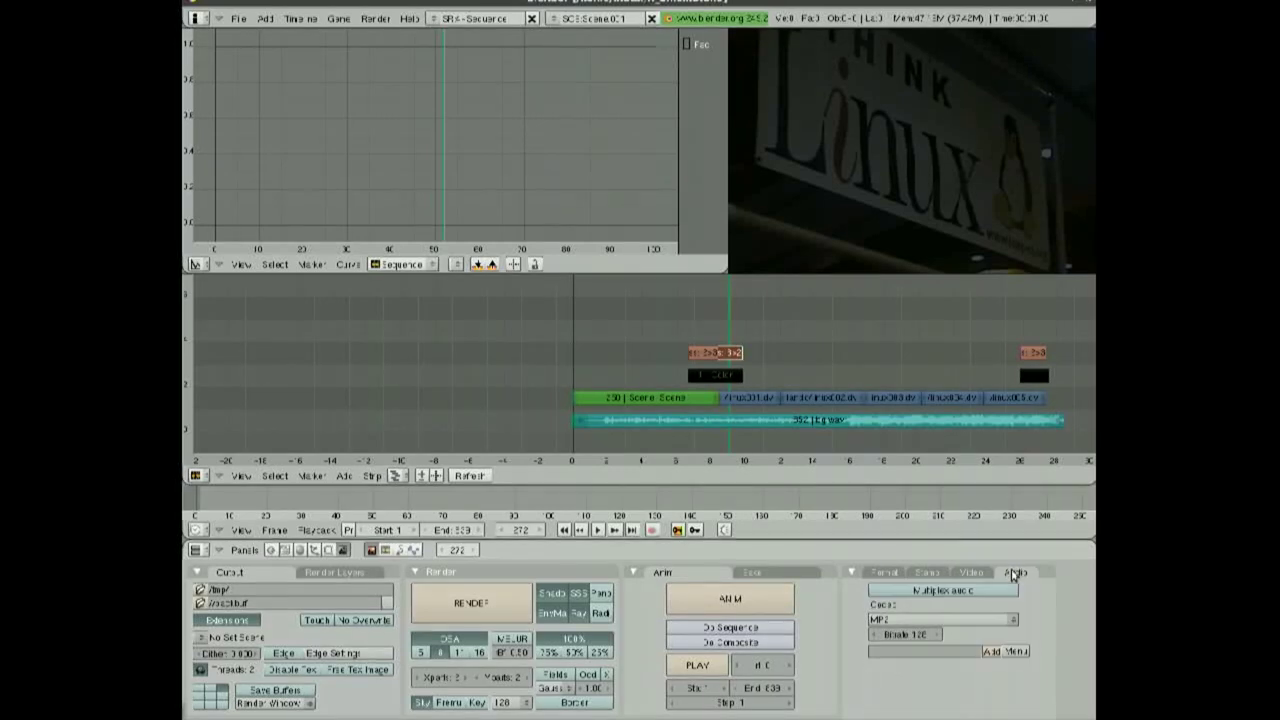
click(932, 591)
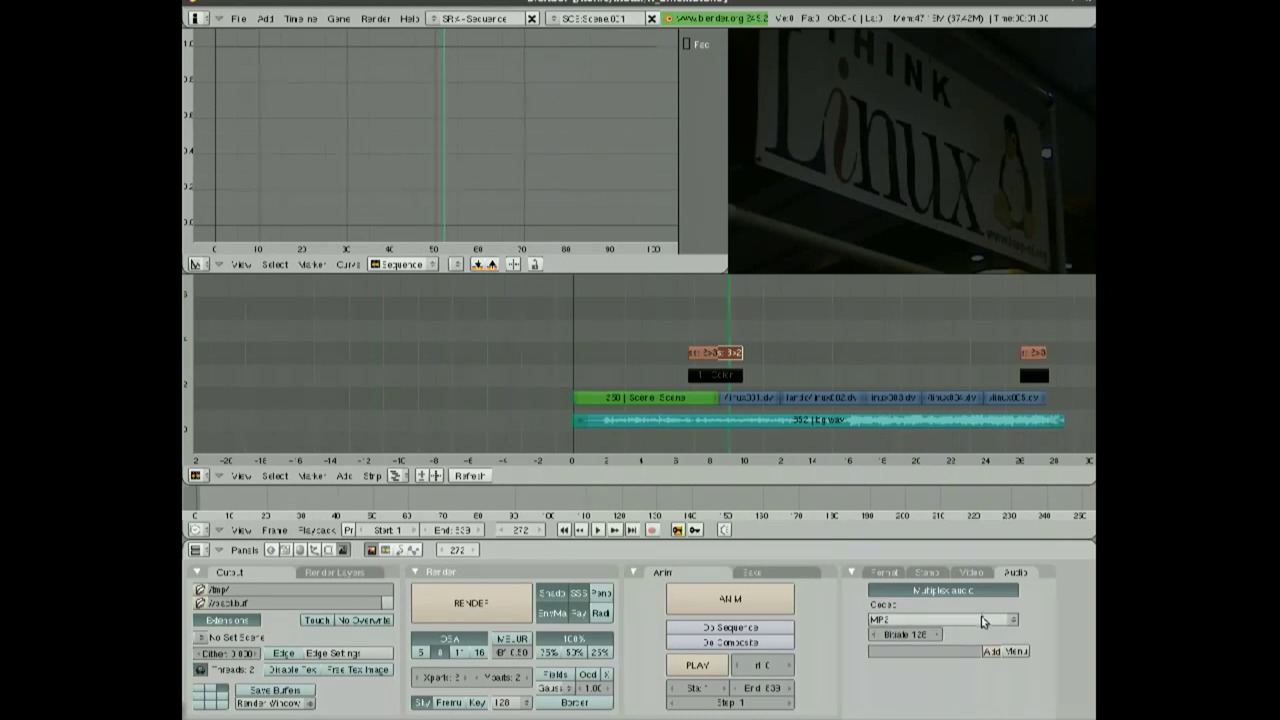
Apply the DVD encoding preset and review the audio codec list, leaving it unchanged
click(971, 572)
click(1014, 572)
click(980, 575)
click(993, 605)
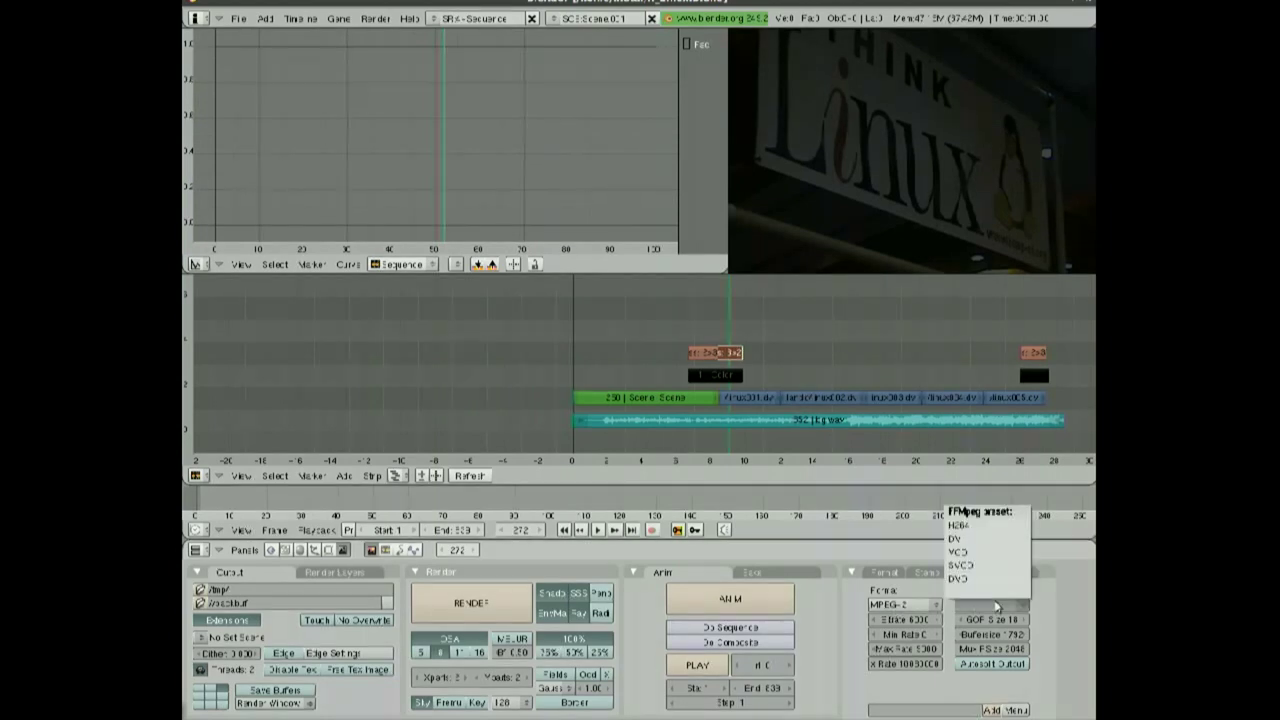
click(988, 579)
click(1014, 572)
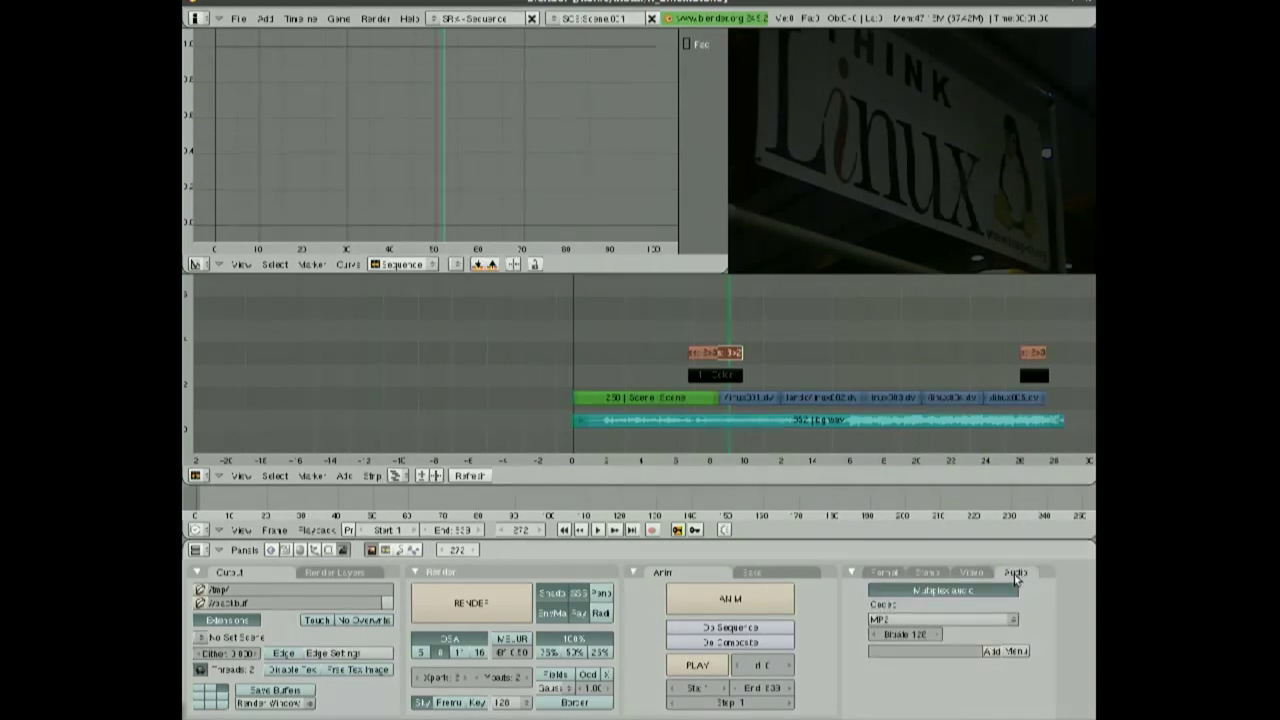
click(927, 618)
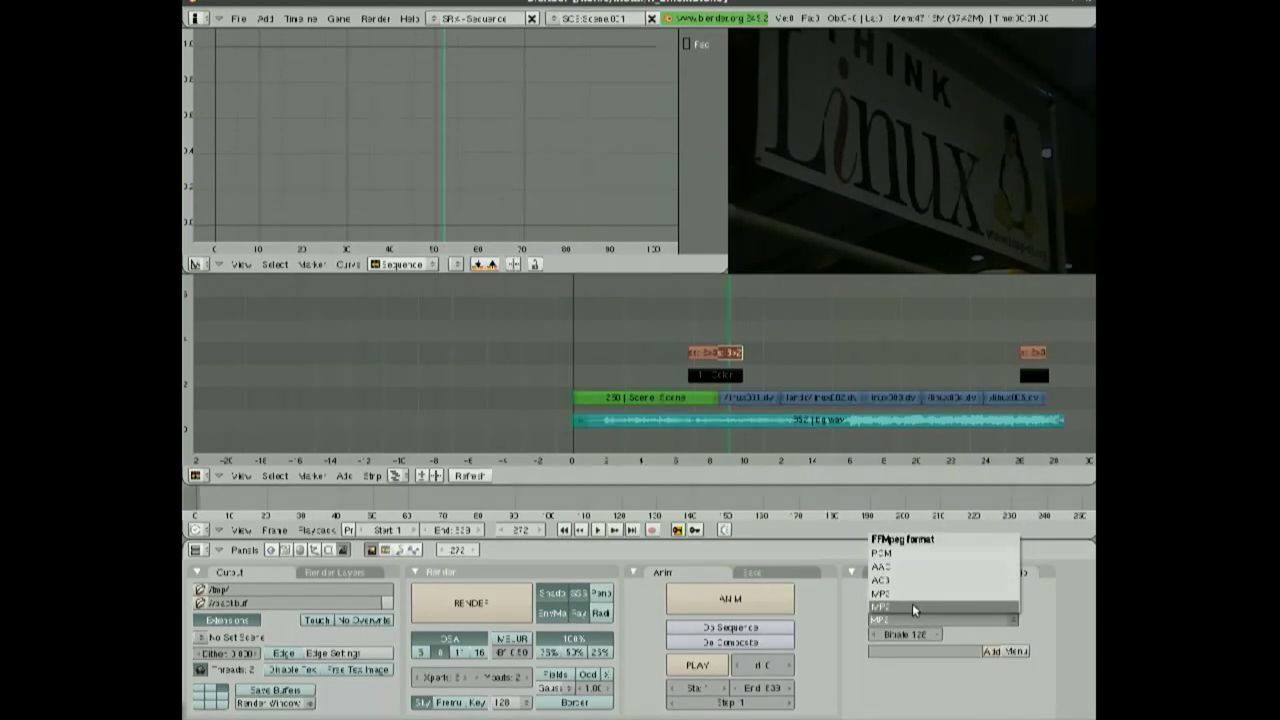
click(910, 606)
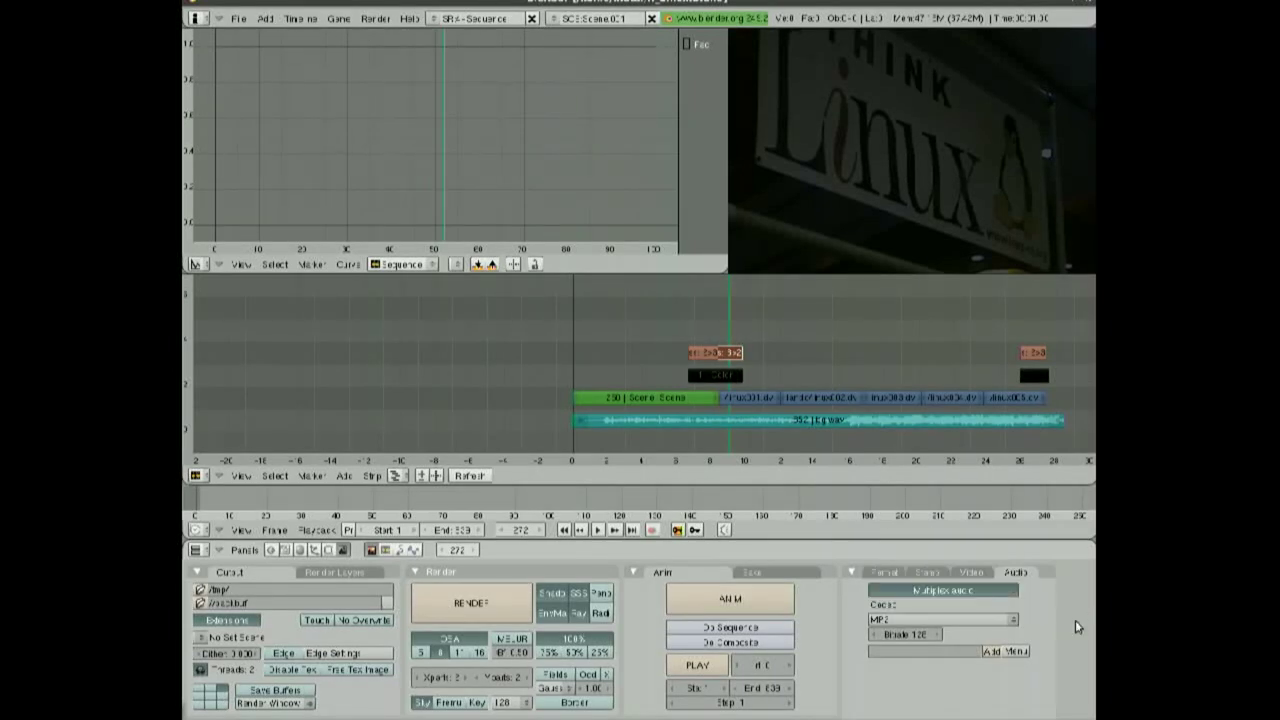
Switch the output format from DV to AVI and review the video codec and frame size settings
click(970, 572)
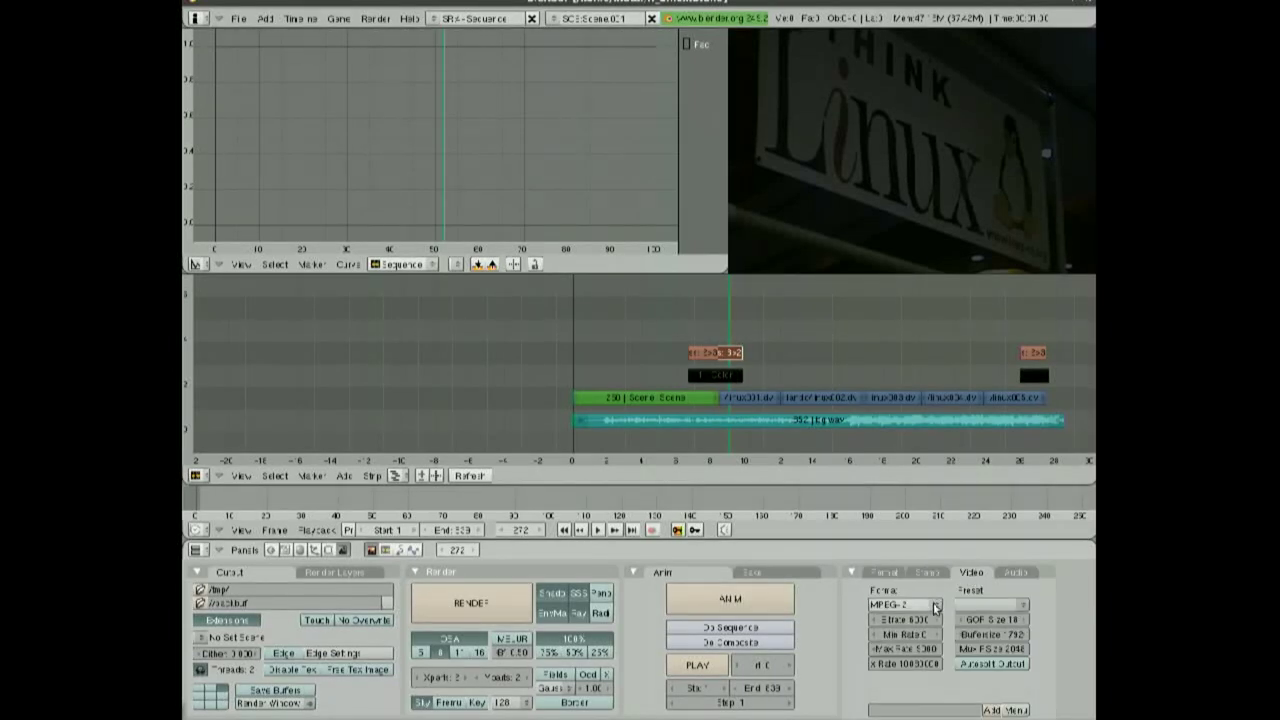
click(934, 606)
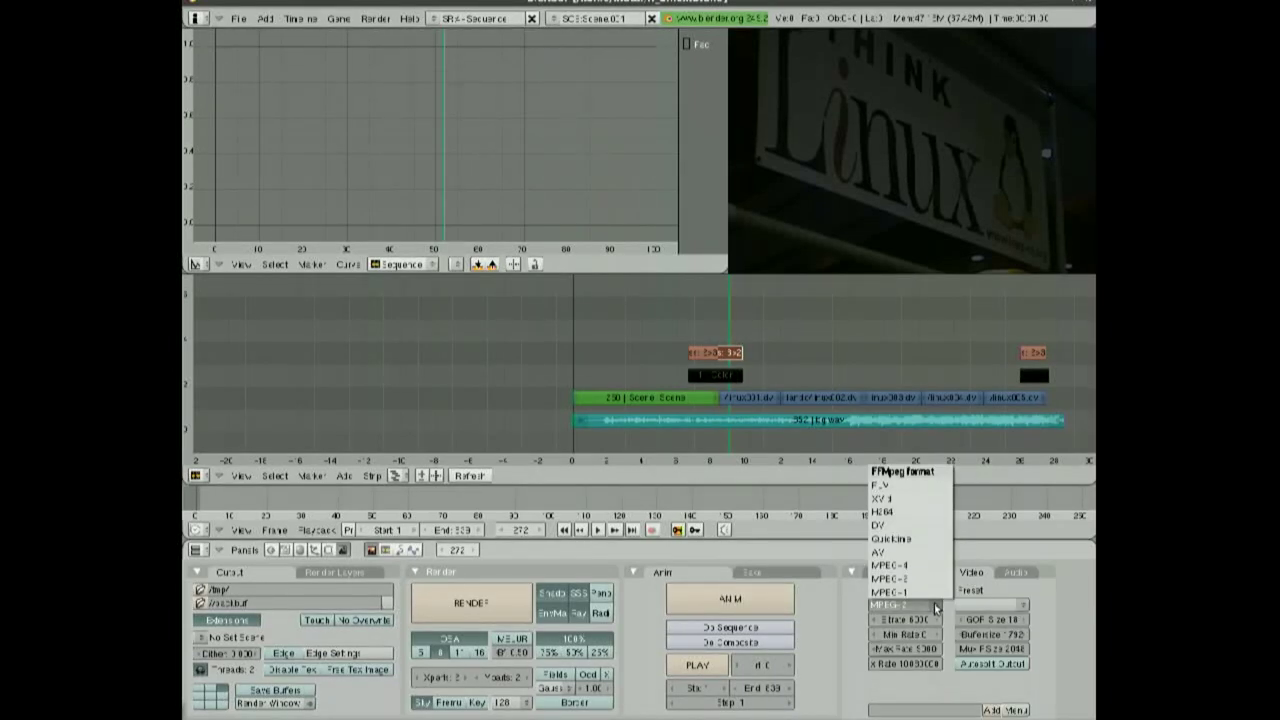
click(902, 530)
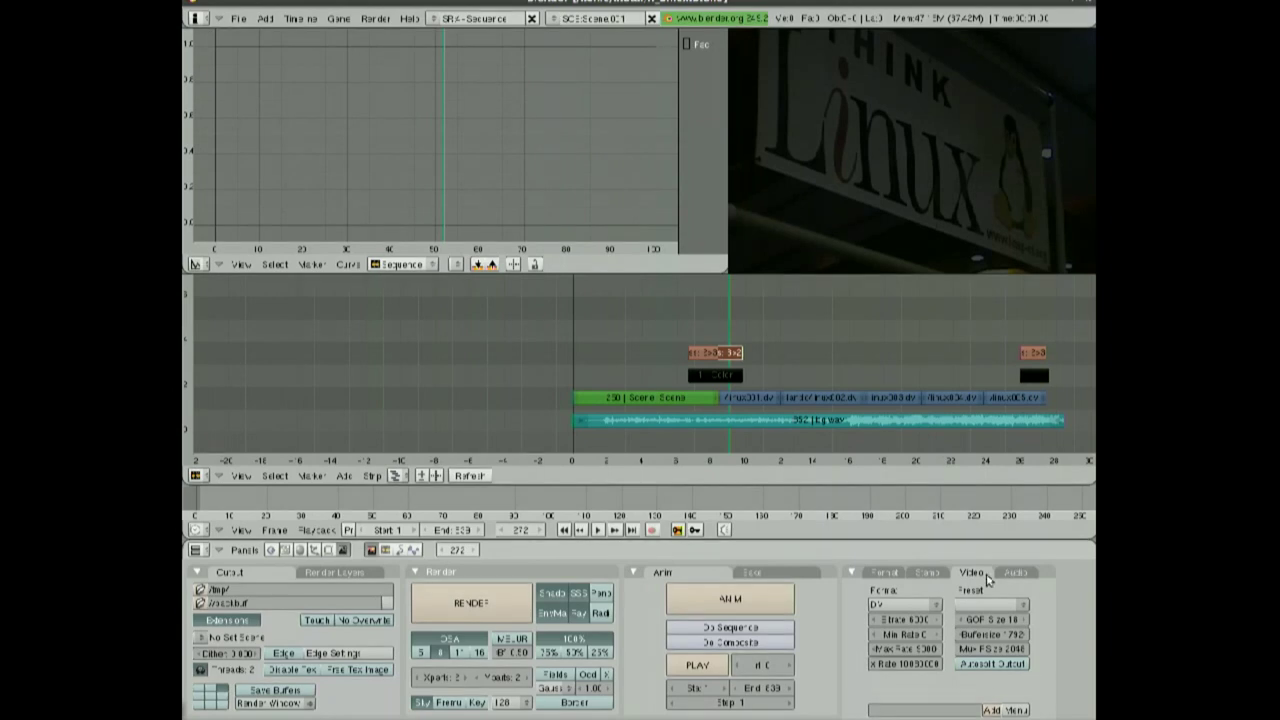
click(934, 604)
click(905, 604)
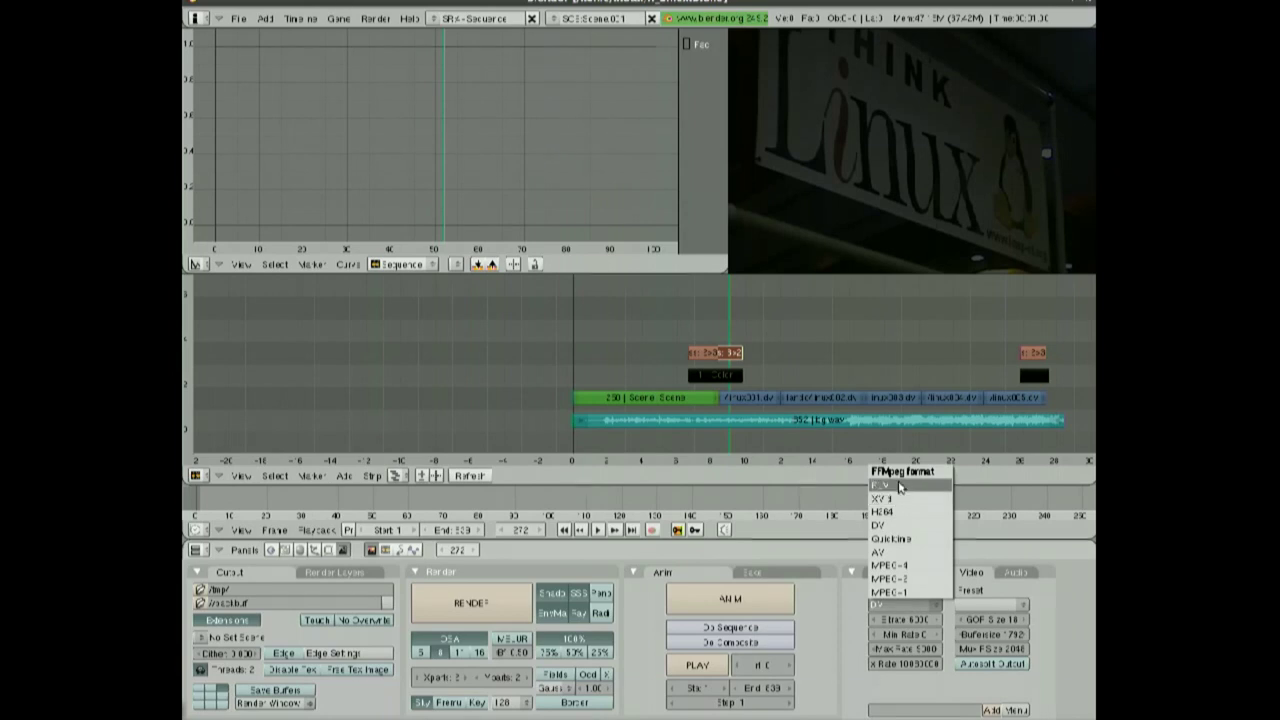
click(901, 604)
click(910, 553)
click(920, 694)
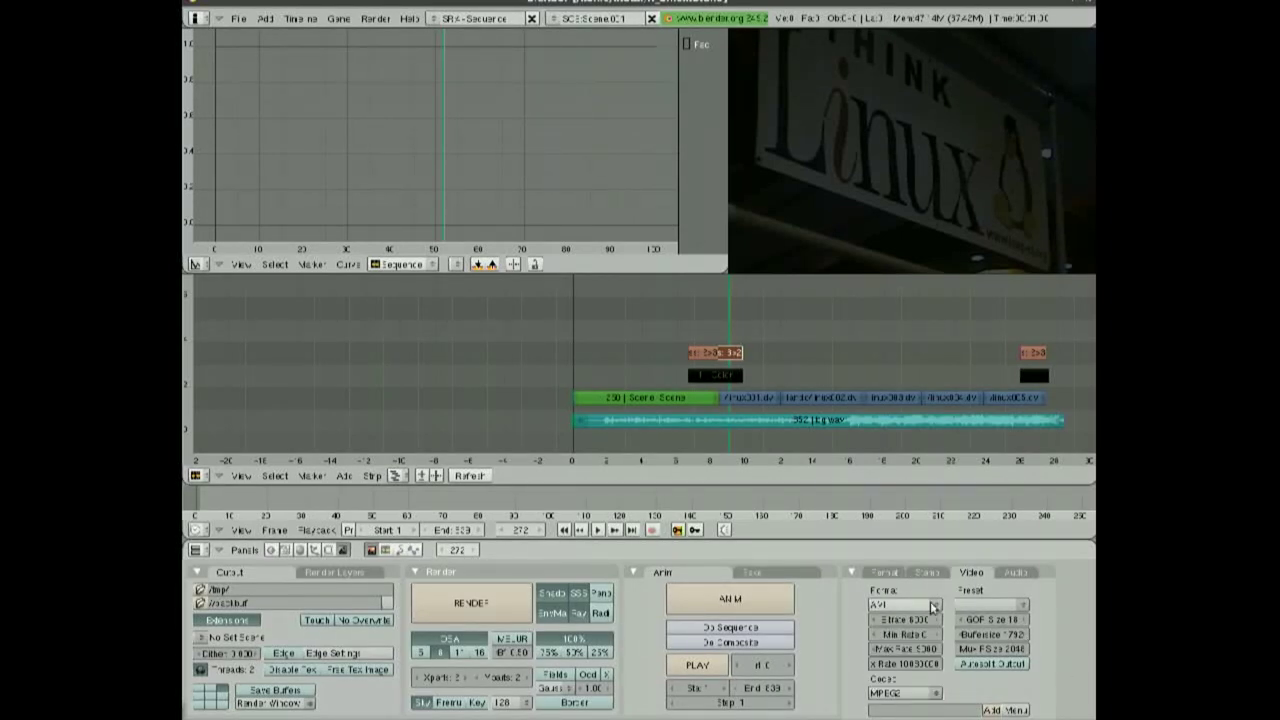
click(893, 575)
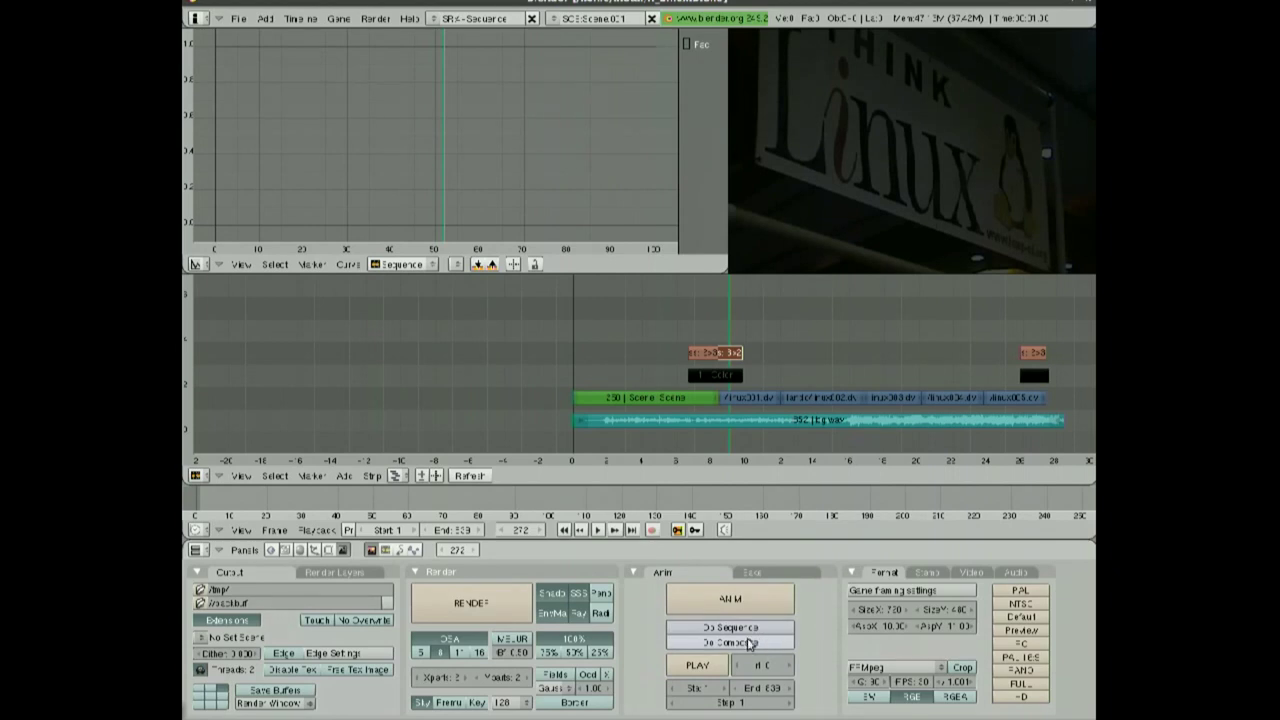
Enable Do Sequence and keep the output path at /tmp/, cancelling the folder browser
click(705, 629)
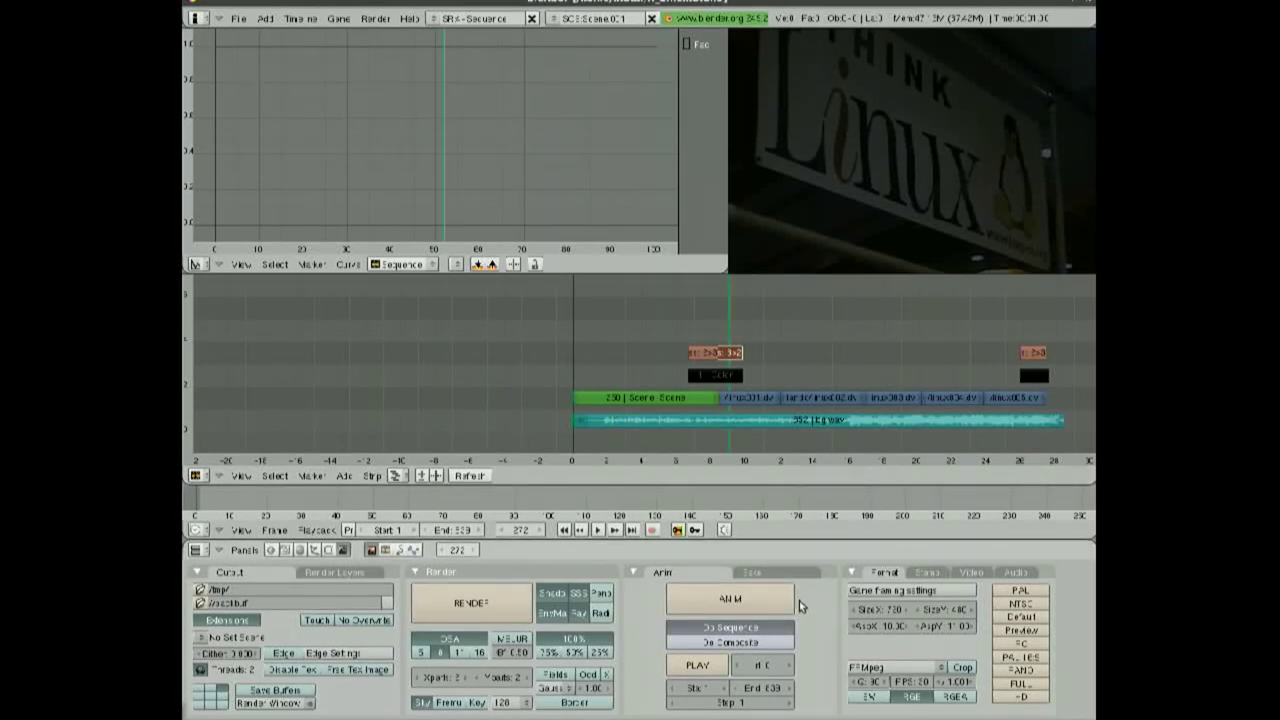
click(369, 589)
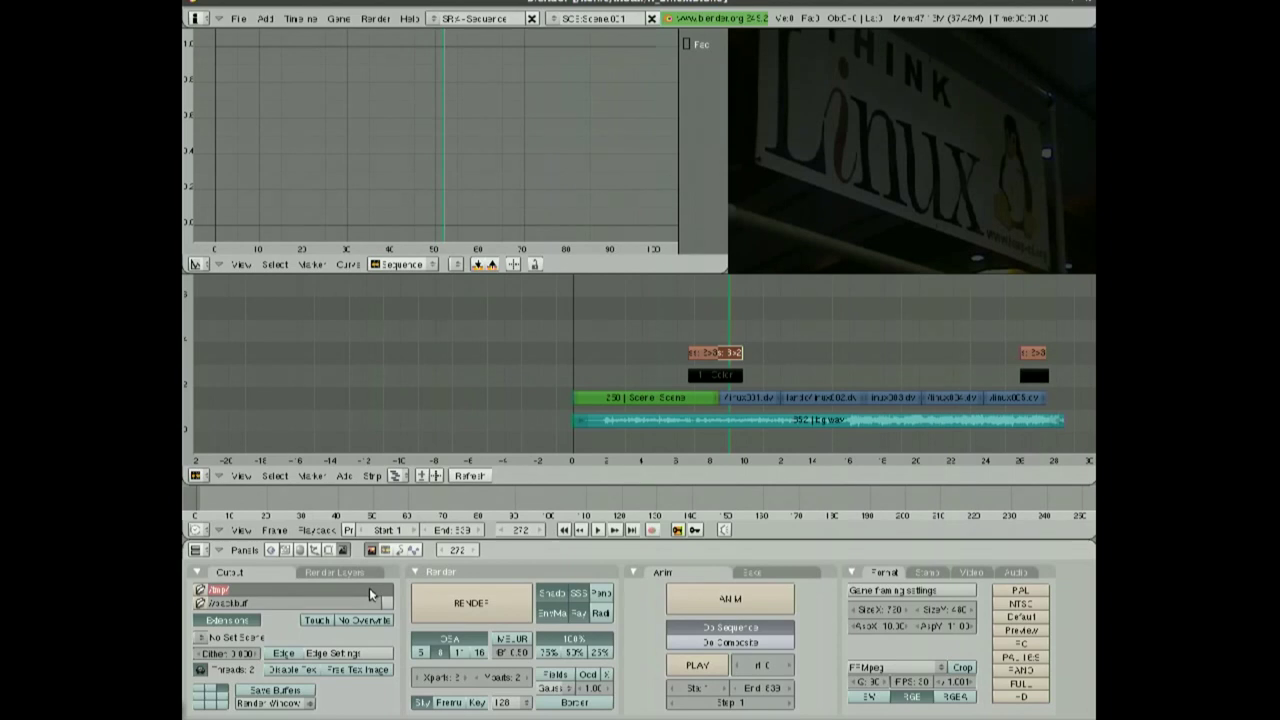
key(End)
click(200, 590)
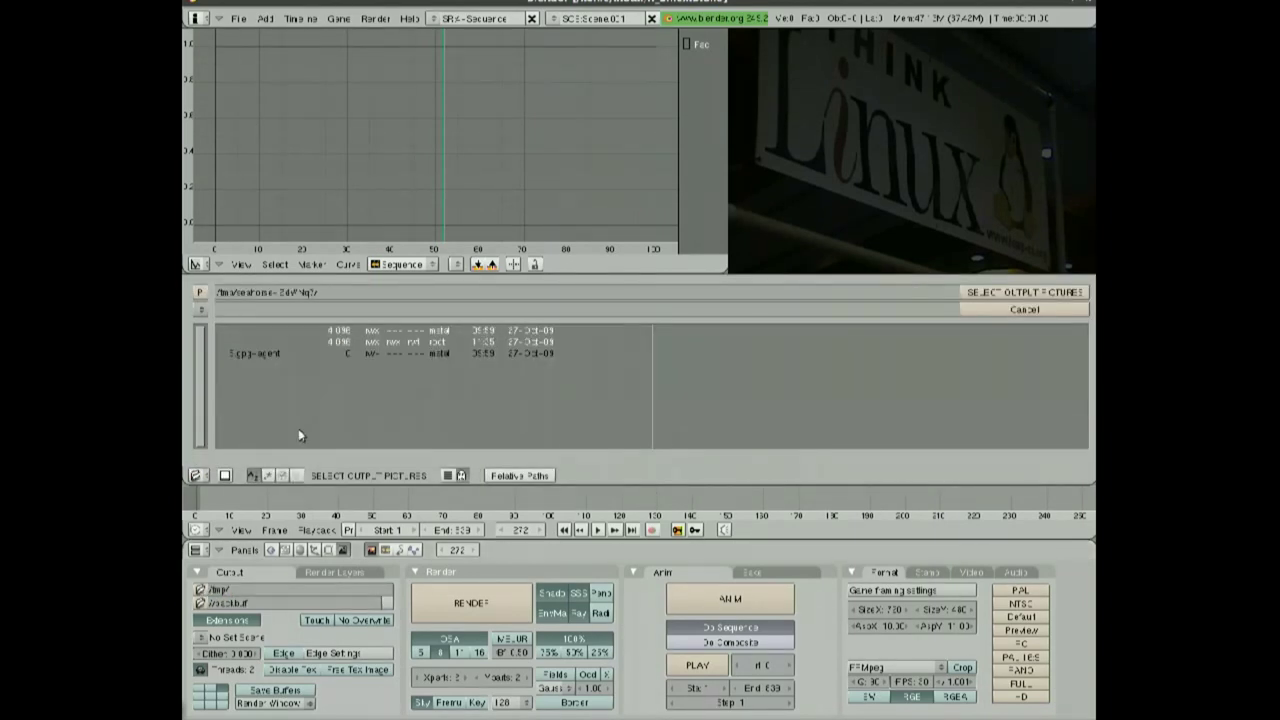
click(272, 342)
click(970, 310)
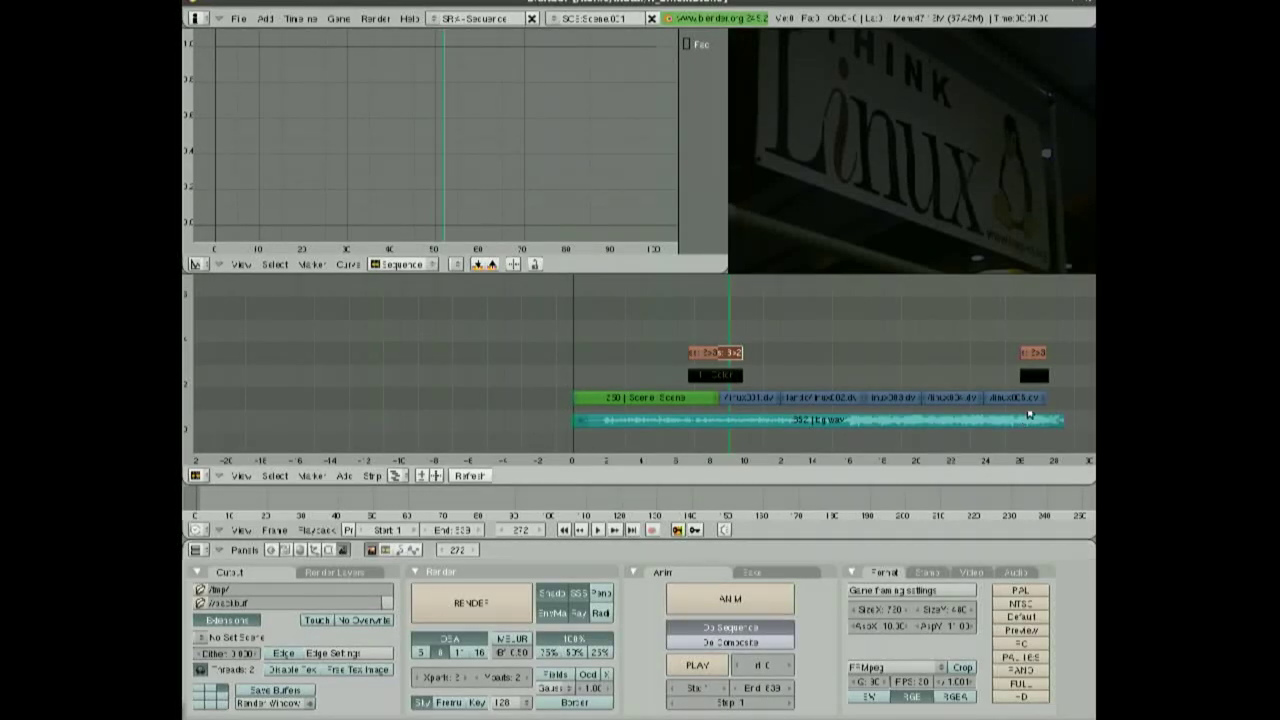
Render the sequence as an animation, play back the result, and open the scene list
click(1063, 395)
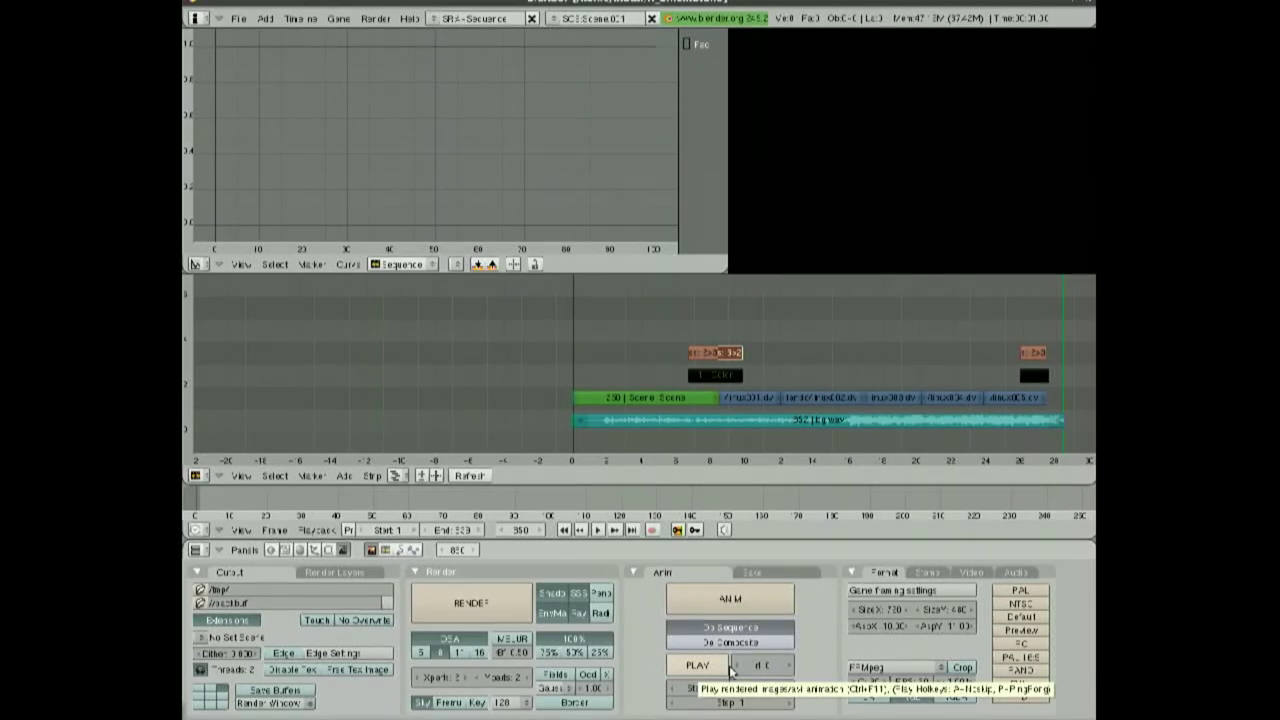
click(727, 668)
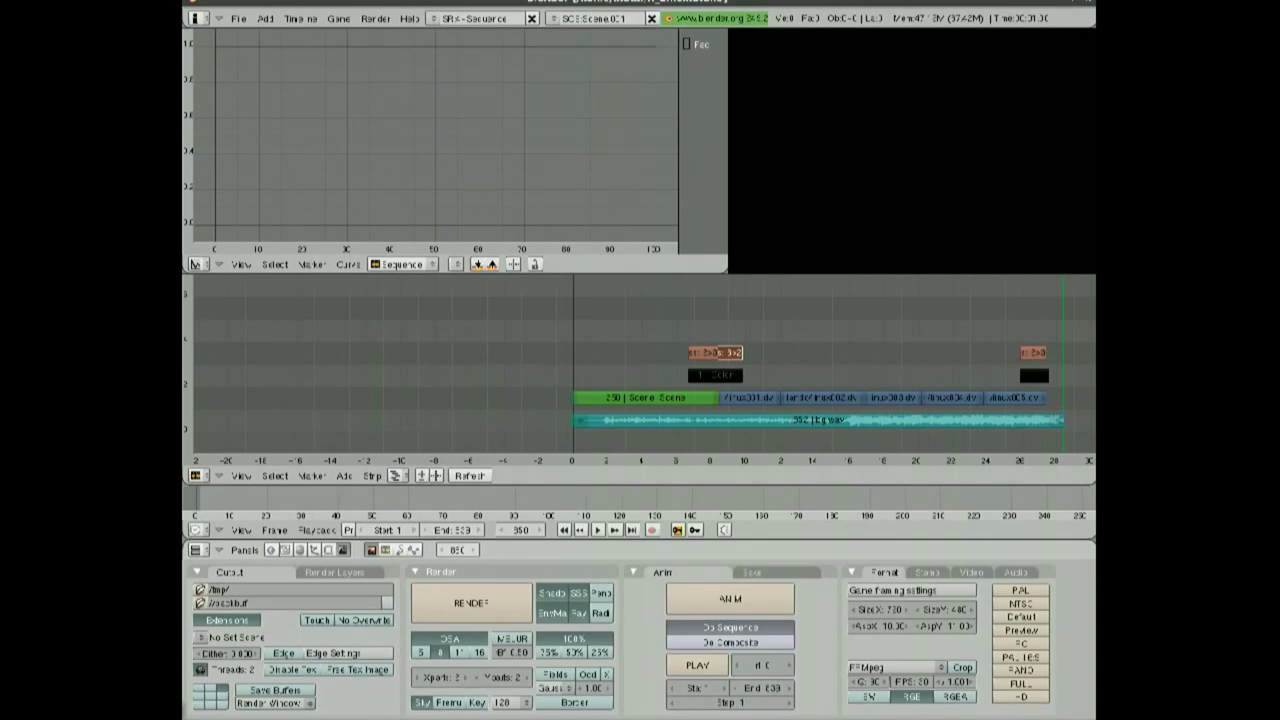
click(554, 18)
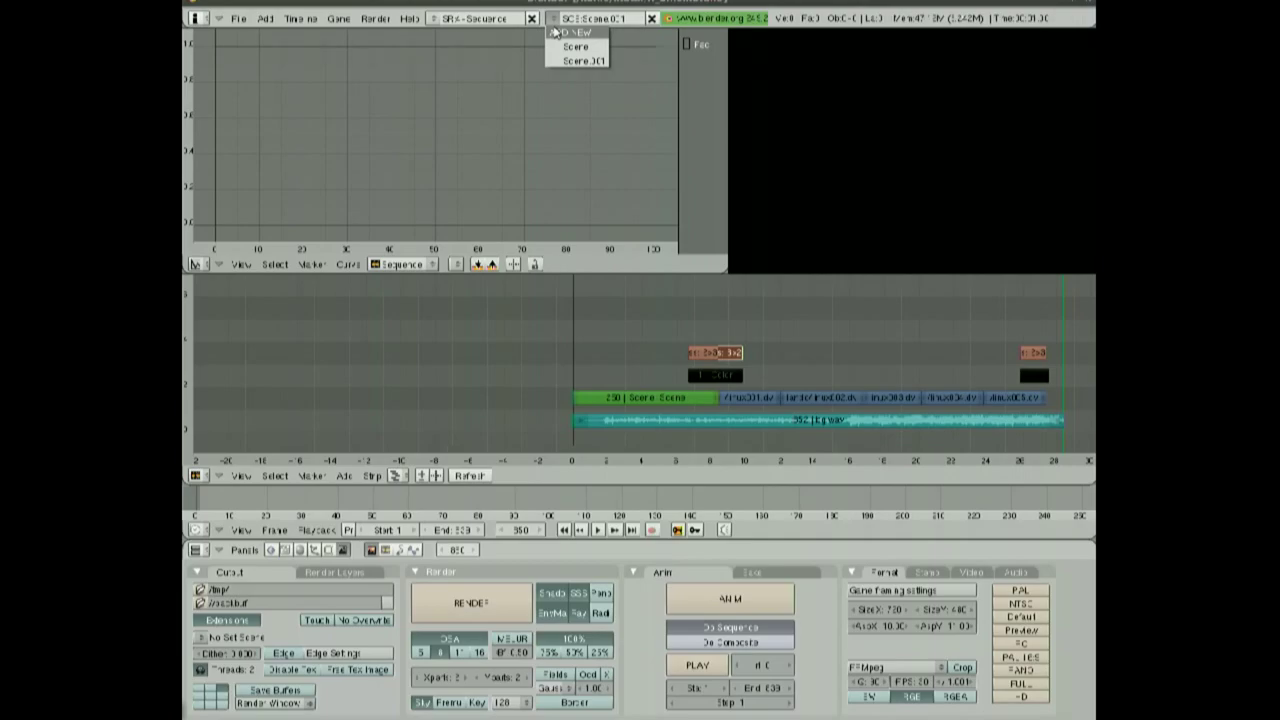